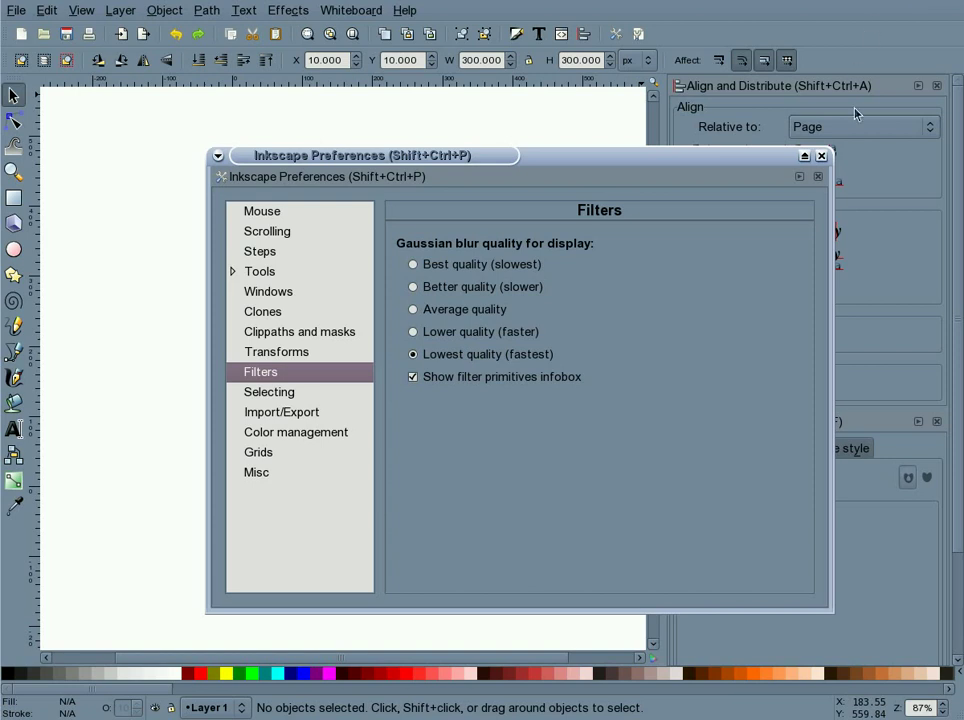
Close Preferences and Document Properties after confirming the page is 320 × 320 px
{"action": "left_click", "coordinate": [631, 157]}
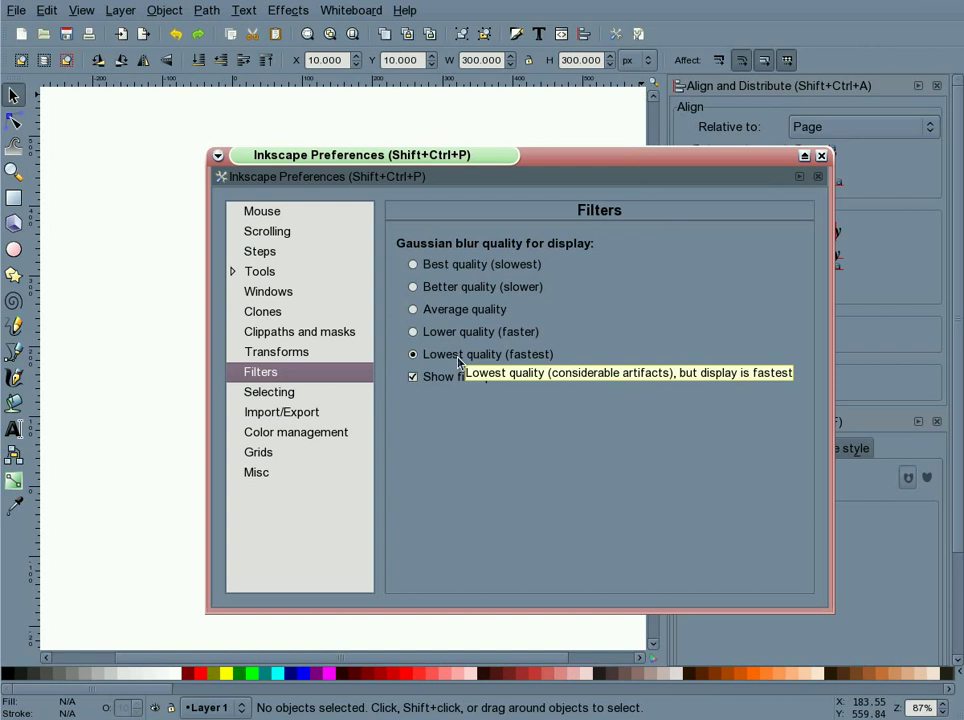
{"action": "left_click", "coordinate": [821, 157]}
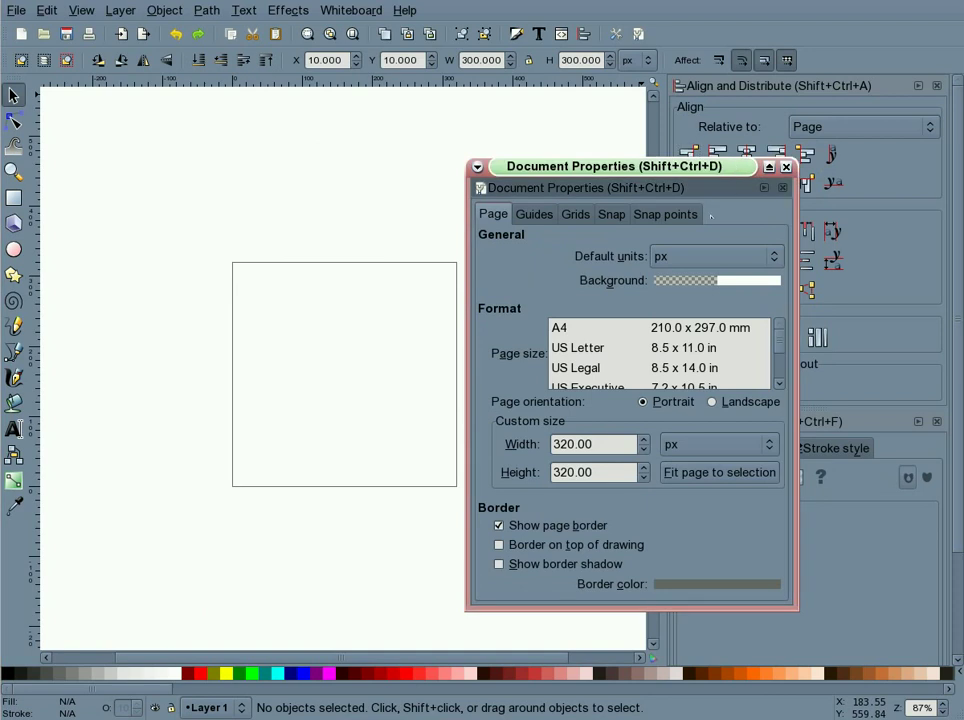
{"action": "left_click", "coordinate": [609, 443]}
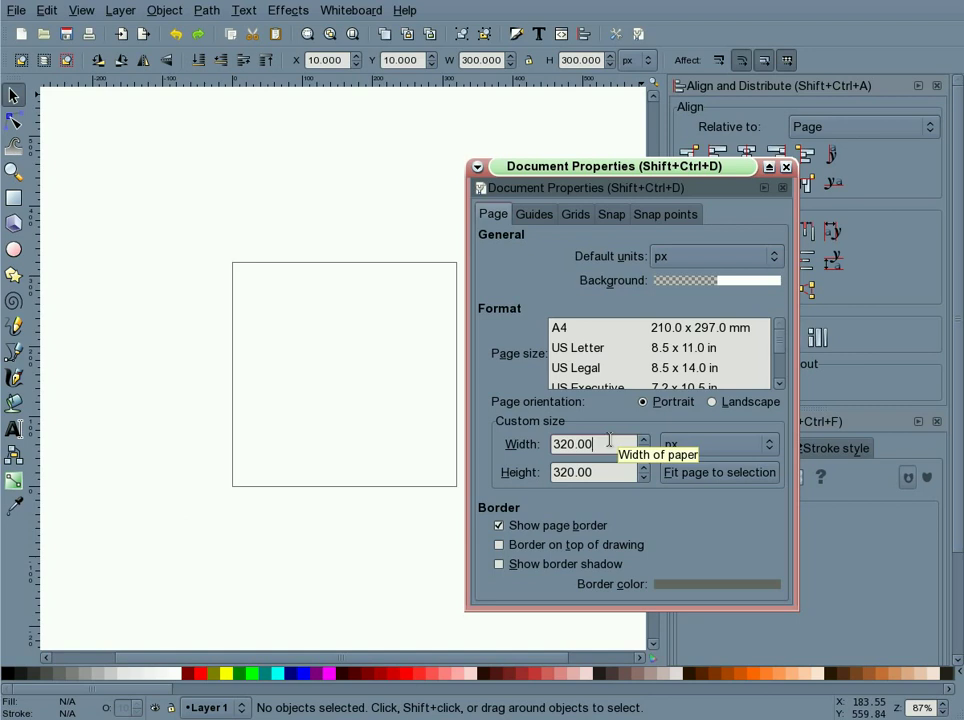
{"action": "left_click", "coordinate": [786, 167]}
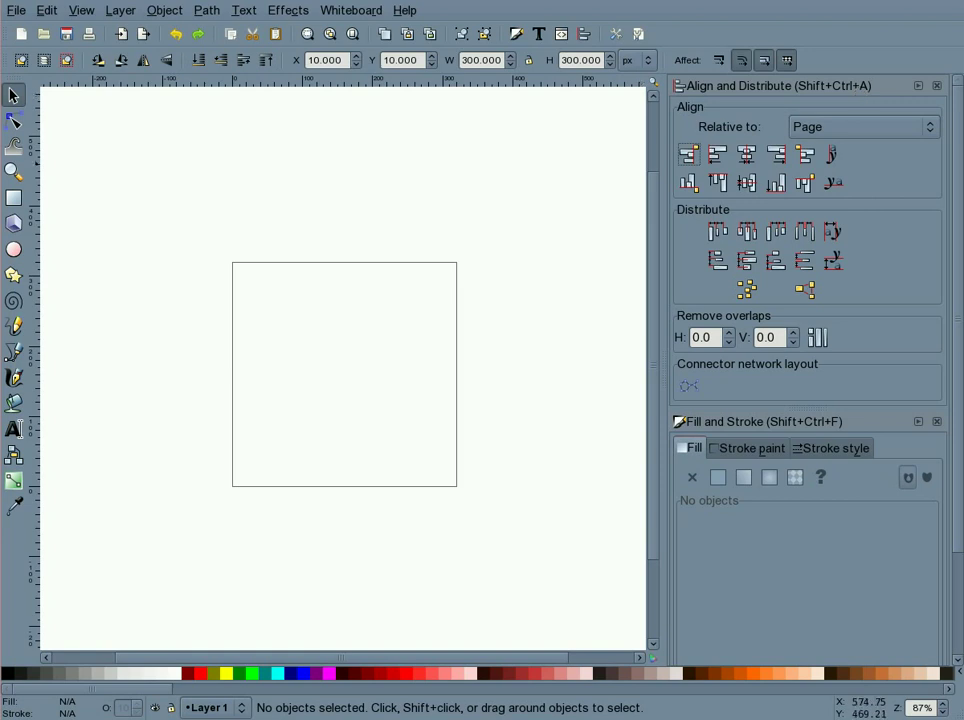
Draw a red ellipse and size it to 300 × 300 px
{"action": "left_click", "coordinate": [14, 249]}
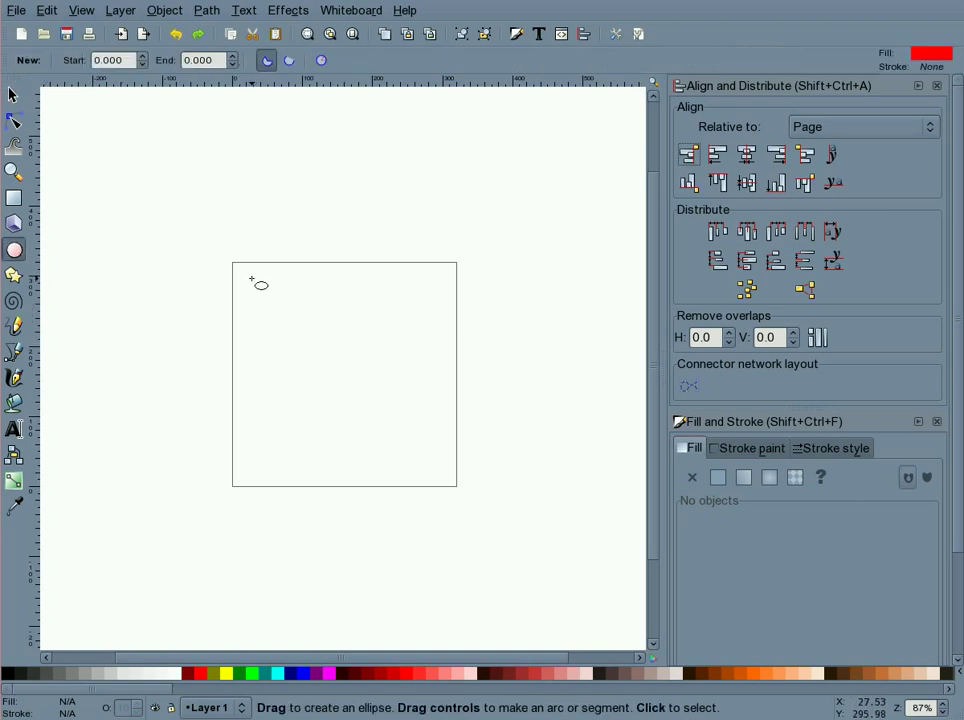
{"action": "left_click_drag", "start_coordinate": [251, 277], "coordinate": [460, 489]}
{"action": "left_click", "coordinate": [14, 95]}
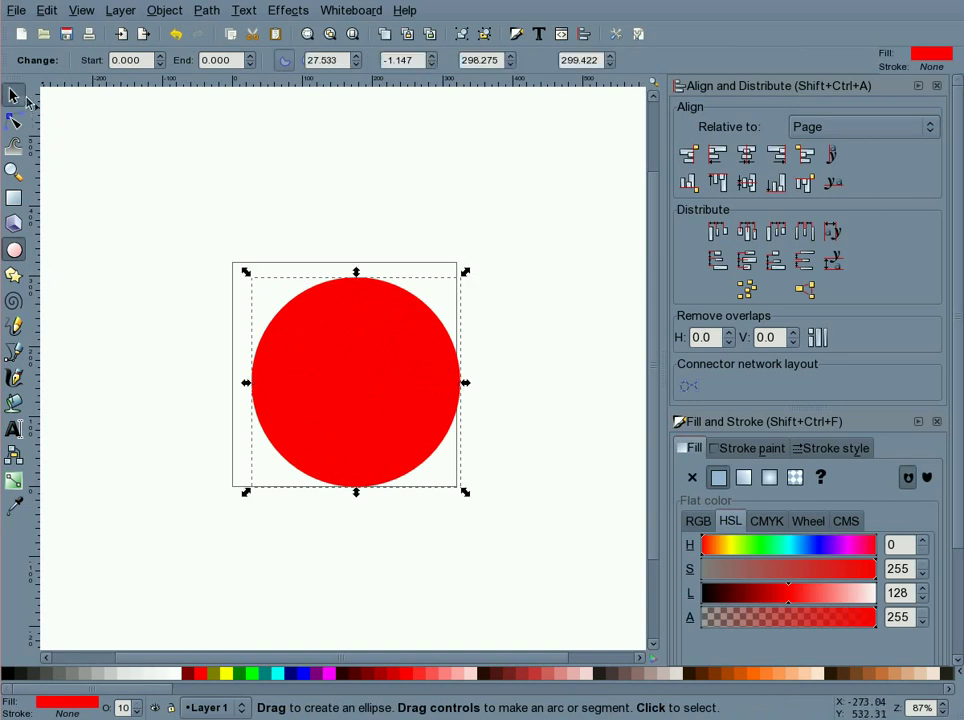
{"action": "double_click", "coordinate": [480, 60]}
{"action": "type", "text": "3"}
{"action": "key", "text": "Tab"}
{"action": "type", "text": "300"}
{"action": "left_click", "coordinate": [577, 260]}
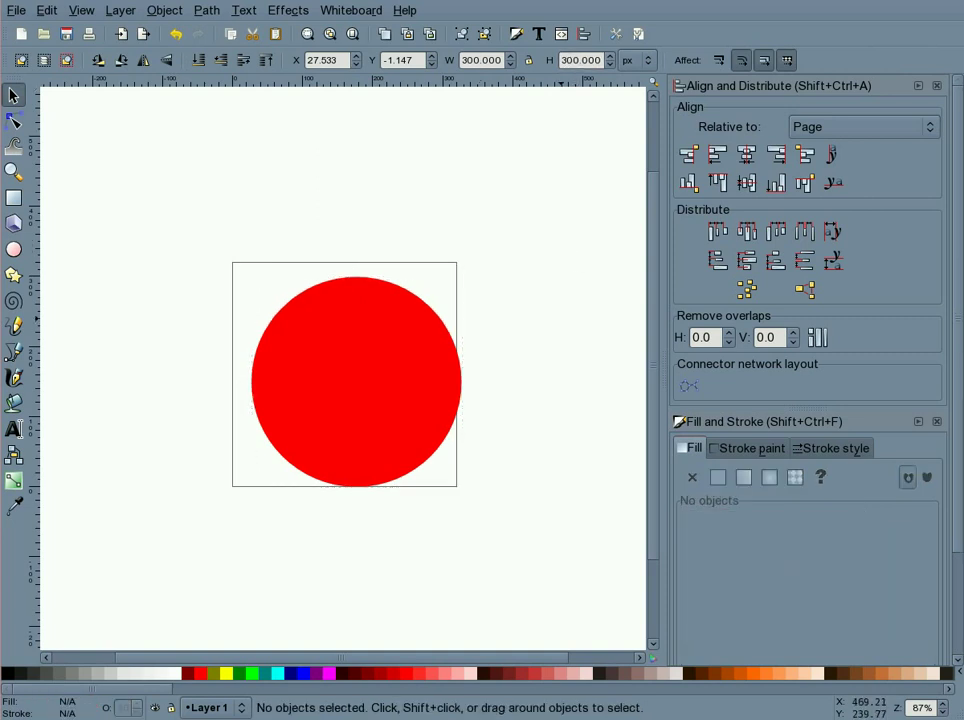
Centre the 300 px red circle horizontally and vertically on the page
{"action": "left_click", "coordinate": [368, 374]}
{"action": "left_click", "coordinate": [746, 154]}
{"action": "left_click", "coordinate": [748, 184]}
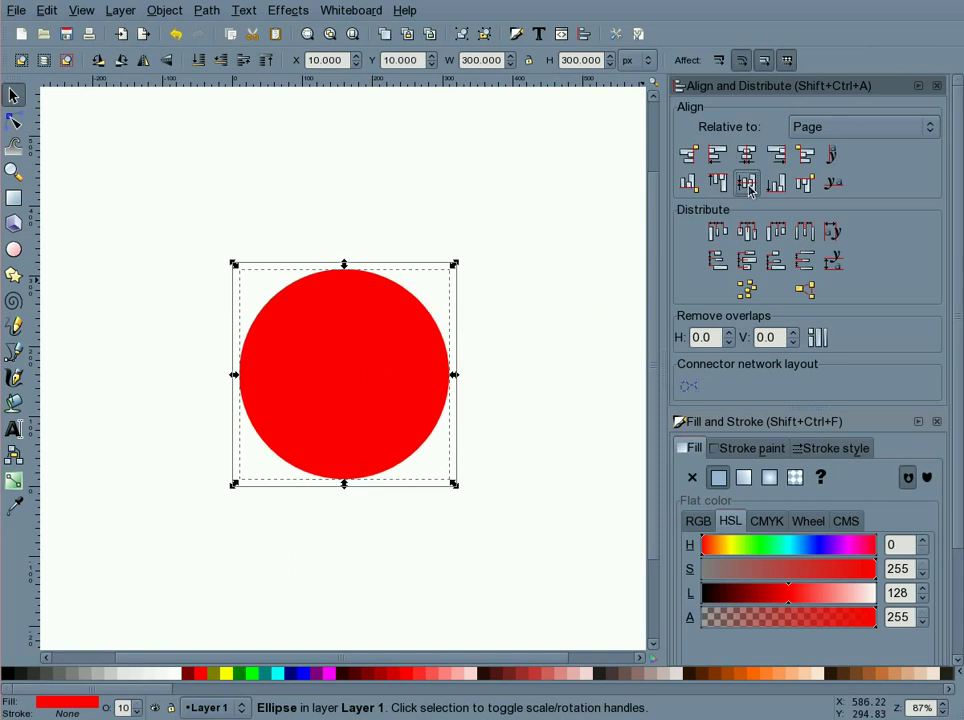
{"action": "left_click", "coordinate": [558, 300]}
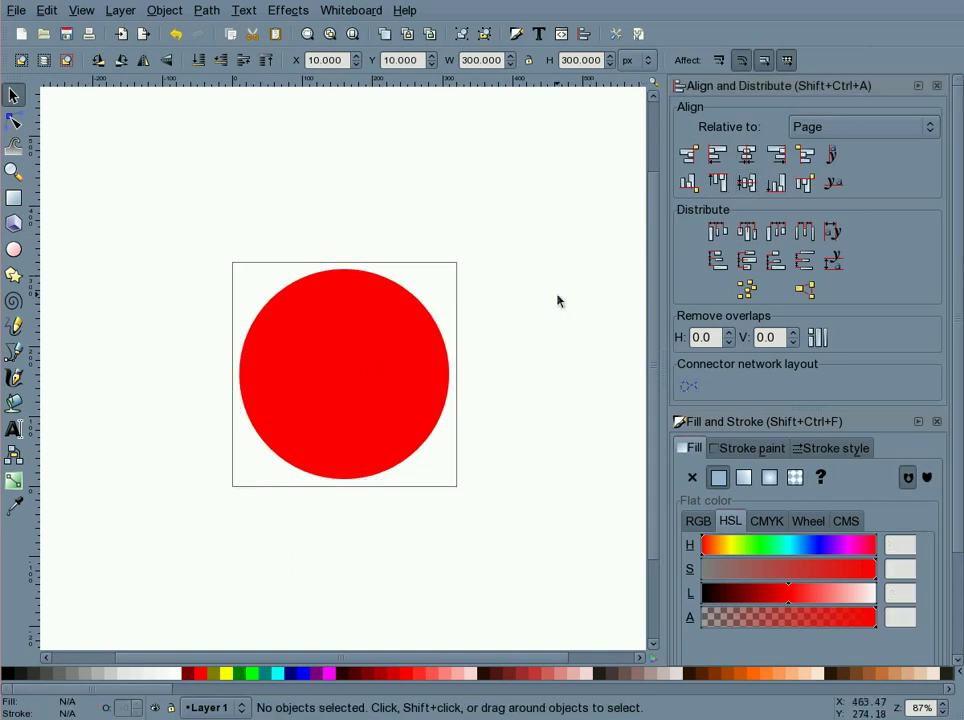
Duplicate the red circle in place and fill the copy olive
{"action": "left_click", "coordinate": [410, 372]}
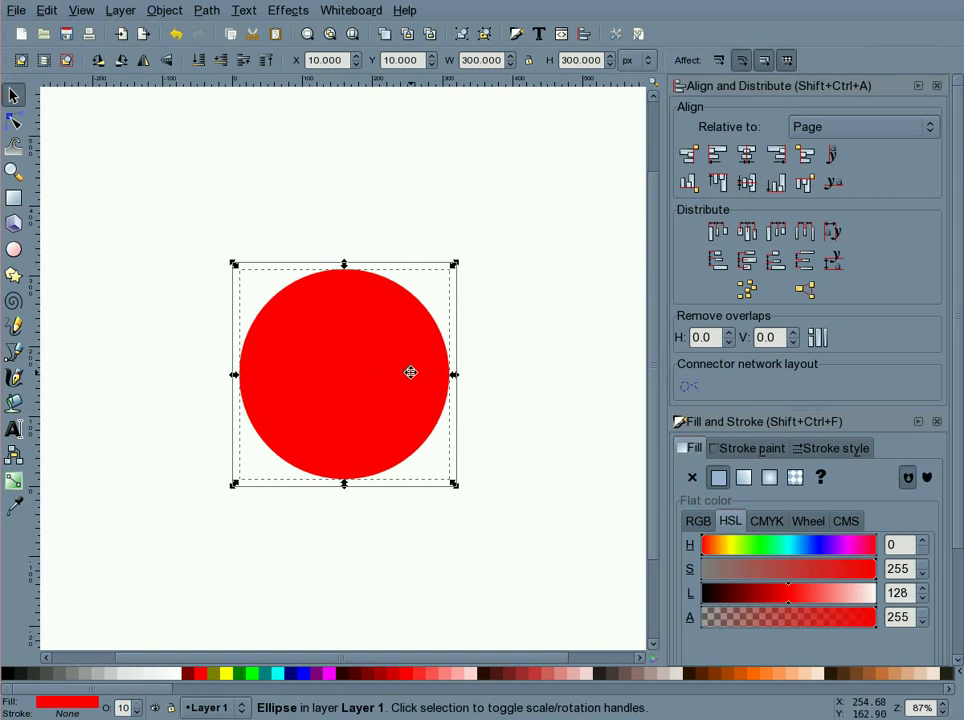
{"action": "right_click", "coordinate": [389, 372]}
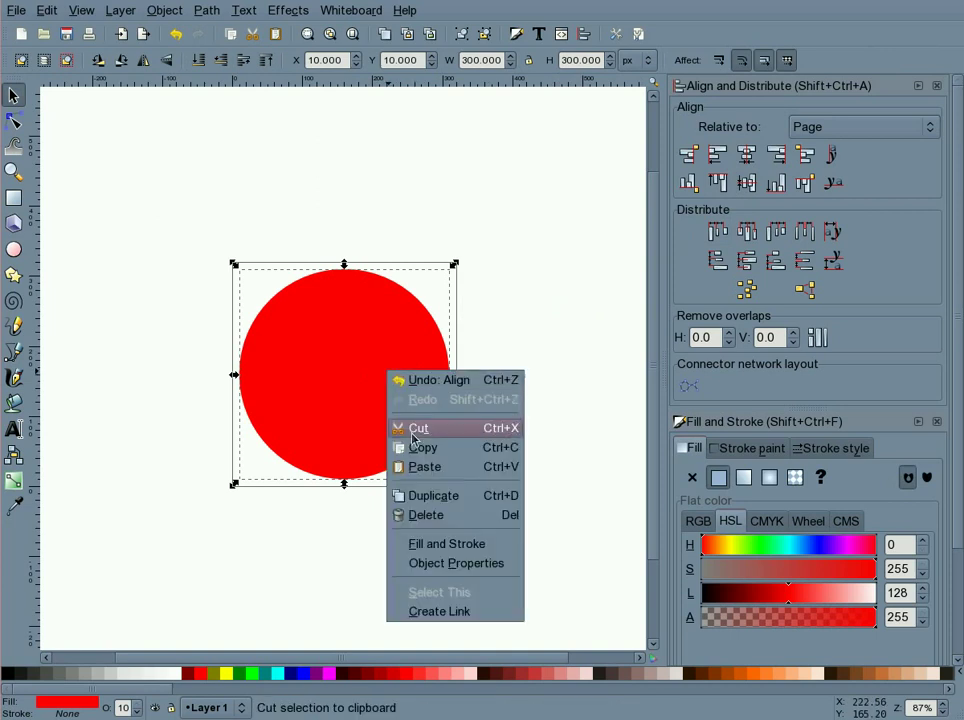
{"action": "left_click", "coordinate": [430, 495]}
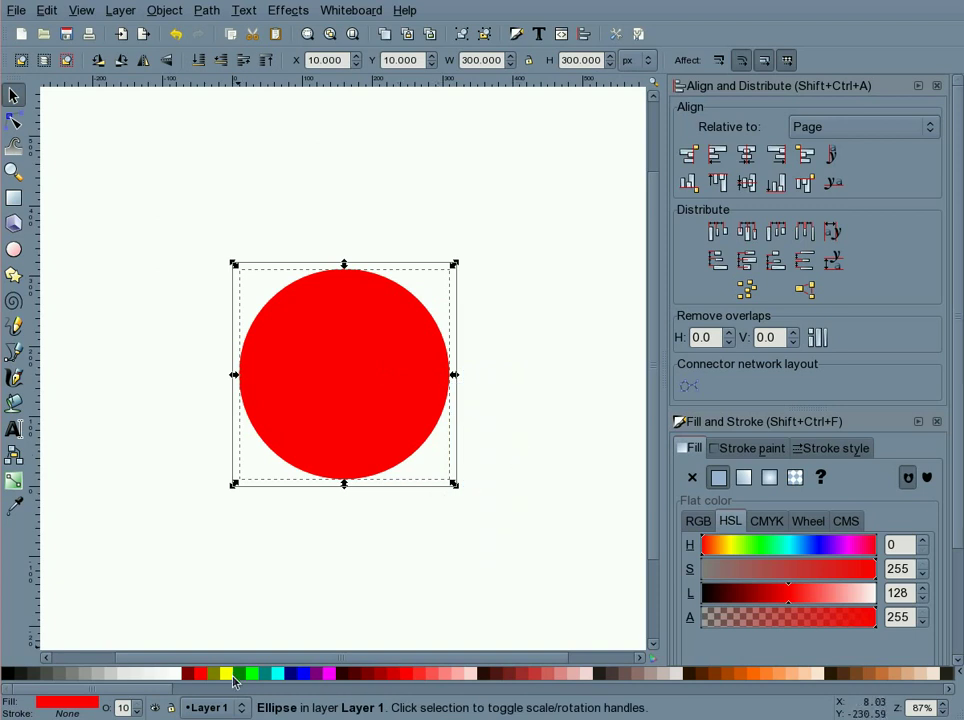
{"action": "left_click", "coordinate": [216, 674]}
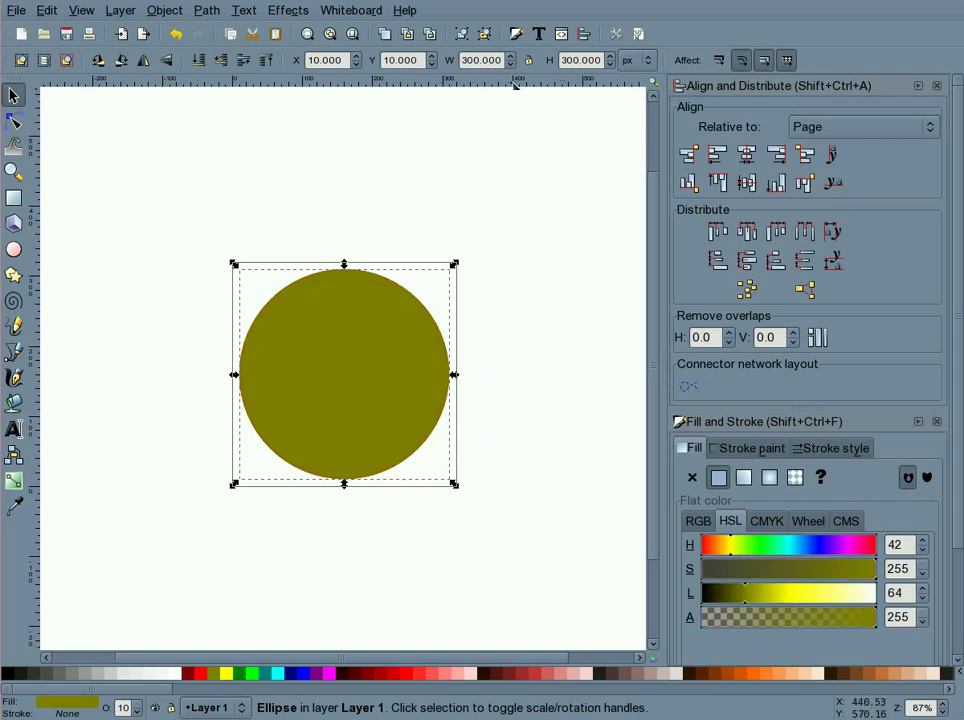
Resize the olive copy to 210 × 210 px, centre it, and select both circles
{"action": "double_click", "coordinate": [471, 61]}
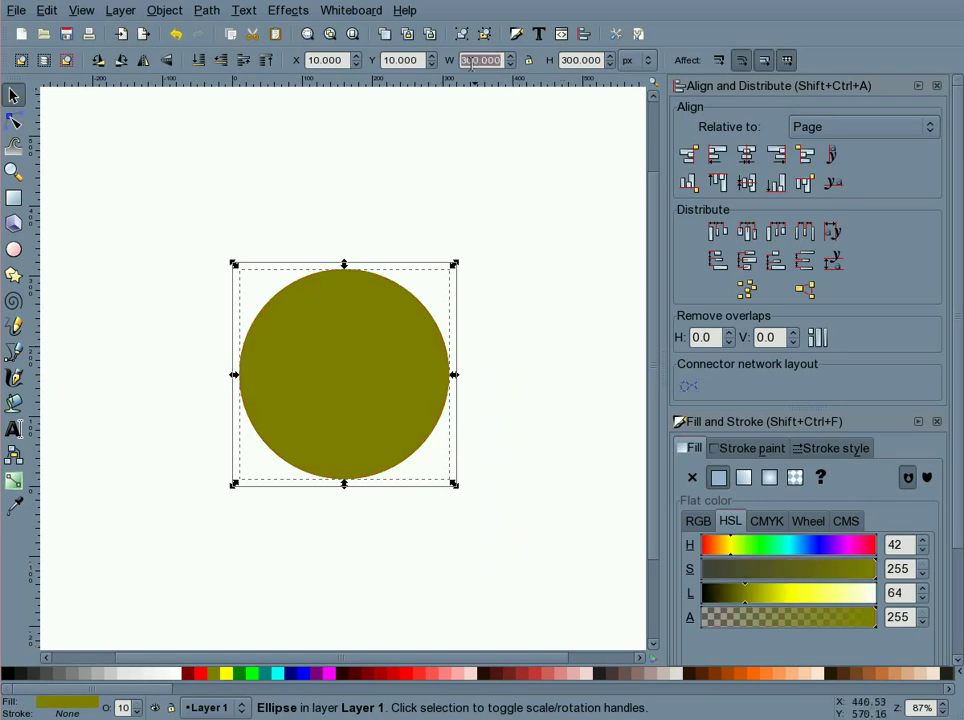
{"action": "type", "text": "210"}
{"action": "key", "text": "Tab"}
{"action": "type", "text": "2"}
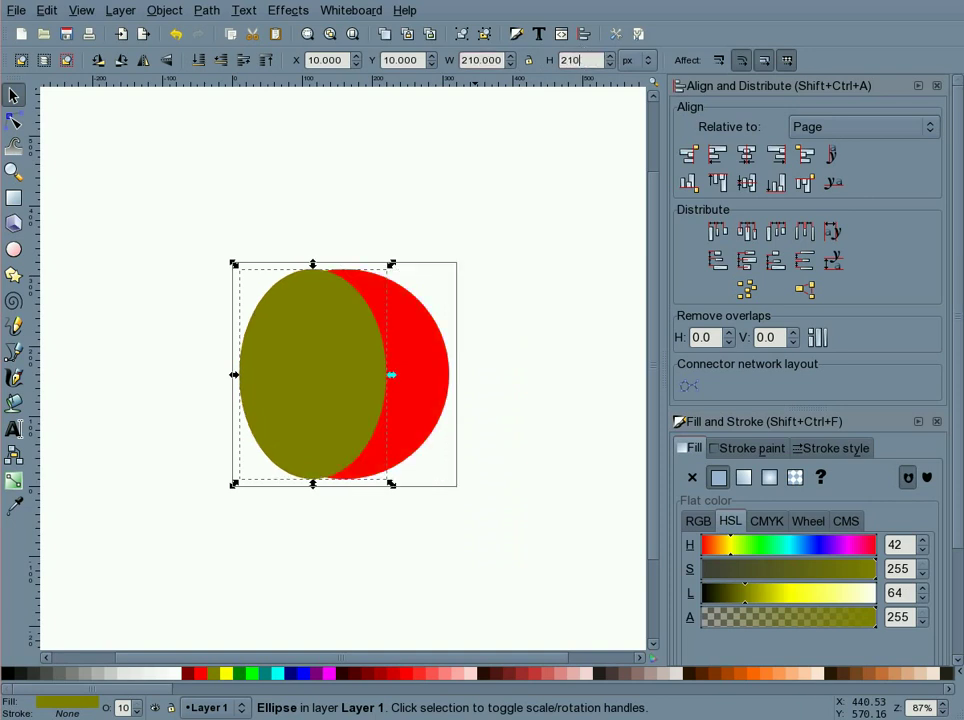
{"action": "type", "text": "10"}
{"action": "key", "text": "Return"}
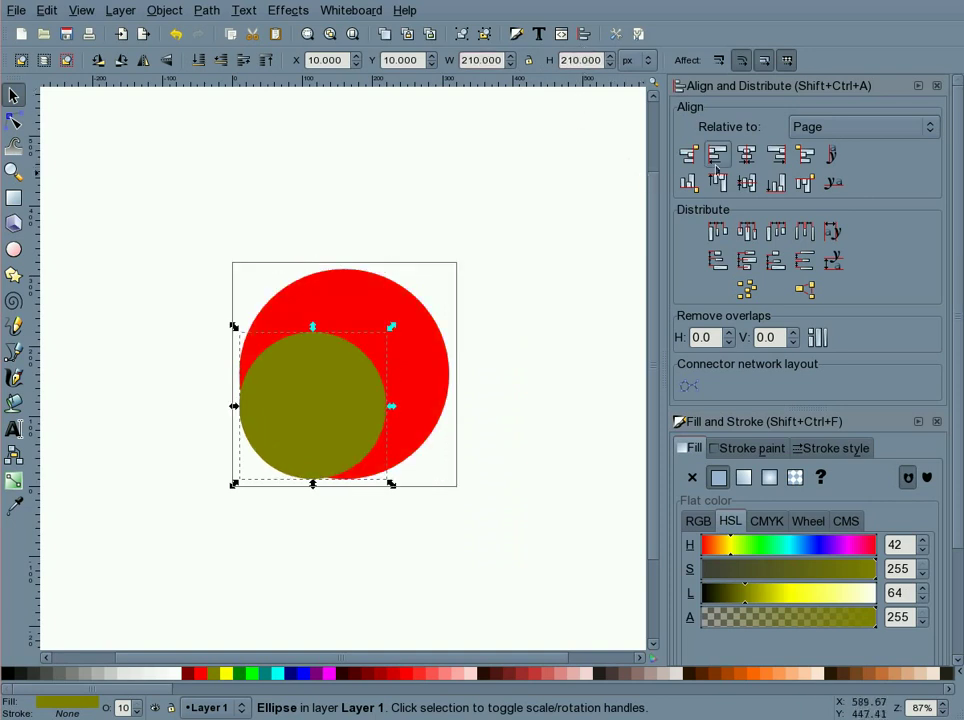
{"action": "left_click", "coordinate": [746, 154]}
{"action": "left_click", "coordinate": [746, 182]}
{"action": "left_click", "coordinate": [204, 196]}
{"action": "left_click_drag", "start_coordinate": [180, 206], "coordinate": [525, 558]}
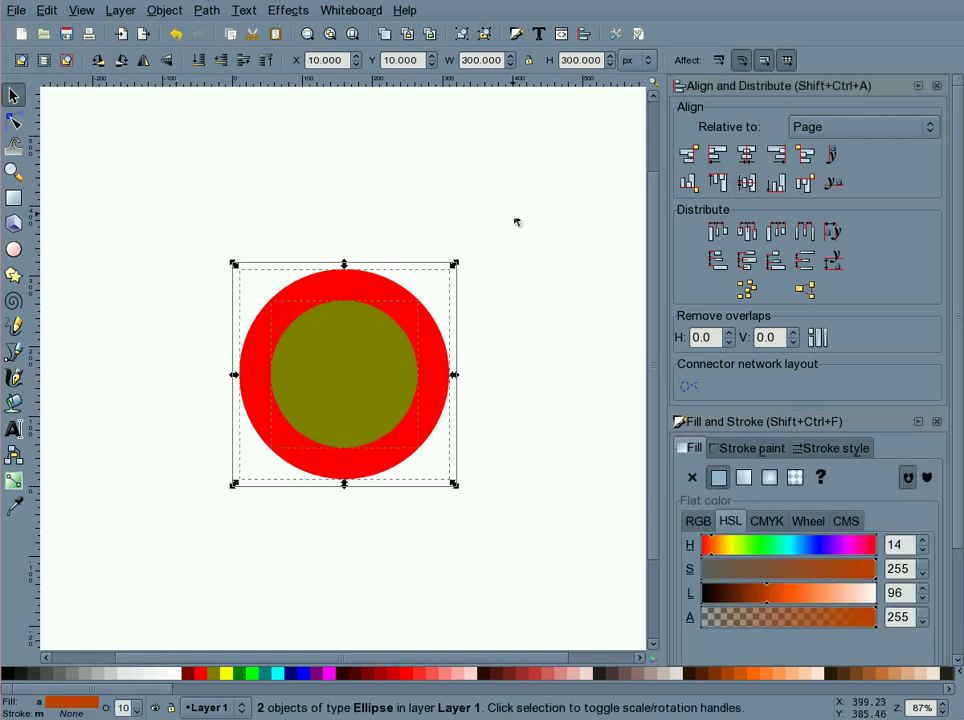
Apply Path > Difference to subtract the olive circle, then select the resulting red ring
{"action": "left_click", "coordinate": [207, 10]}
{"action": "left_click", "coordinate": [239, 117]}
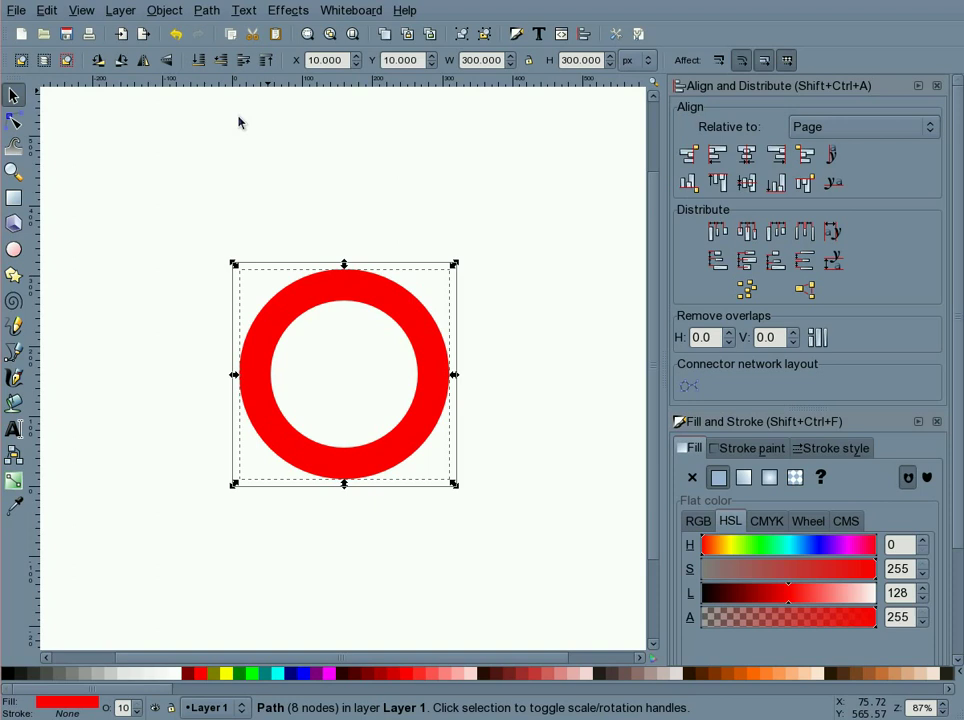
{"action": "key", "text": "ctrl"}
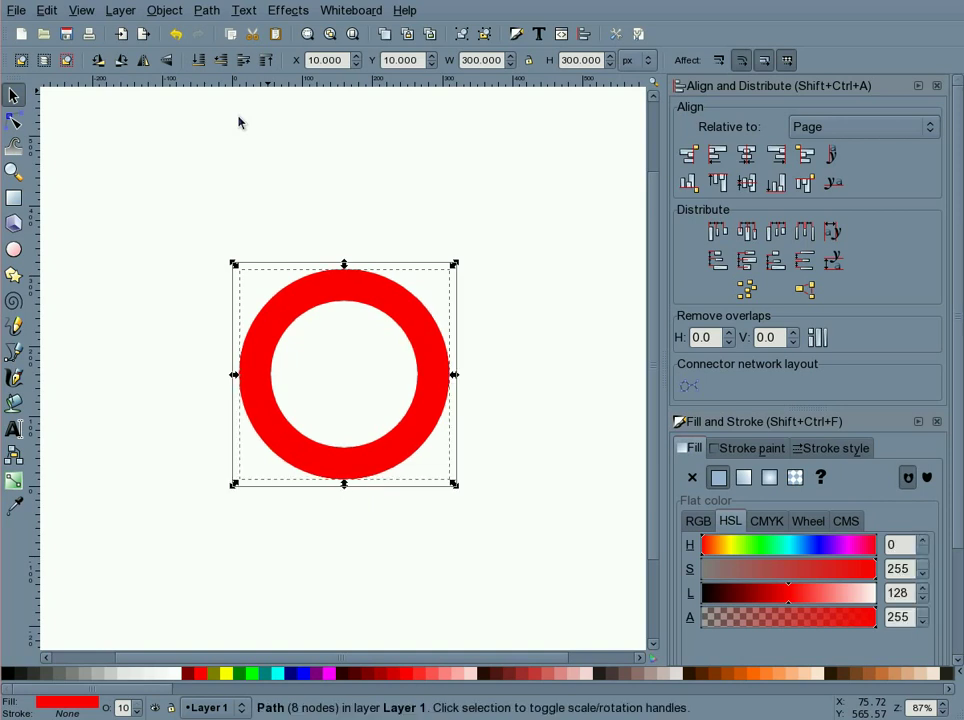
{"action": "left_click_drag", "start_coordinate": [151, 183], "coordinate": [510, 550]}
Stack a duplicate ring centred on the original, then nudge one ring up 10 px
{"action": "mouse_move", "coordinate": [420, 350]}
{"action": "left_mouse_down"}
{"action": "mouse_move", "coordinate": [192, 357]}
{"action": "mouse_move", "coordinate": [224, 340]}
{"action": "mouse_move", "coordinate": [400, 316]}
{"action": "mouse_move", "coordinate": [426, 327]}
{"action": "left_mouse_up"}
{"action": "left_click", "coordinate": [265, 314]}
{"action": "key", "text": "space"}
{"action": "left_click_drag", "start_coordinate": [189, 323], "coordinate": [405, 317]}
{"action": "left_click_drag", "start_coordinate": [187, 183], "coordinate": [515, 570]}
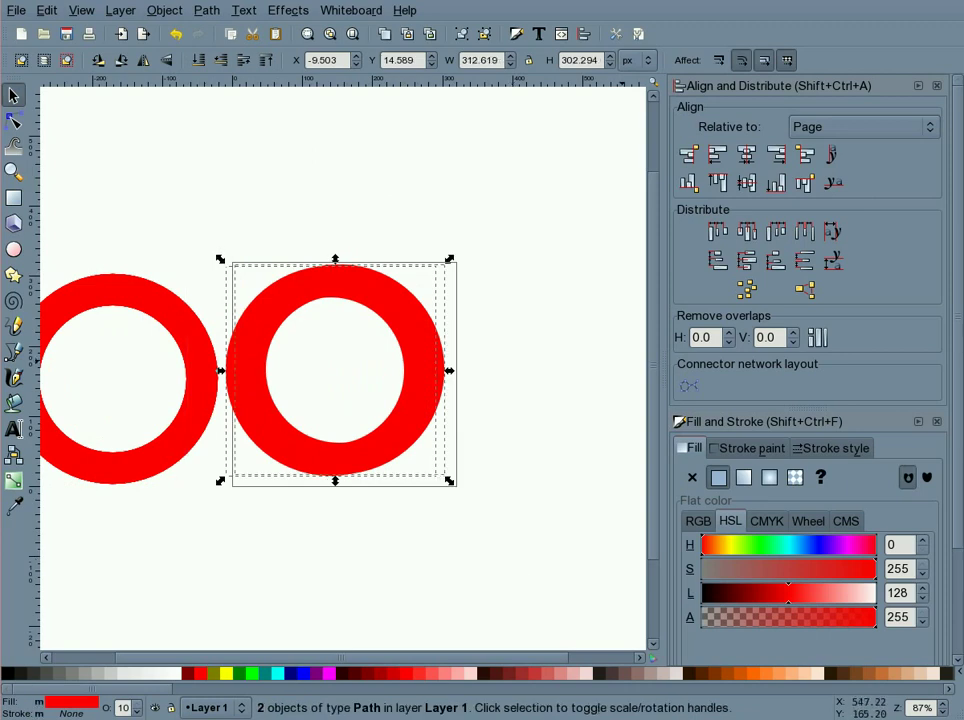
{"action": "left_click", "coordinate": [749, 158]}
{"action": "left_click", "coordinate": [746, 182]}
{"action": "left_click", "coordinate": [529, 228]}
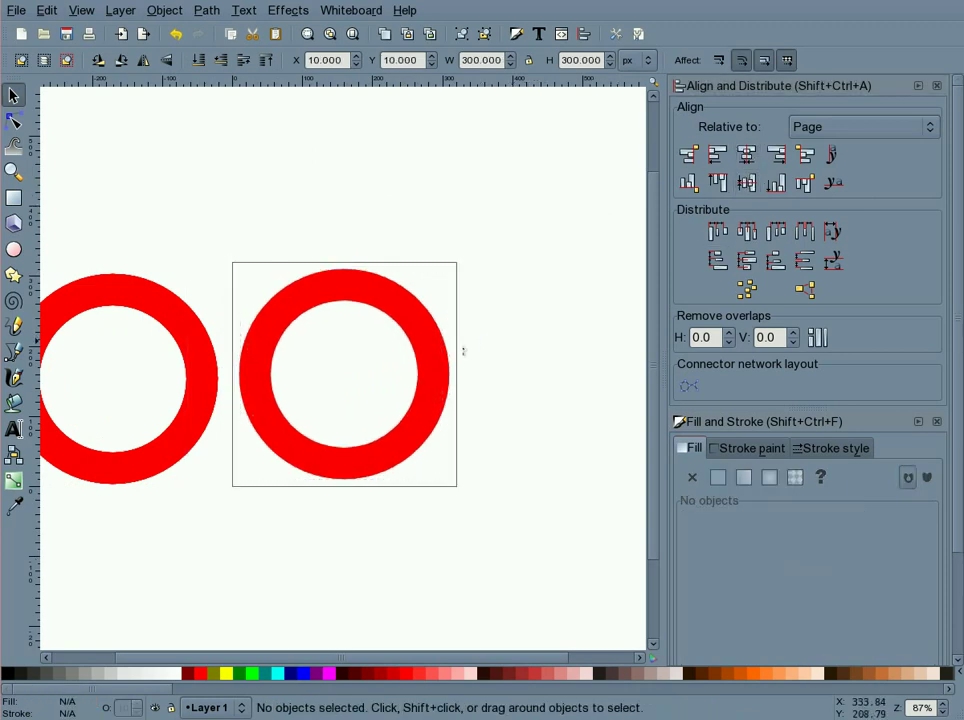
{"action": "left_click", "coordinate": [415, 325]}
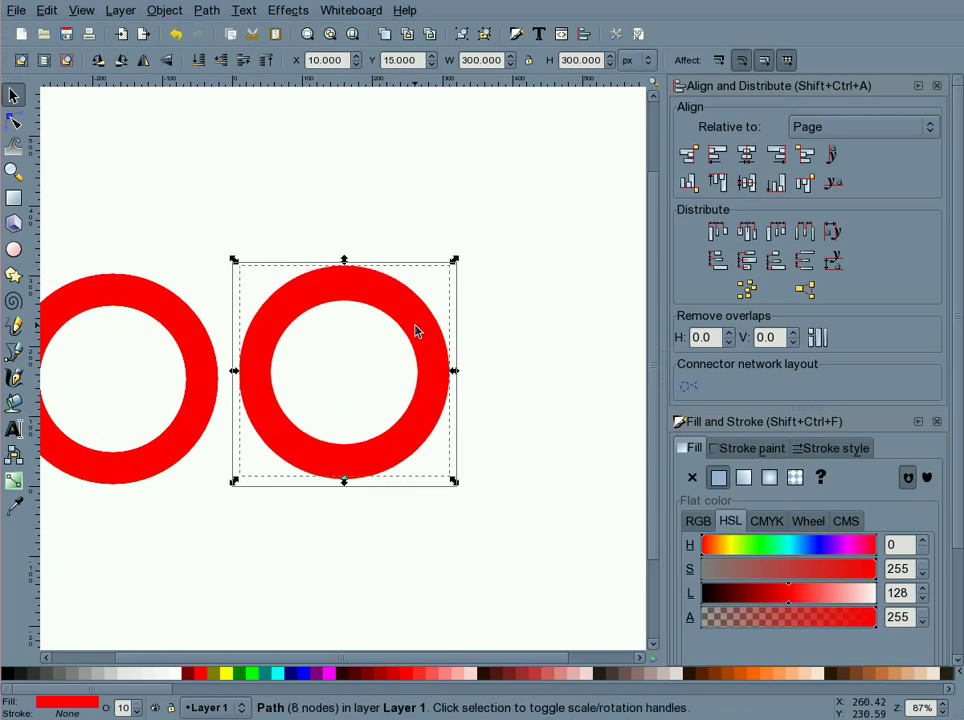
{"action": "key", "text": "Up"}
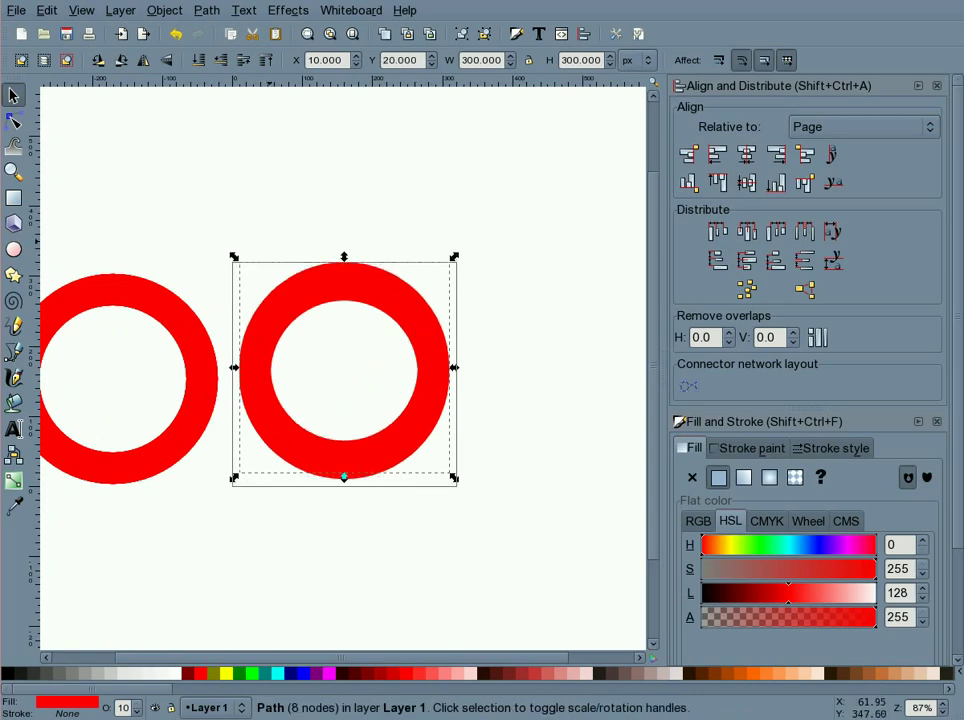
Subtract the offset rings into a crescent, move it down-left, and fill it black
{"action": "left_click_drag", "start_coordinate": [198, 193], "coordinate": [508, 553]}
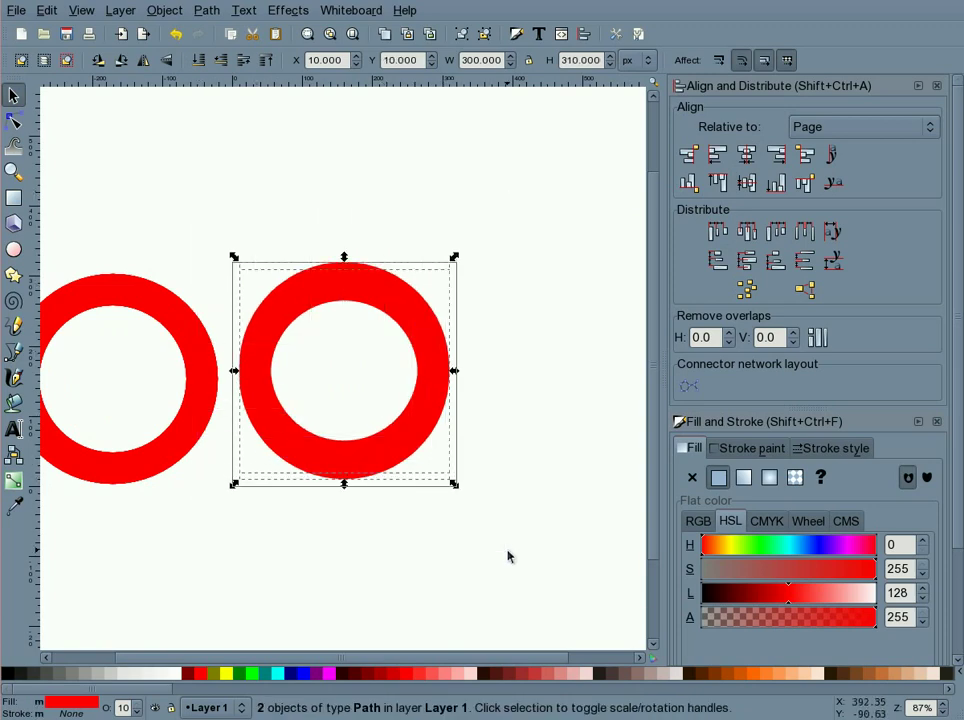
{"action": "left_click", "coordinate": [206, 10]}
{"action": "left_click", "coordinate": [236, 118]}
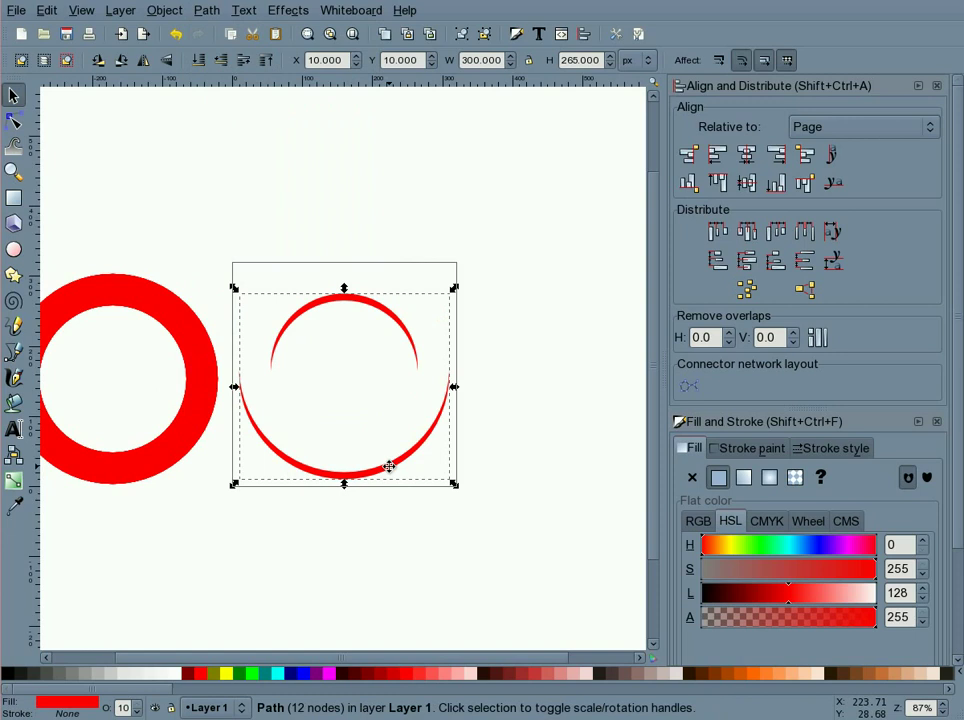
{"action": "left_click_drag", "start_coordinate": [389, 461], "coordinate": [221, 630]}
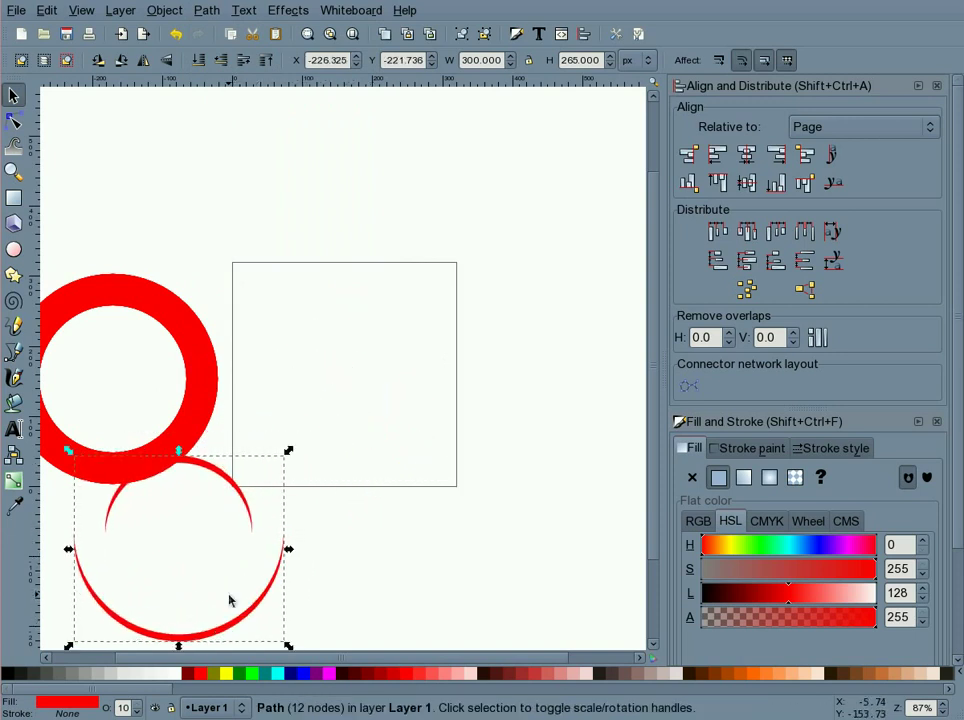
{"action": "left_click", "coordinate": [6, 673]}
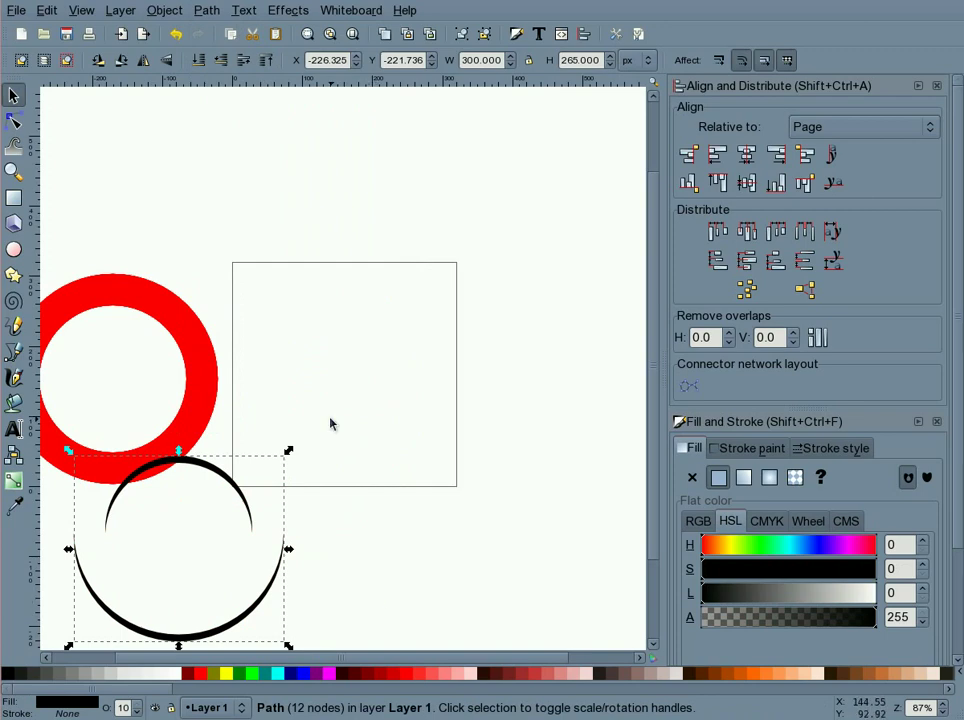
Centre two red ring copies on the page and offset the top copy down 10 px
{"action": "left_click", "coordinate": [211, 361]}
{"action": "key", "text": "ctrl+d"}
{"action": "left_click_drag", "start_coordinate": [211, 361], "coordinate": [407, 351]}
{"action": "left_click_drag", "start_coordinate": [183, 338], "coordinate": [396, 331]}
{"action": "left_click_drag", "start_coordinate": [183, 193], "coordinate": [498, 511]}
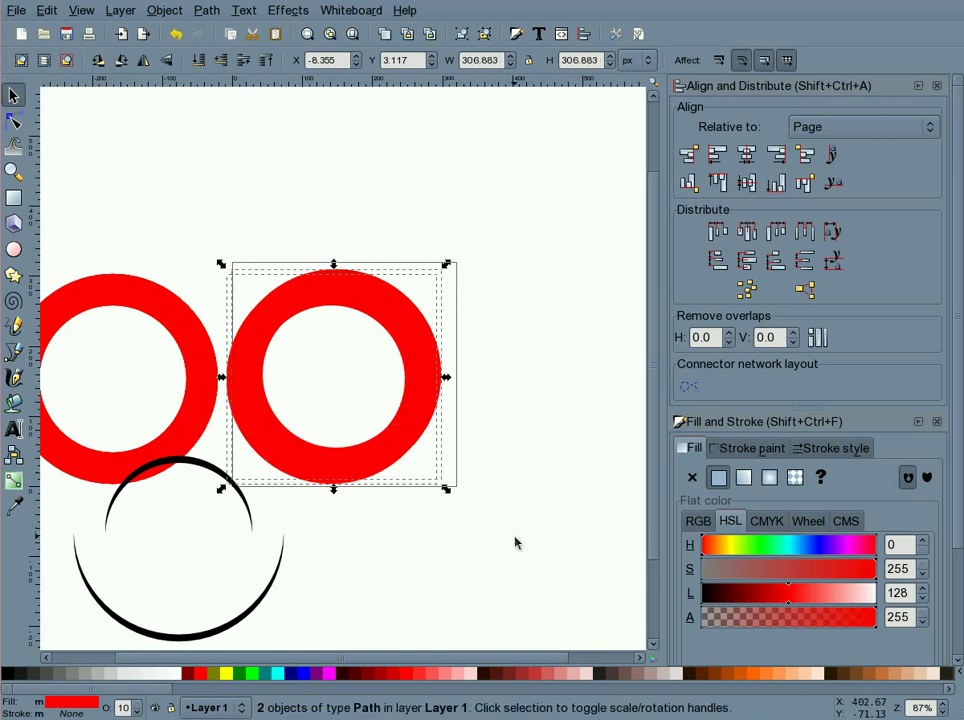
{"action": "left_click", "coordinate": [746, 154]}
{"action": "left_click", "coordinate": [746, 182]}
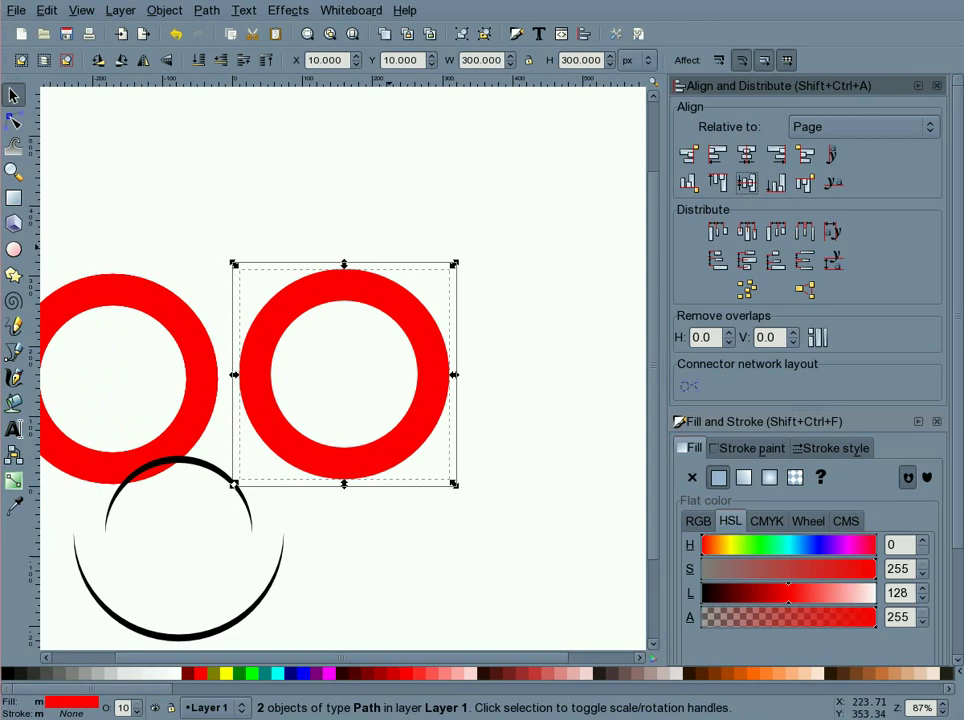
{"action": "left_click", "coordinate": [540, 256]}
{"action": "left_click", "coordinate": [423, 336]}
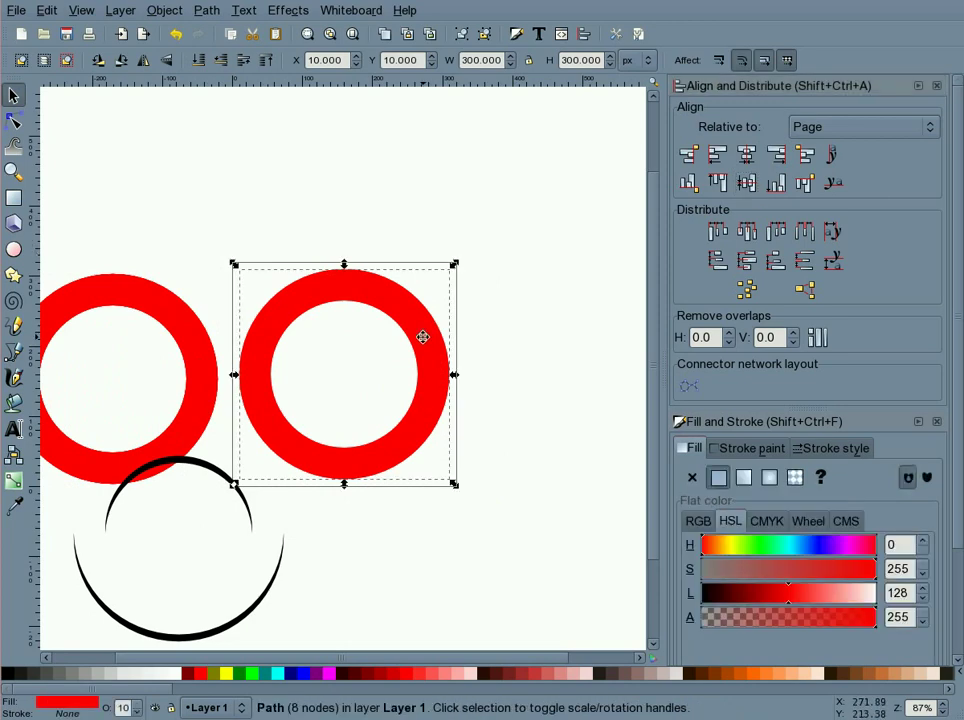
{"action": "key", "text": "shift"}
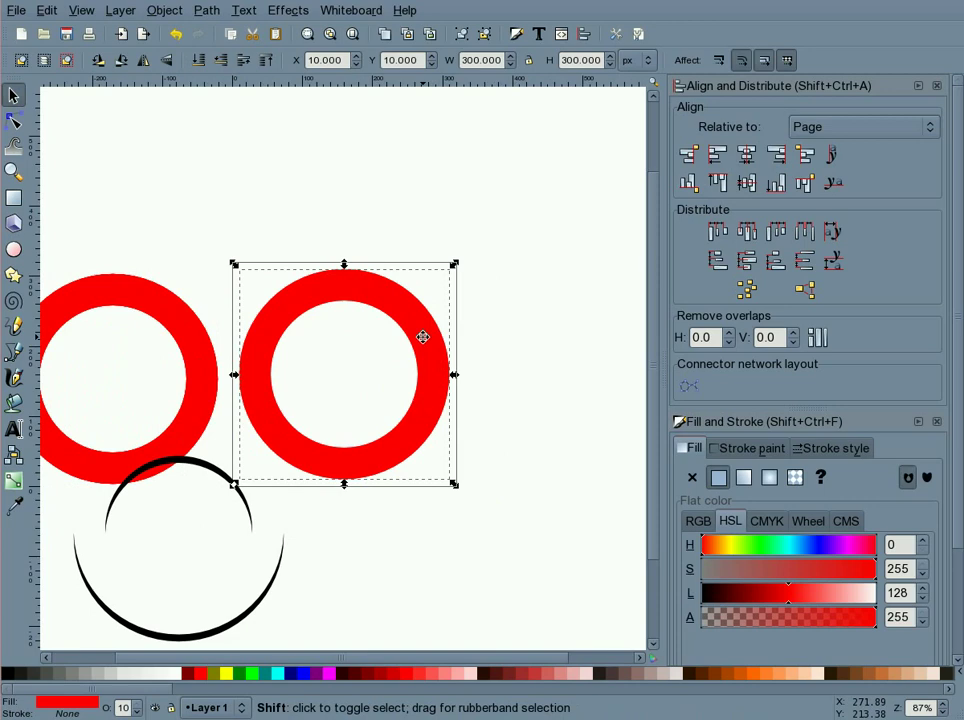
{"action": "left_click_drag", "start_coordinate": [423, 336], "coordinate": [424, 341]}
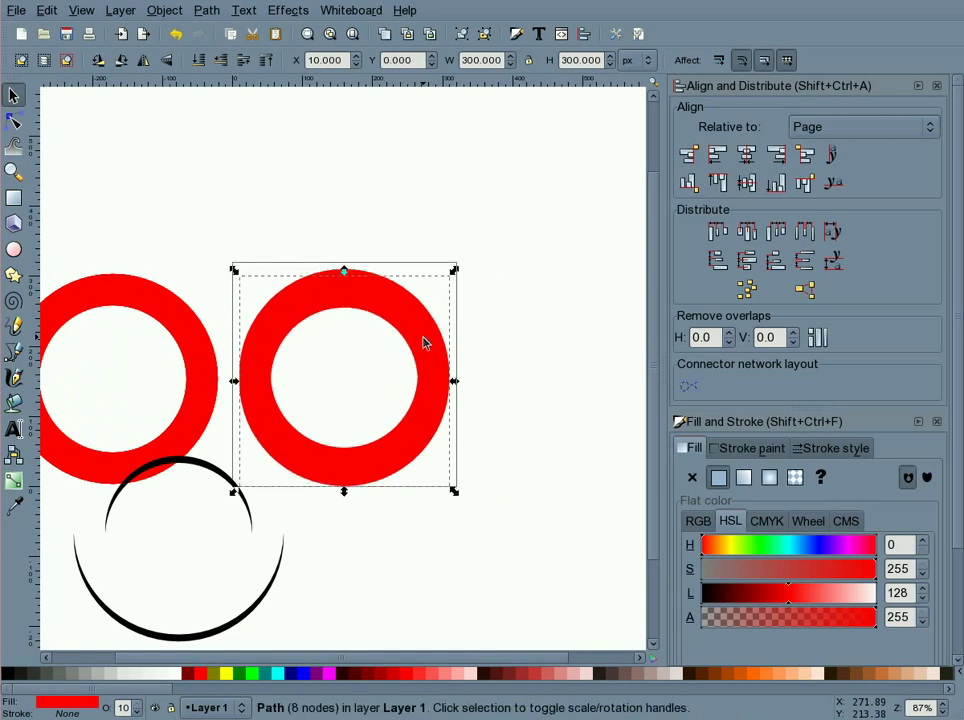
Difference the two rings into a thin red crescent, move it upper right, and place another ring copy
{"action": "left_click_drag", "start_coordinate": [197, 203], "coordinate": [512, 546]}
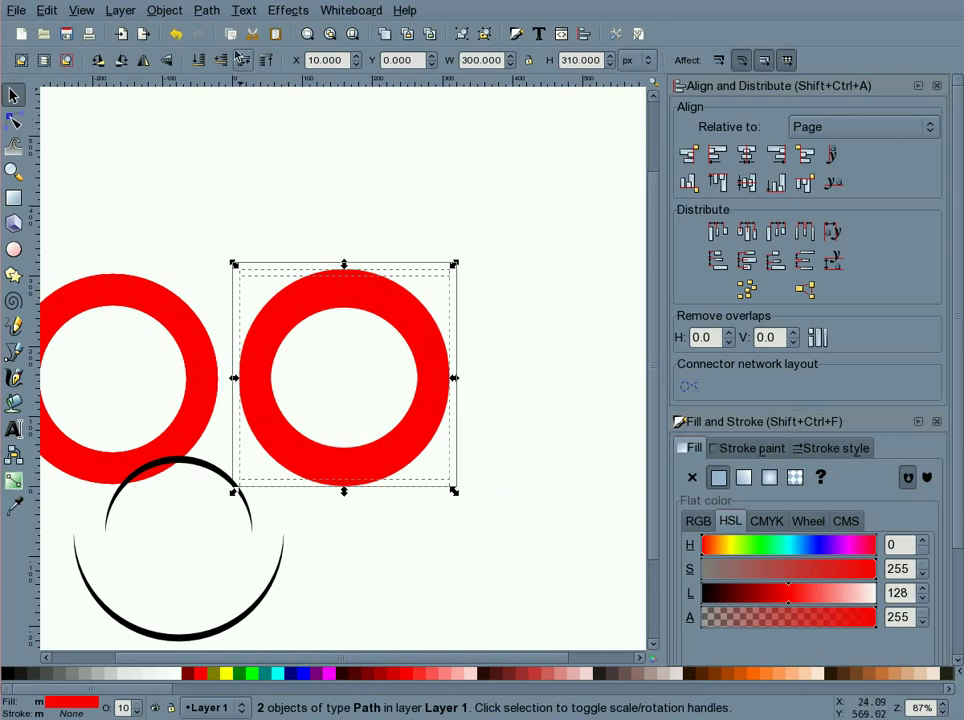
{"action": "left_click", "coordinate": [206, 10]}
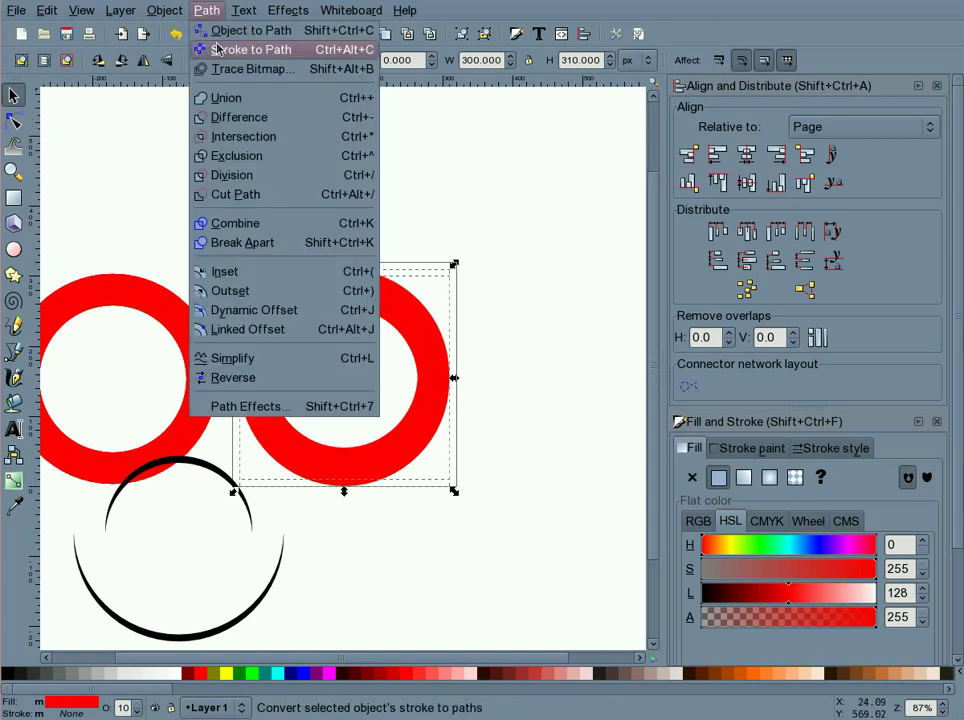
{"action": "left_click", "coordinate": [227, 118]}
{"action": "left_click_drag", "start_coordinate": [327, 275], "coordinate": [493, 103]}
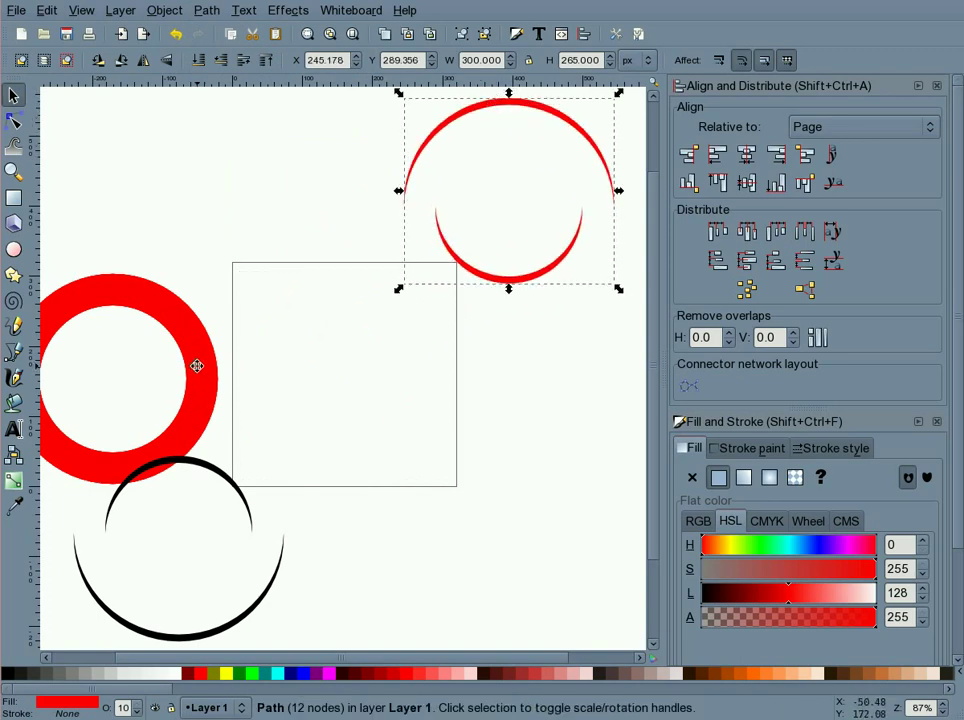
{"action": "left_click_drag", "start_coordinate": [198, 369], "coordinate": [432, 357]}
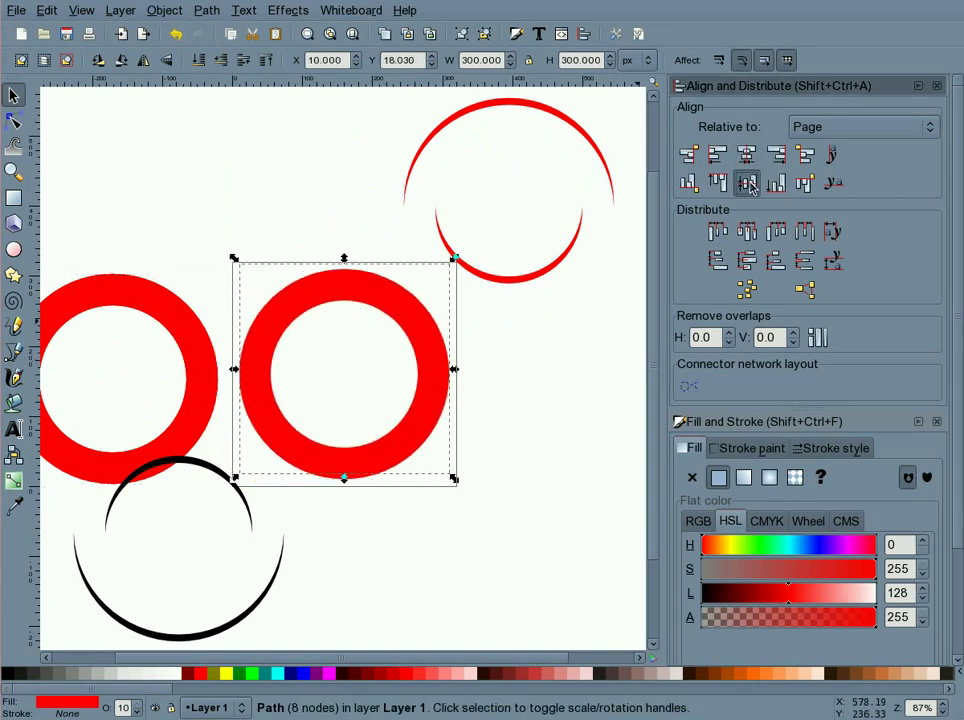
Centre the new ring and recolour it golden-brown with hue 28 and lightness 90
{"action": "left_click", "coordinate": [748, 183]}
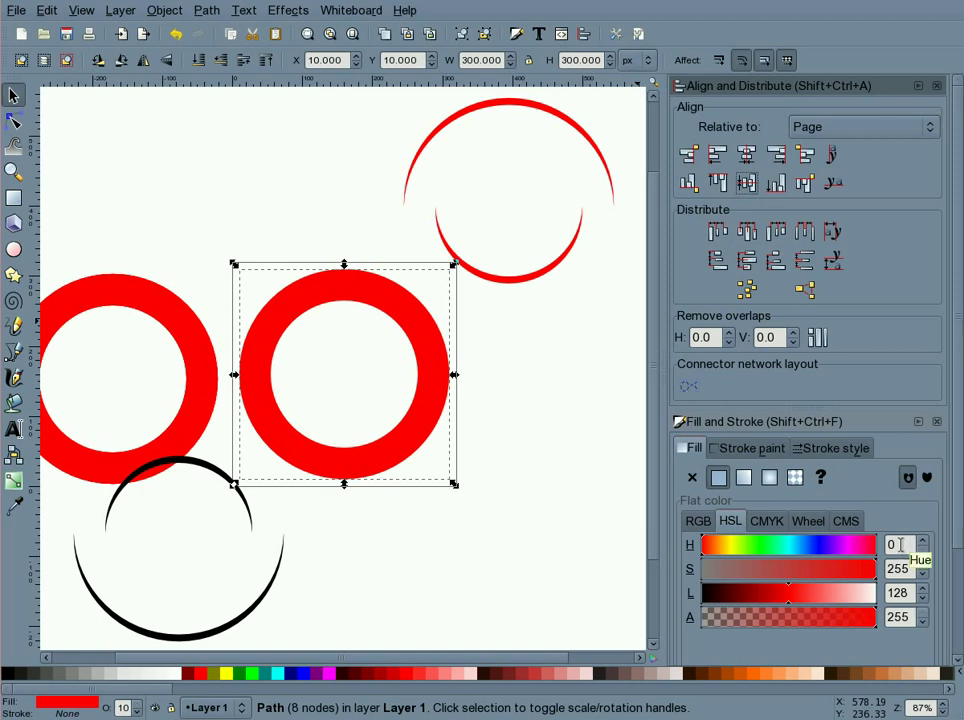
{"action": "double_click", "coordinate": [900, 544]}
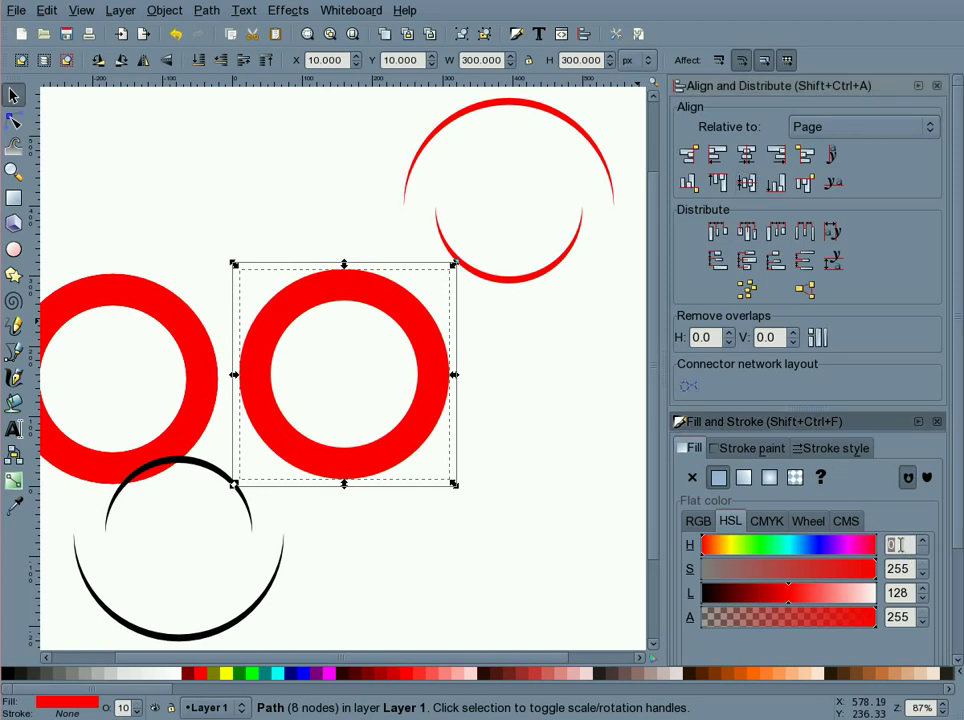
{"action": "type", "text": "28"}
{"action": "double_click", "coordinate": [900, 593]}
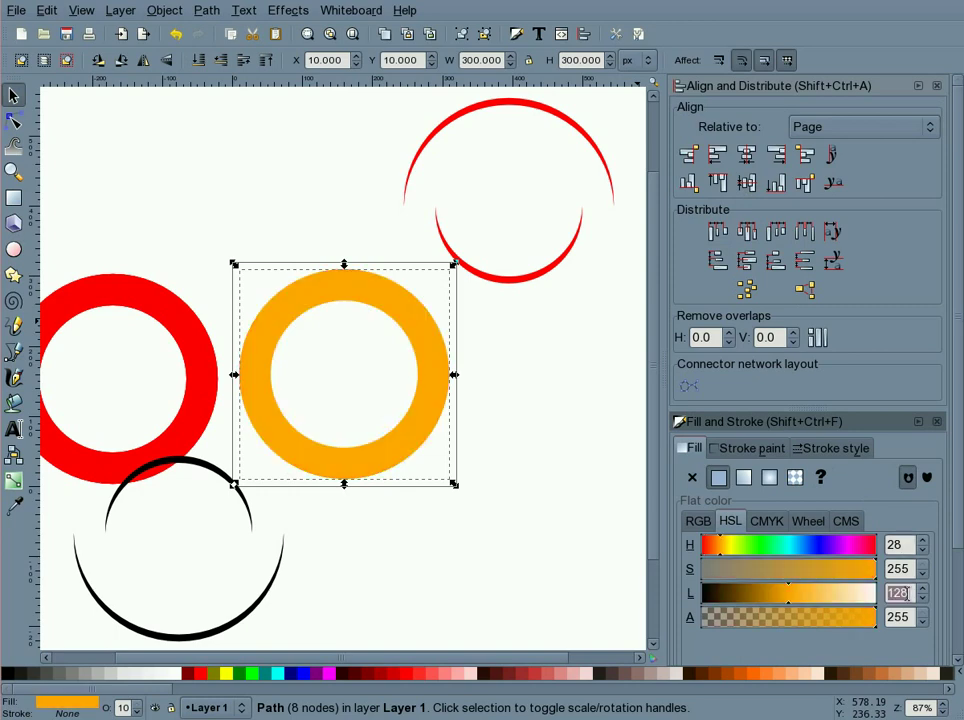
{"action": "type", "text": "90"}
{"action": "left_click", "coordinate": [578, 492]}
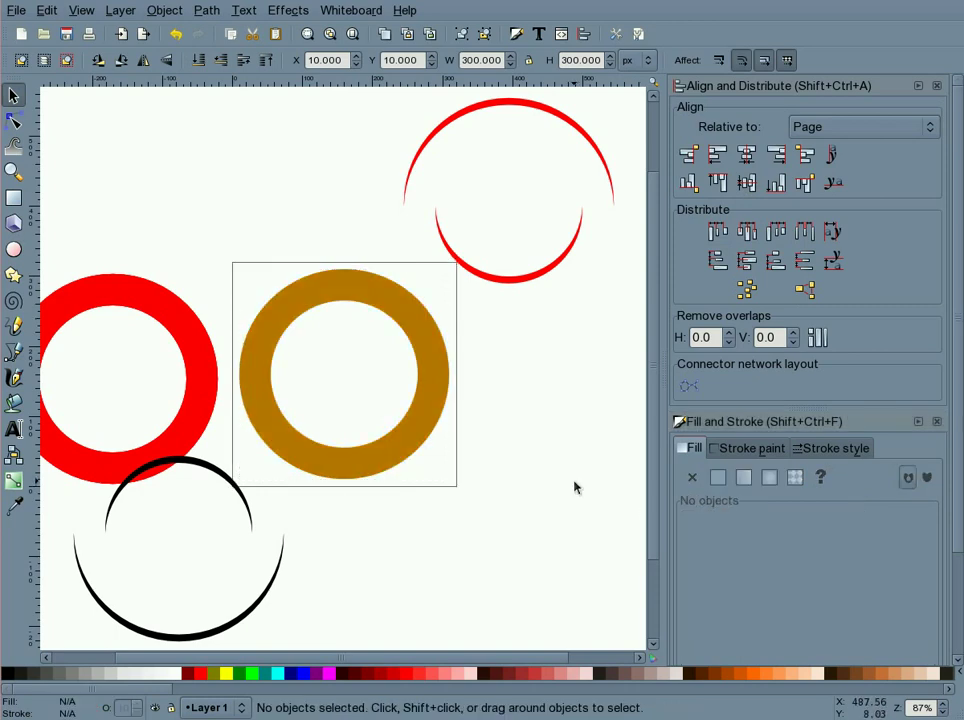
Align the red crescent centred on the ring's top edge, relative to the first selected object
{"action": "left_click", "coordinate": [433, 384]}
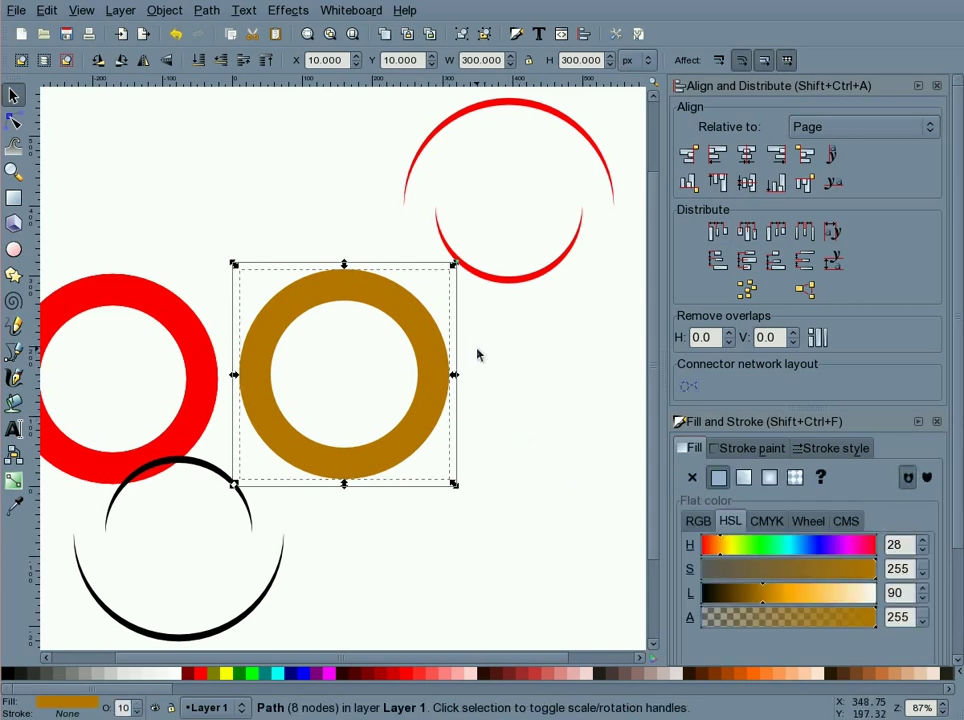
{"action": "left_click", "coordinate": [524, 276], "text": "shift"}
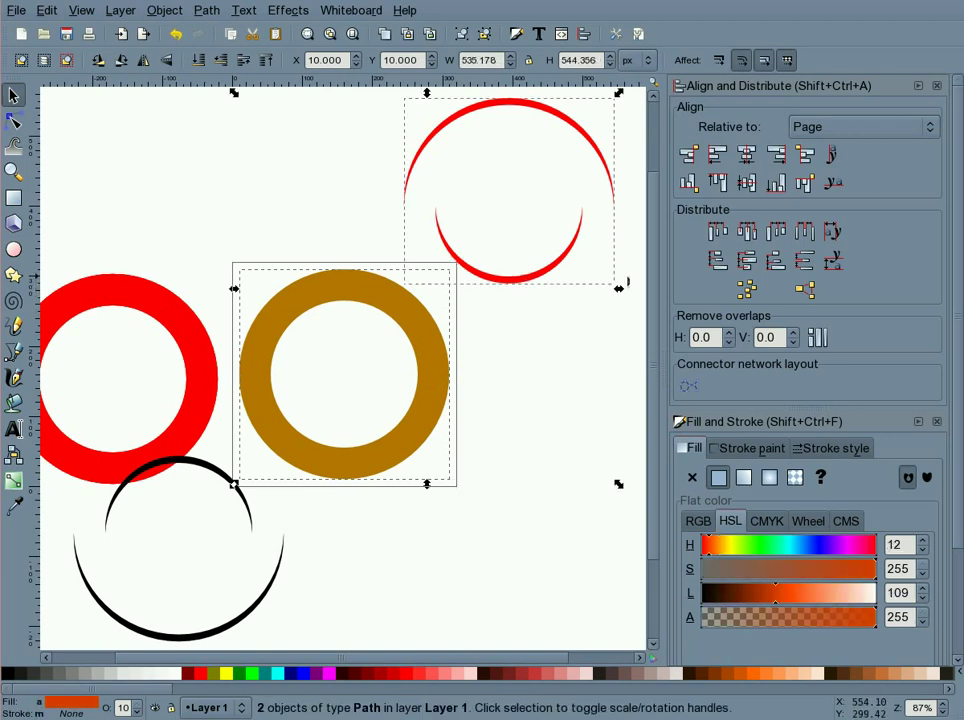
{"action": "left_click", "coordinate": [930, 133]}
{"action": "left_click", "coordinate": [904, 64]}
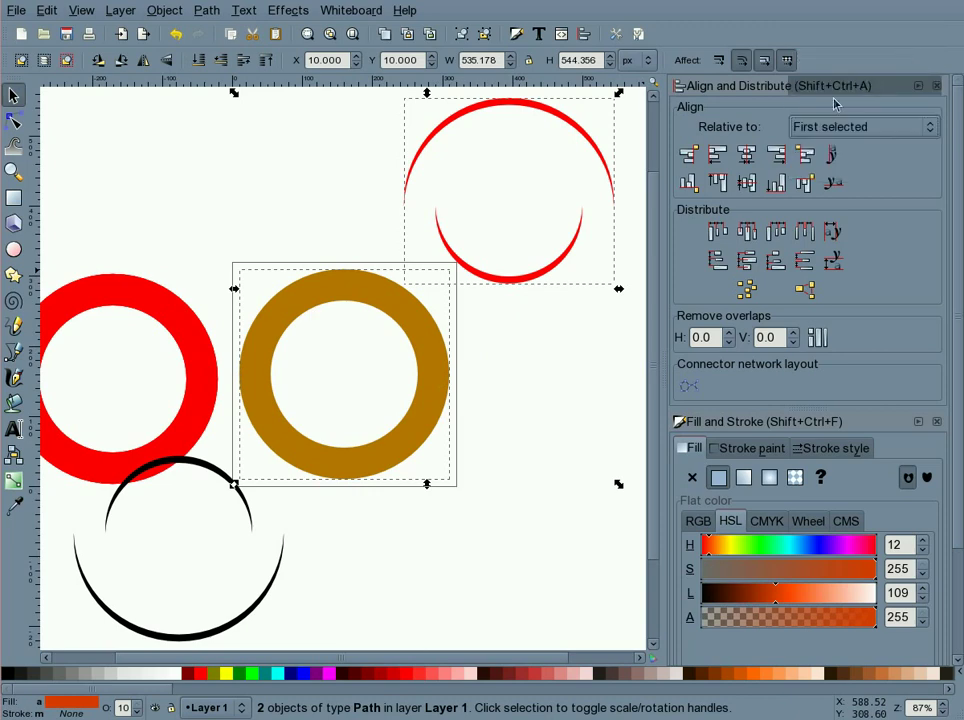
{"action": "left_click", "coordinate": [746, 157]}
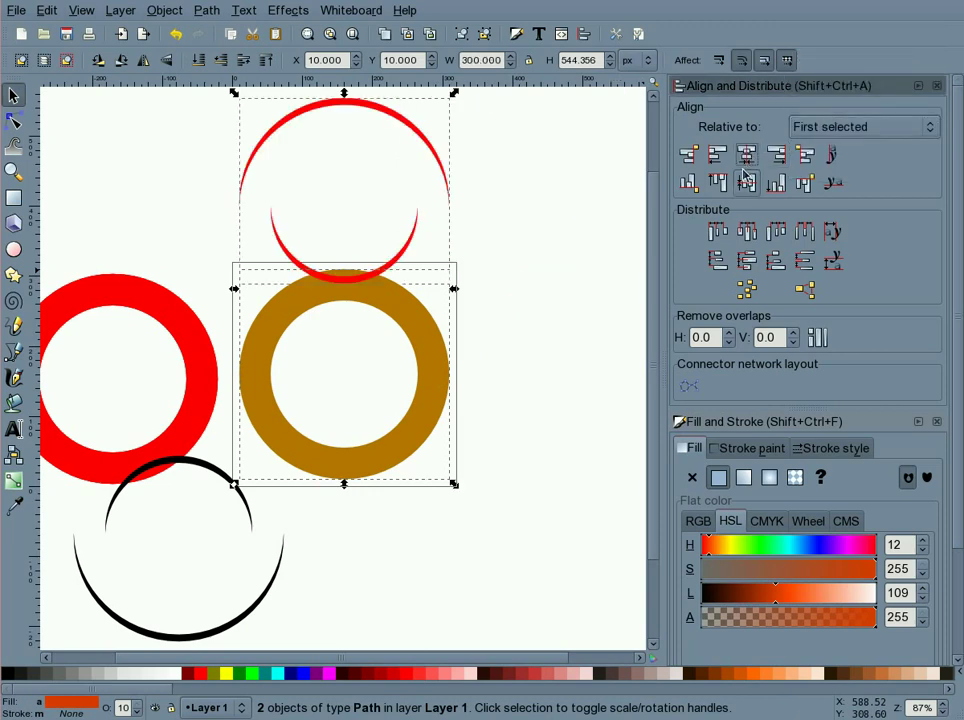
{"action": "left_click", "coordinate": [718, 183]}
Fill the crescent white, then select the golden-brown ring and the black crescent
{"action": "left_click", "coordinate": [445, 284]}
{"action": "left_click", "coordinate": [392, 276]}
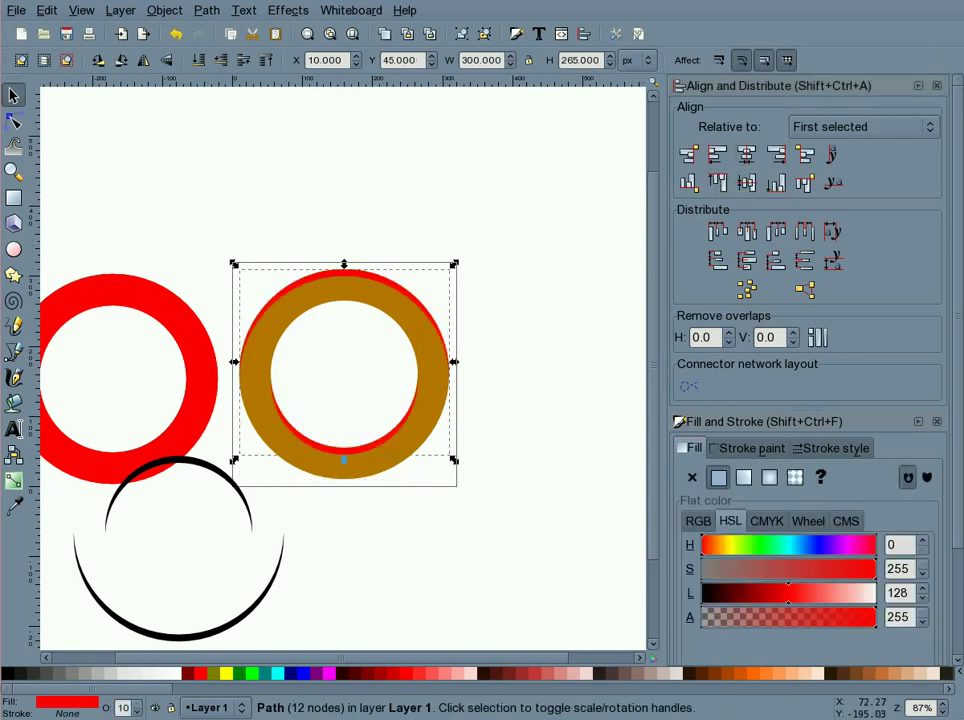
{"action": "left_click", "coordinate": [172, 676]}
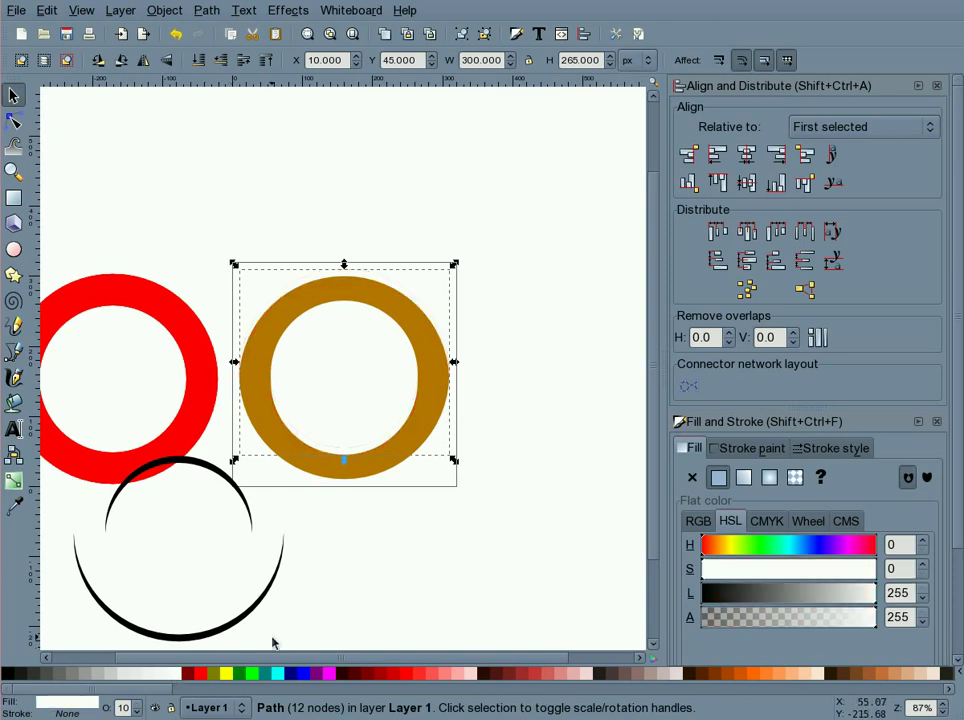
{"action": "left_click", "coordinate": [325, 605]}
{"action": "left_click", "coordinate": [436, 401]}
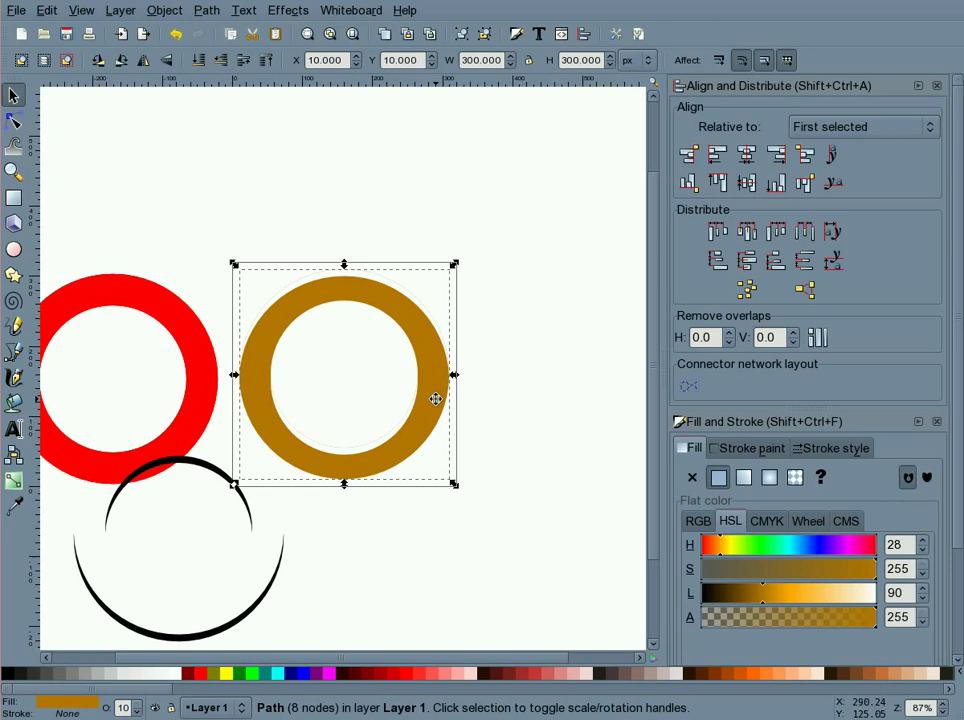
{"action": "left_click", "coordinate": [242, 618], "text": "shift"}
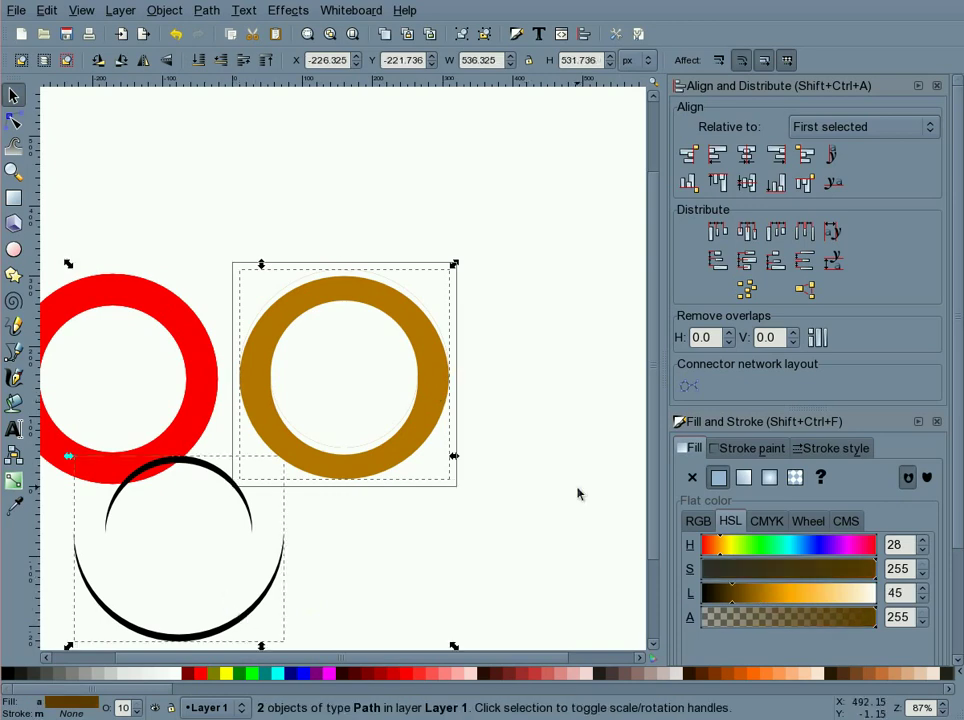
Centre the black crescent on the ring and align their bottom edges, then deselect
{"action": "left_click", "coordinate": [746, 154]}
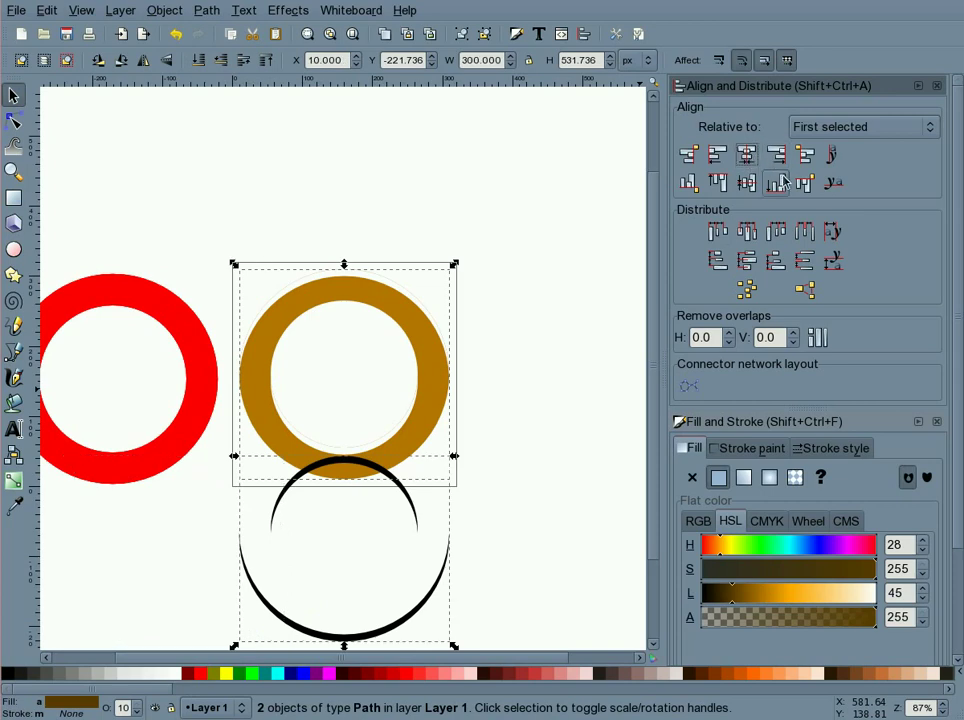
{"action": "left_click", "coordinate": [779, 188]}
{"action": "left_click", "coordinate": [557, 464]}
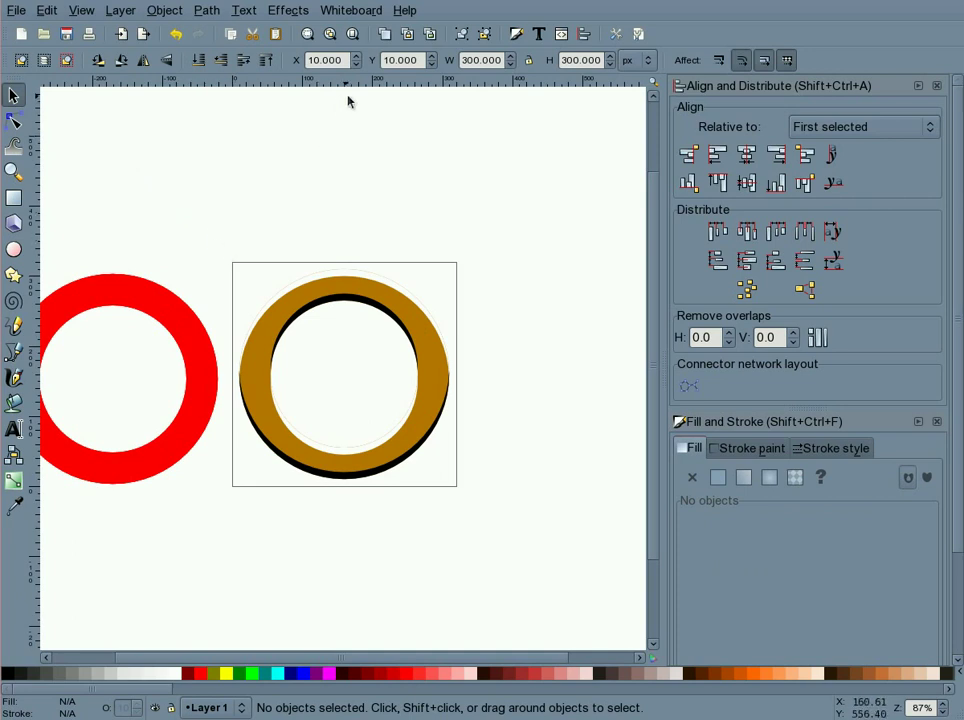
Drag a guide from each ruler and set both positions to 160 px
{"action": "left_click_drag", "start_coordinate": [386, 91], "coordinate": [409, 380]}
{"action": "left_click_drag", "start_coordinate": [30, 168], "coordinate": [357, 273]}
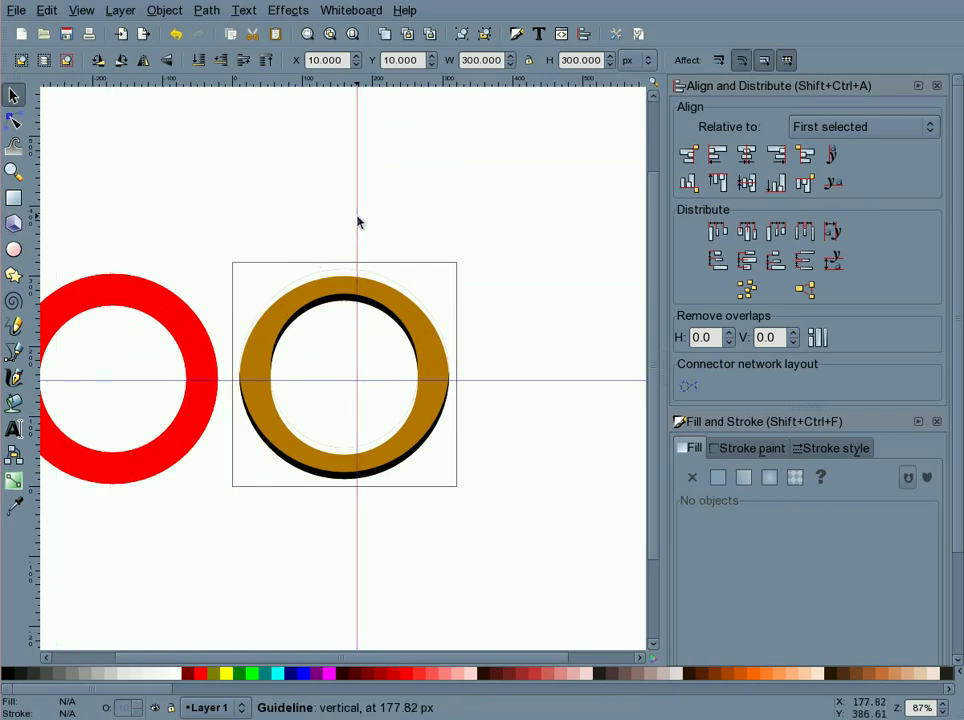
{"action": "double_click", "coordinate": [357, 221]}
{"action": "type", "text": "1"}
{"action": "key", "text": "Return"}
{"action": "double_click", "coordinate": [309, 381]}
{"action": "type", "text": "160"}
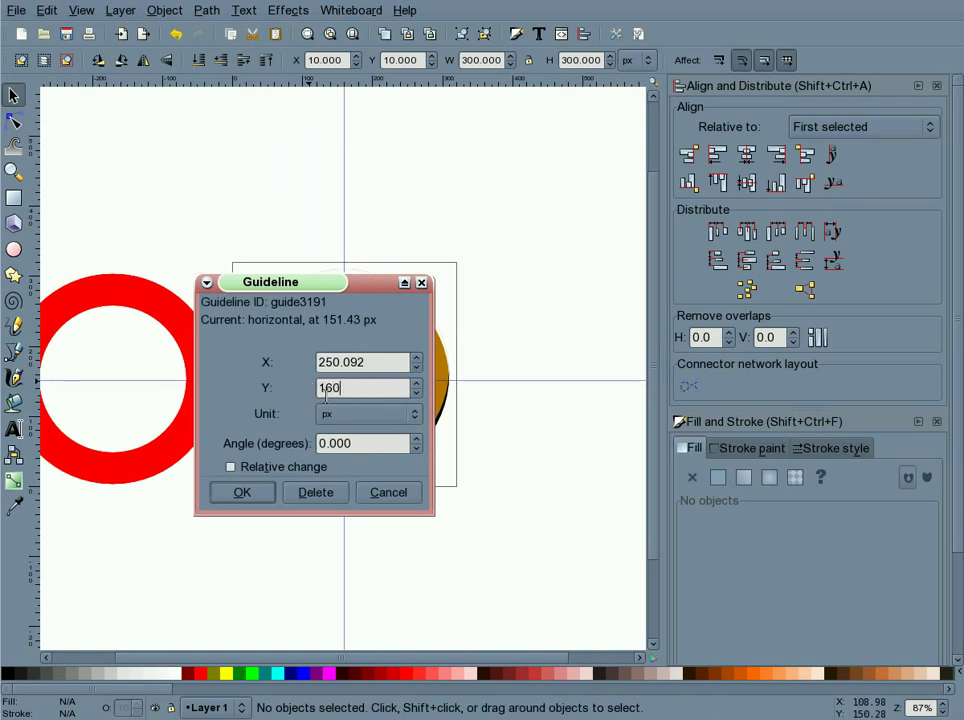
{"action": "left_click", "coordinate": [244, 493]}
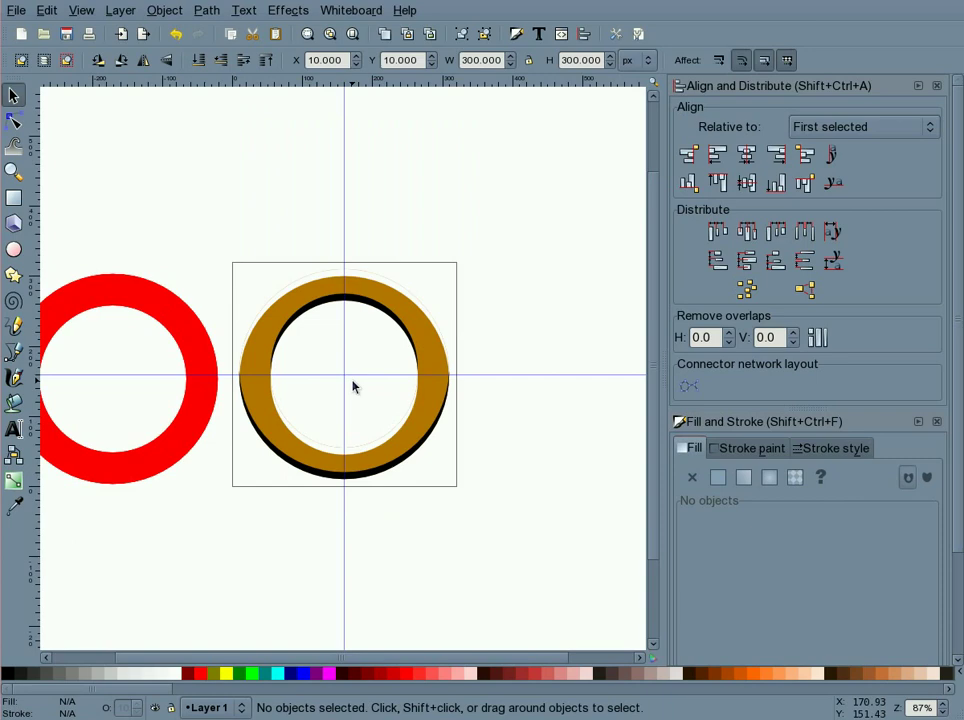
{"action": "scroll", "coordinate": [352, 387], "scroll_direction": "up", "scroll_amount": 2}
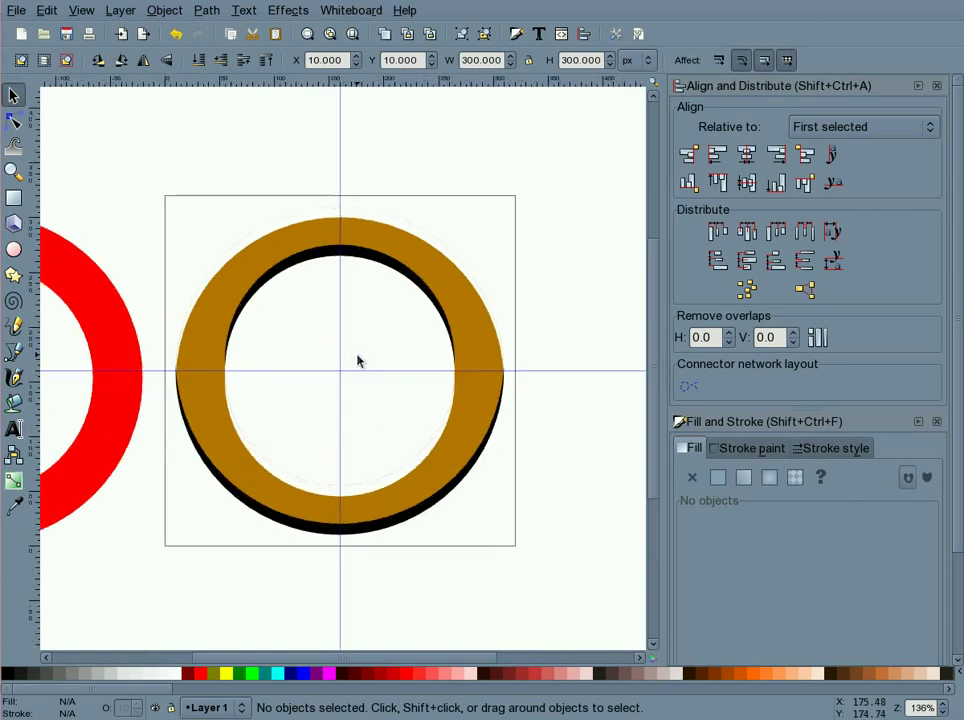
Move the rotation centres of the white highlight and black shadow to the page centre
{"action": "left_click", "coordinate": [389, 215]}
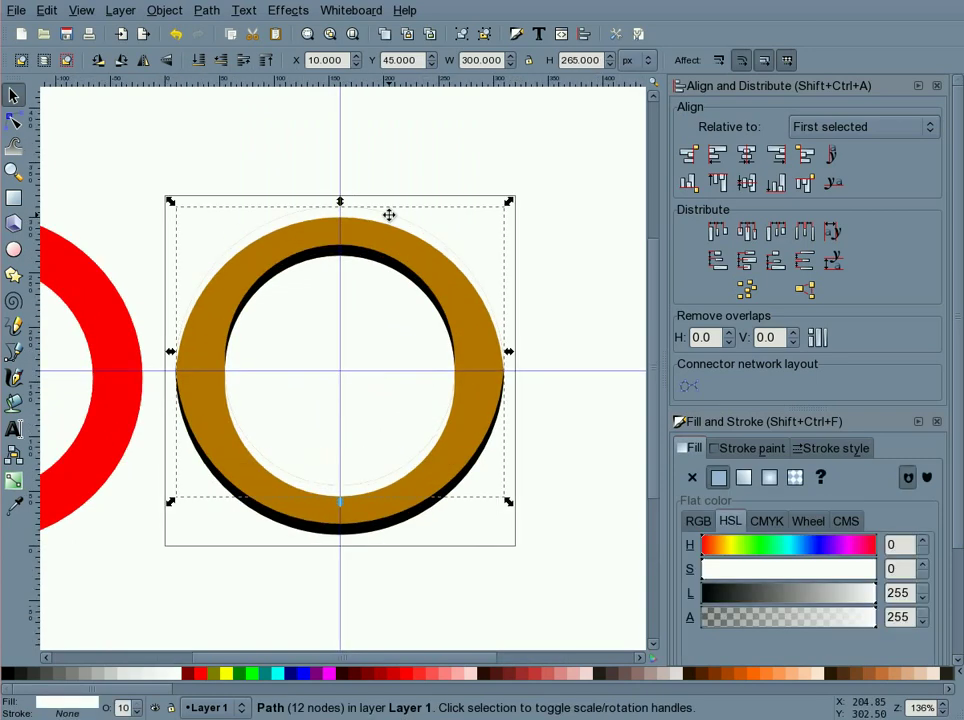
{"action": "left_click", "coordinate": [389, 215]}
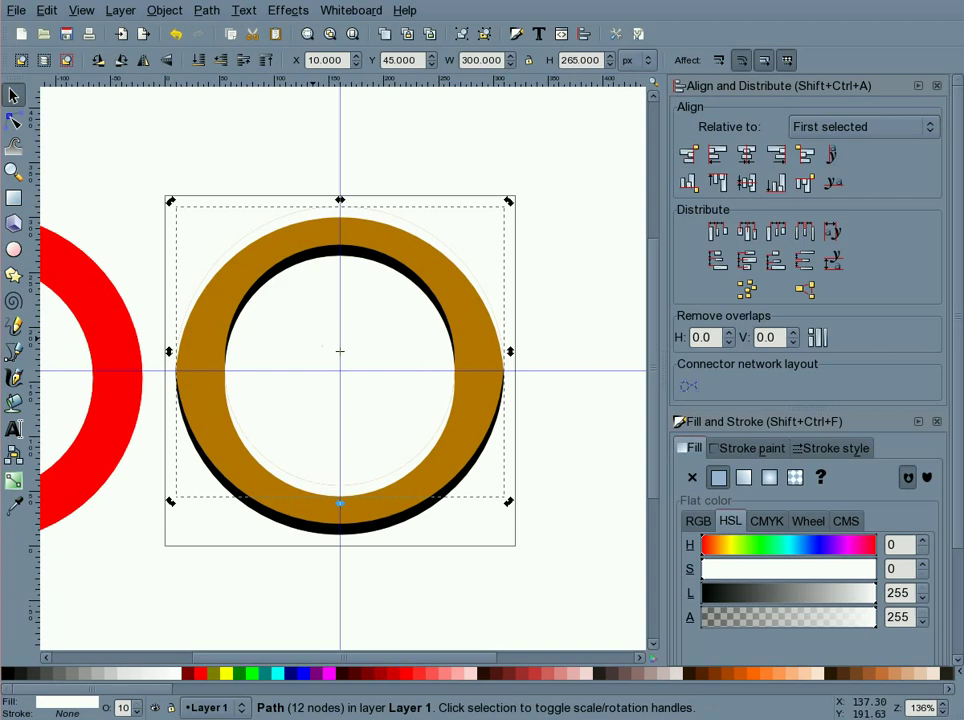
{"action": "mouse_move", "coordinate": [344, 357]}
{"action": "left_mouse_down"}
{"action": "mouse_move", "coordinate": [383, 338]}
{"action": "mouse_move", "coordinate": [348, 377]}
{"action": "left_mouse_up"}
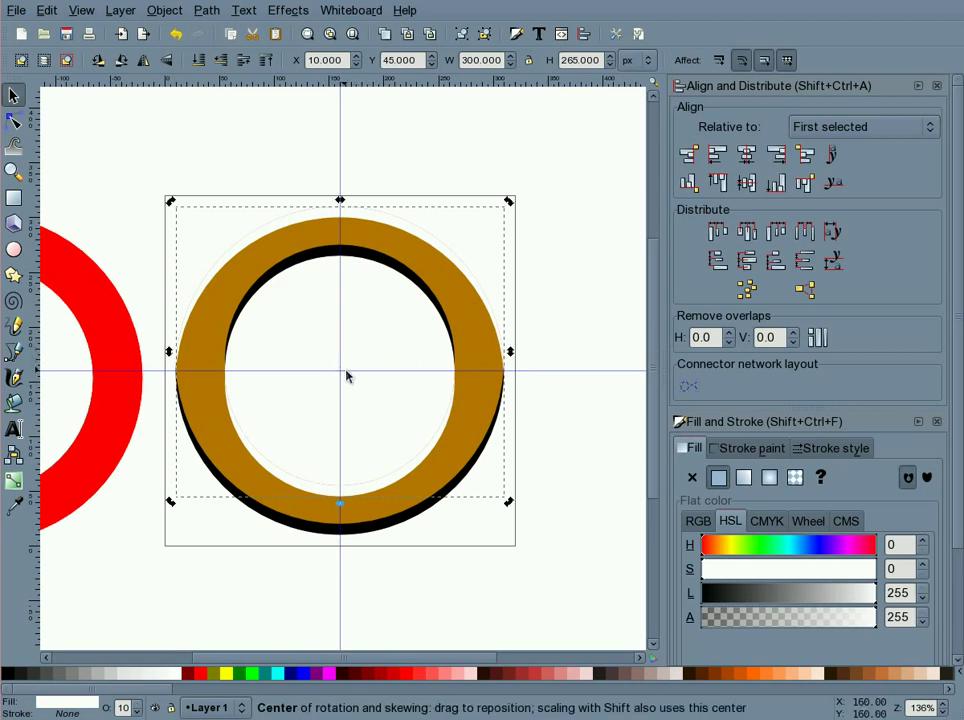
{"action": "left_click", "coordinate": [371, 531]}
{"action": "left_click", "coordinate": [371, 531]}
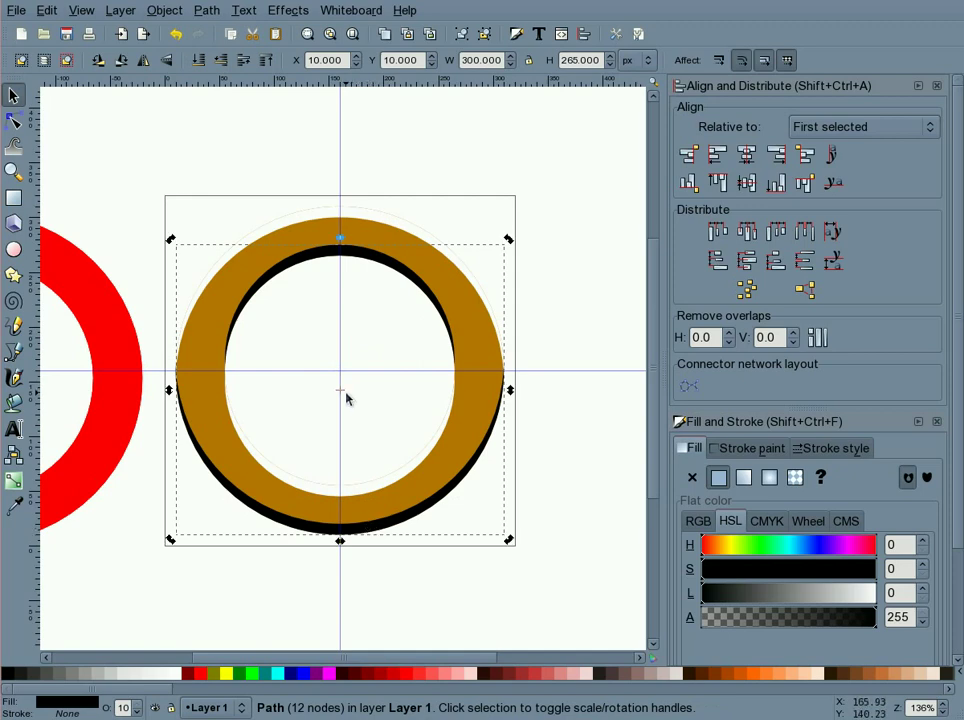
{"action": "left_click_drag", "start_coordinate": [345, 396], "coordinate": [344, 385]}
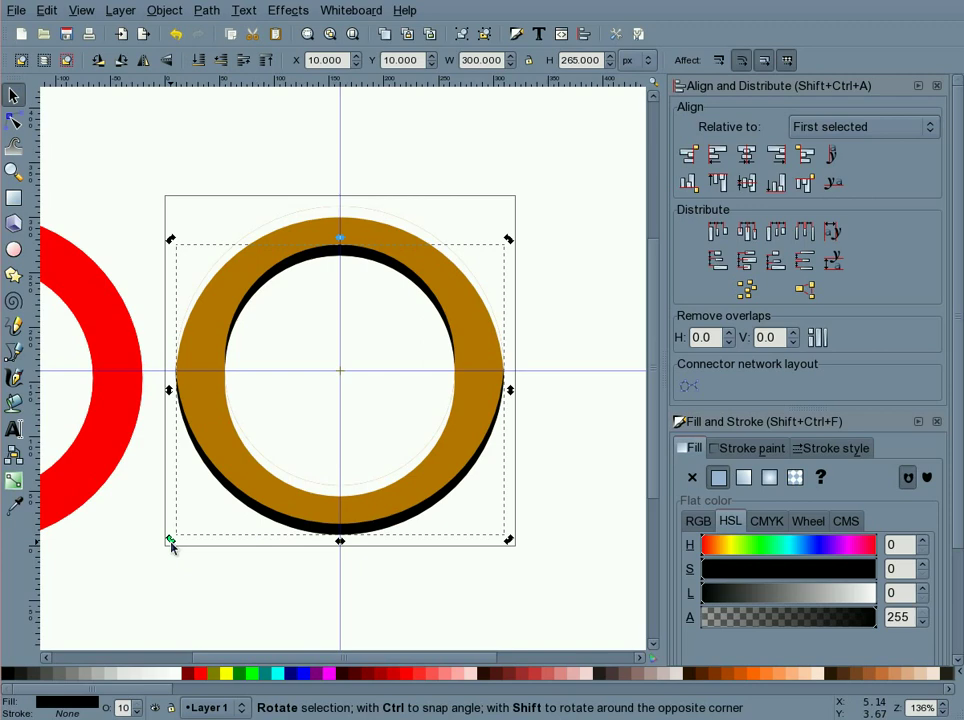
Rotate the black shadow ring 15° with Ctrl snapping, then select the white highlight
{"action": "key", "text": "ctrl"}
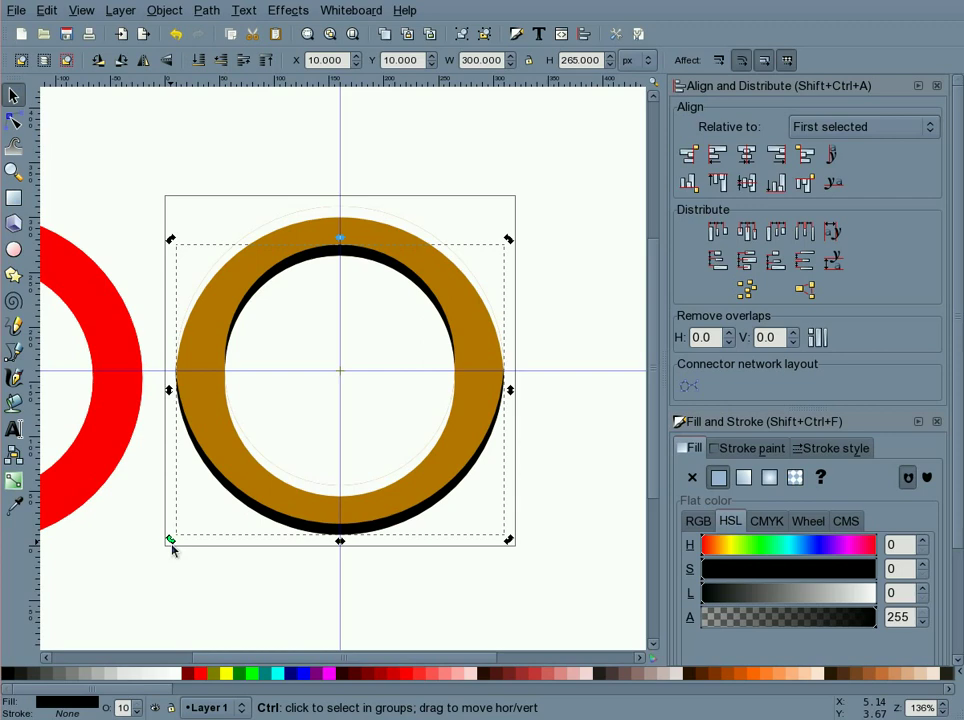
{"action": "left_click_drag", "start_coordinate": [172, 543], "coordinate": [343, 607]}
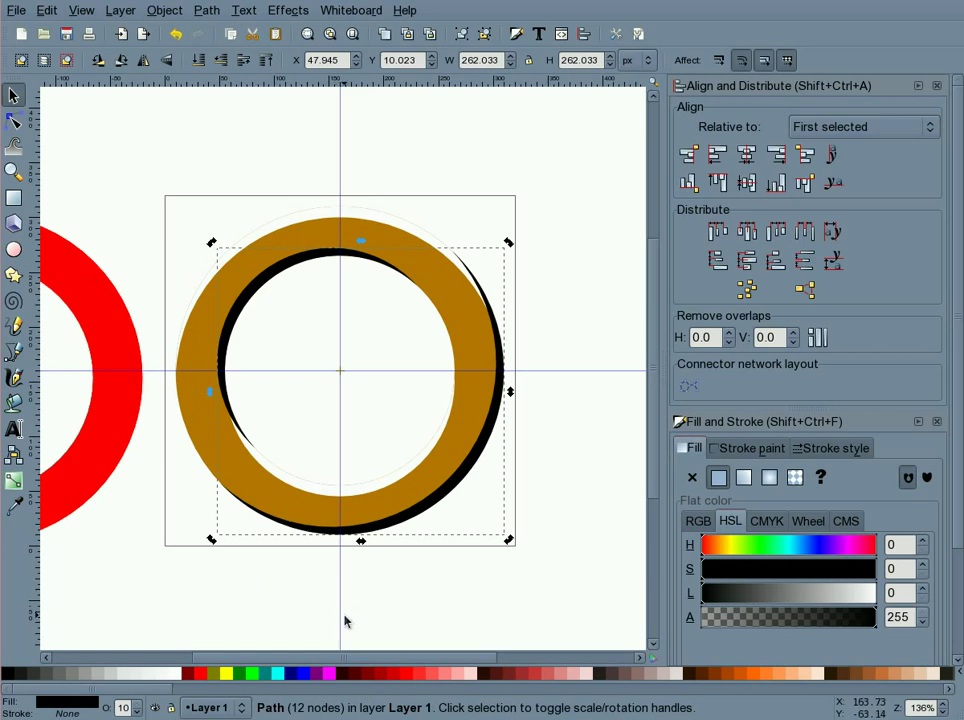
{"action": "left_click", "coordinate": [400, 211]}
{"action": "left_click", "coordinate": [394, 219]}
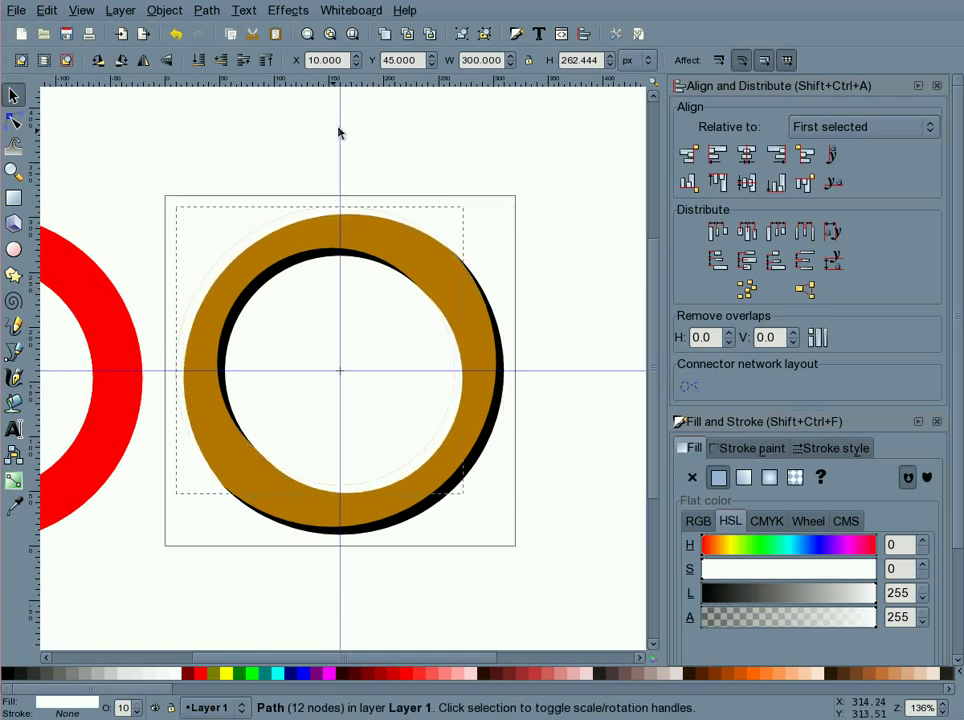
Delete the vertical and horizontal 160 px guides, then select the white highlight ring
{"action": "left_click", "coordinate": [609, 204]}
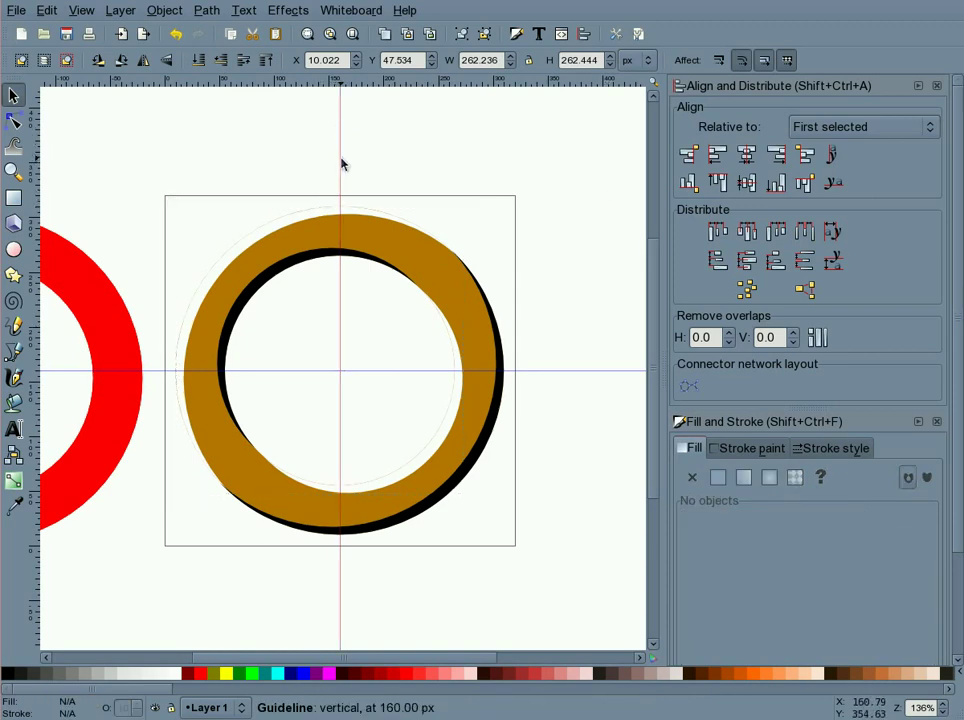
{"action": "key", "text": "ctrl"}
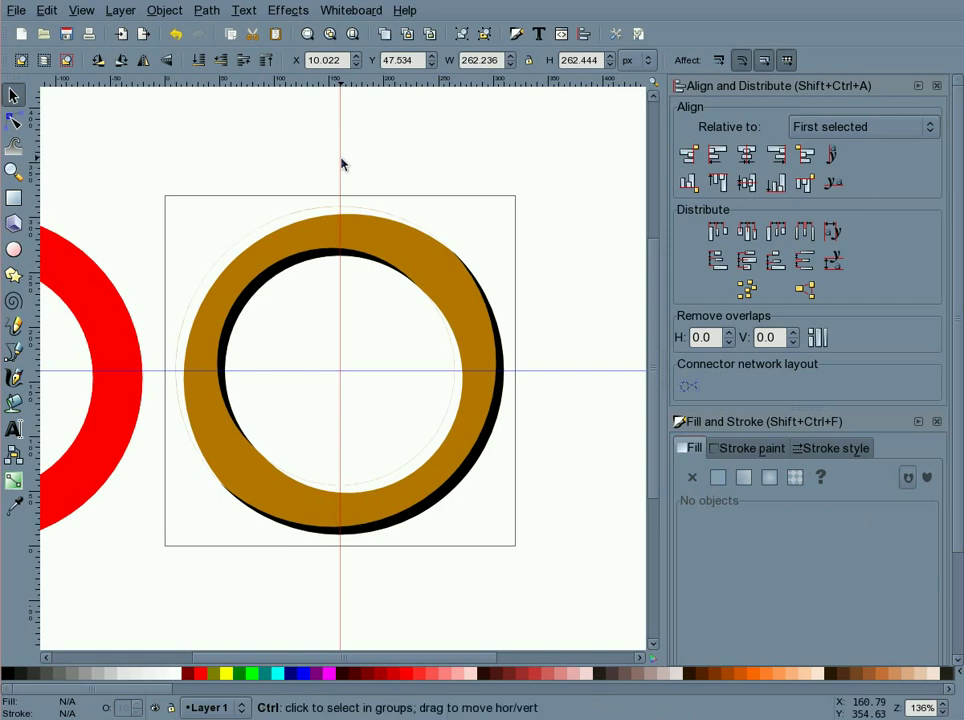
{"action": "left_click", "coordinate": [341, 163], "text": "ctrl"}
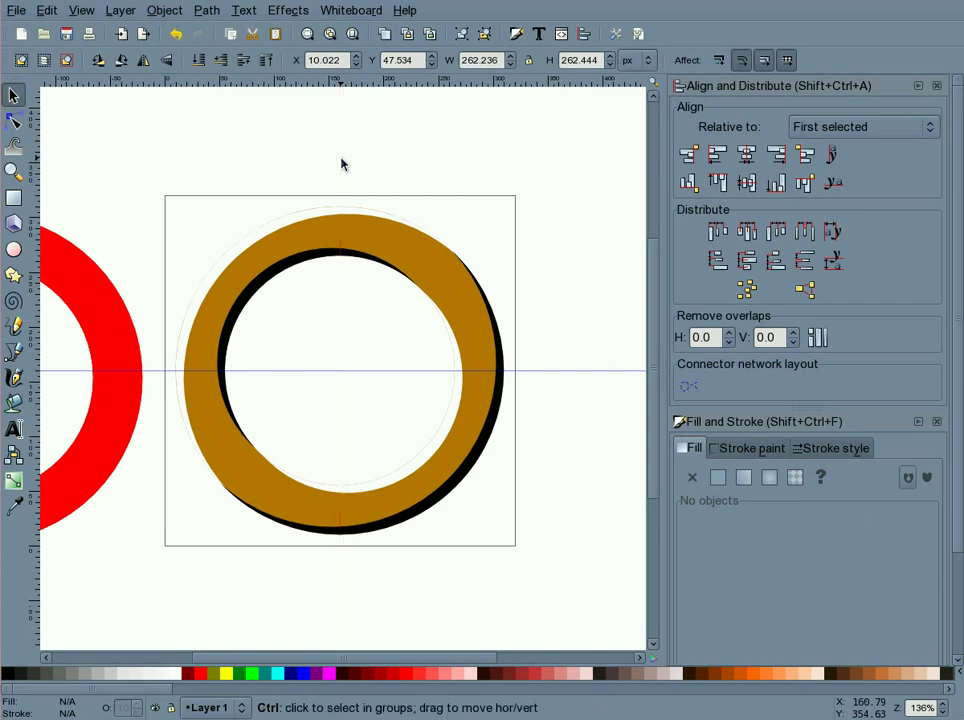
{"action": "left_click", "coordinate": [578, 377], "text": "ctrl"}
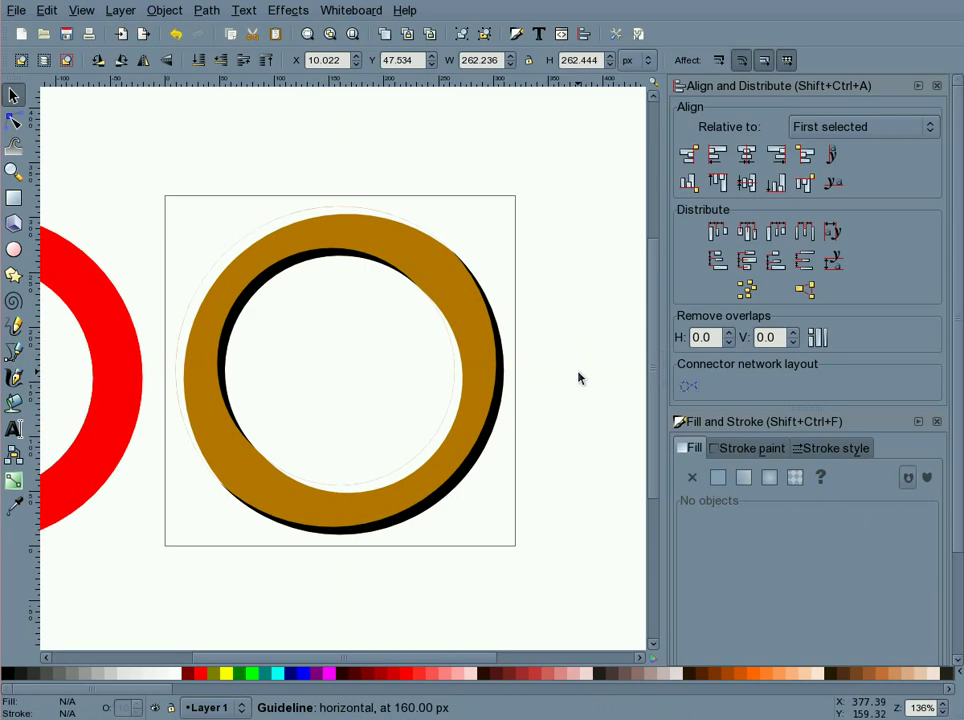
{"action": "left_click", "coordinate": [304, 214]}
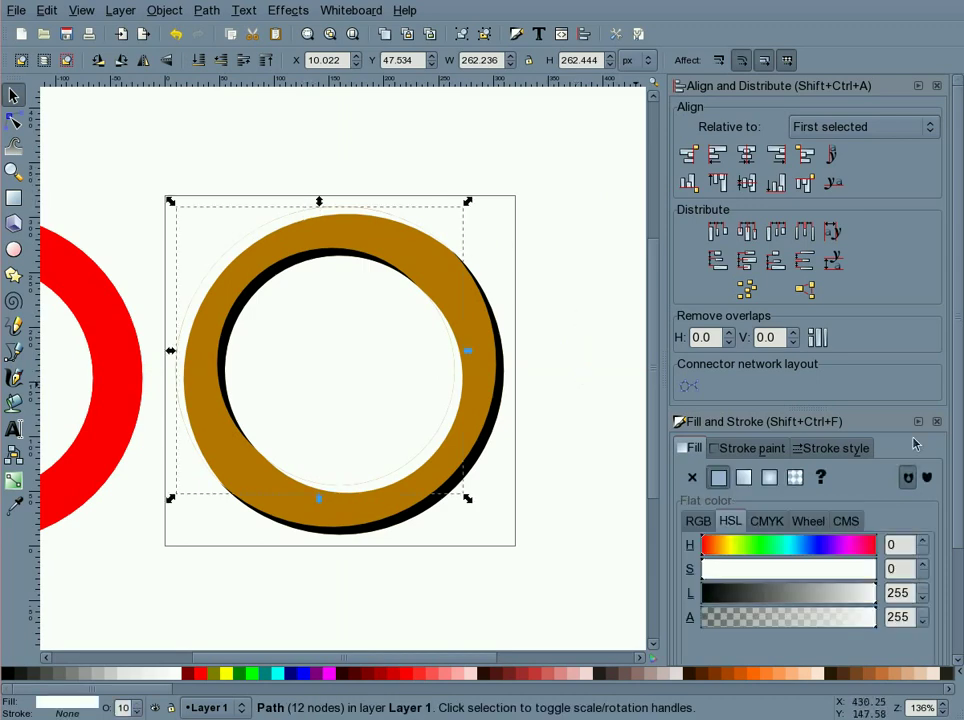
Give the white highlight ring 90% opacity and a blur of 3
{"action": "scroll", "coordinate": [958, 425], "scroll_direction": "down", "scroll_amount": 3}
{"action": "triple_click", "coordinate": [902, 642]}
{"action": "type", "text": "90"}
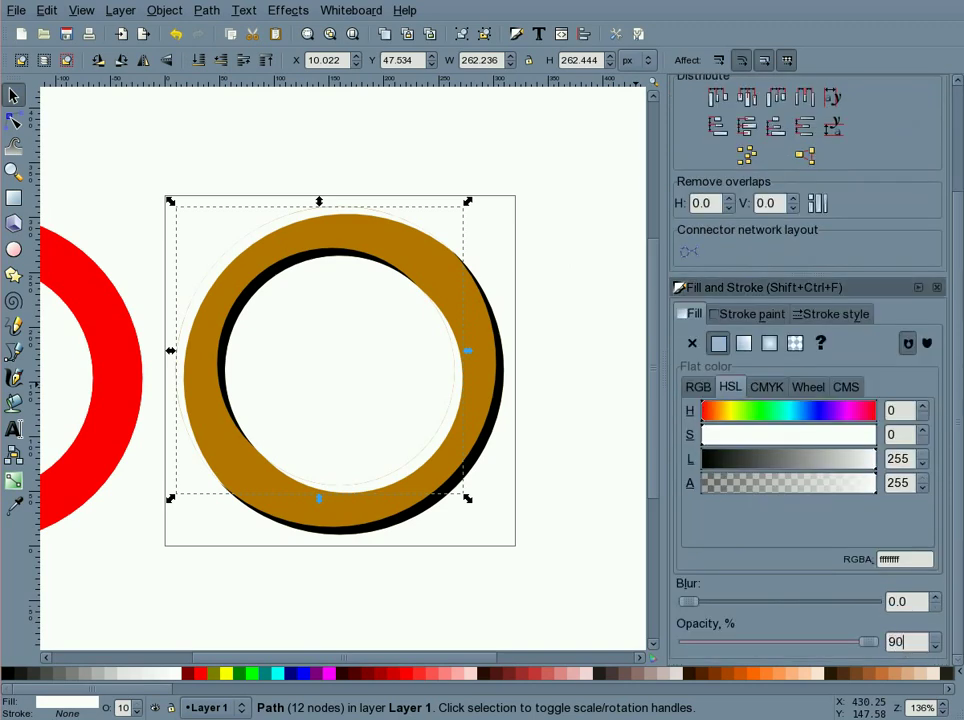
{"action": "left_click", "coordinate": [918, 602]}
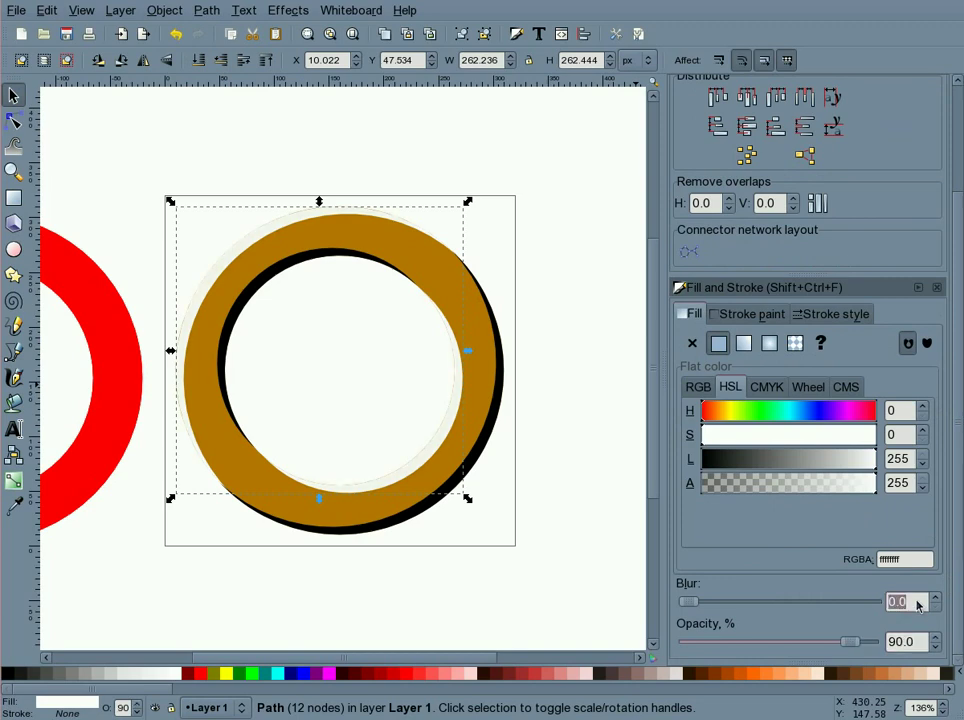
{"action": "type", "text": "3"}
{"action": "key", "text": "Return"}
{"action": "left_click", "coordinate": [600, 505]}
Select the black shadow ring and set it to 60% opacity with blur 3
{"action": "left_click", "coordinate": [472, 458]}
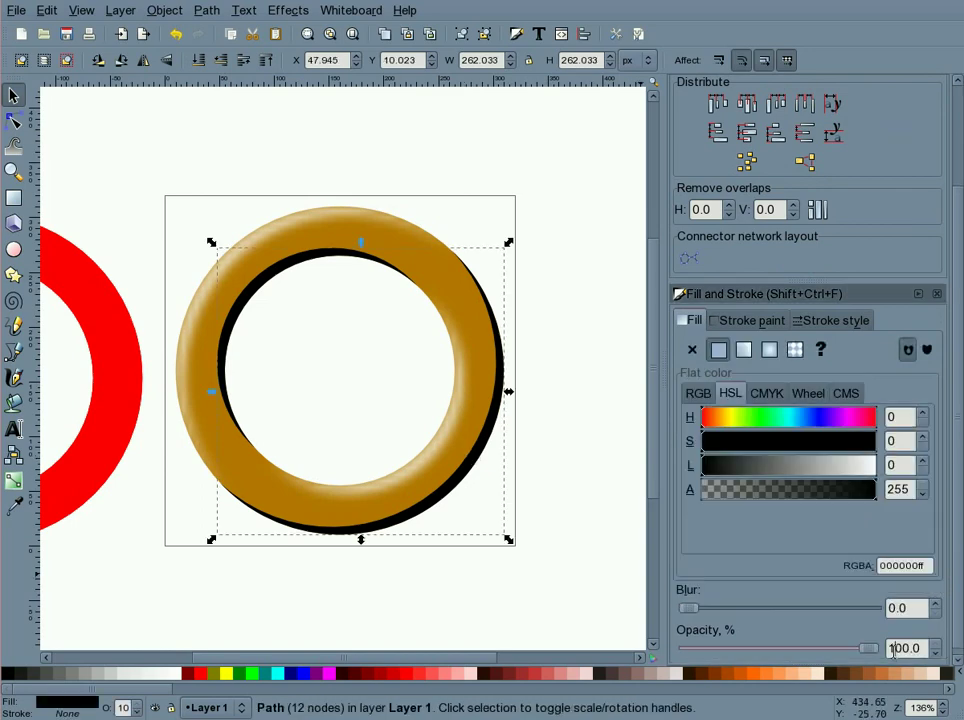
{"action": "double_click", "coordinate": [905, 648]}
{"action": "type", "text": "60"}
{"action": "double_click", "coordinate": [911, 607]}
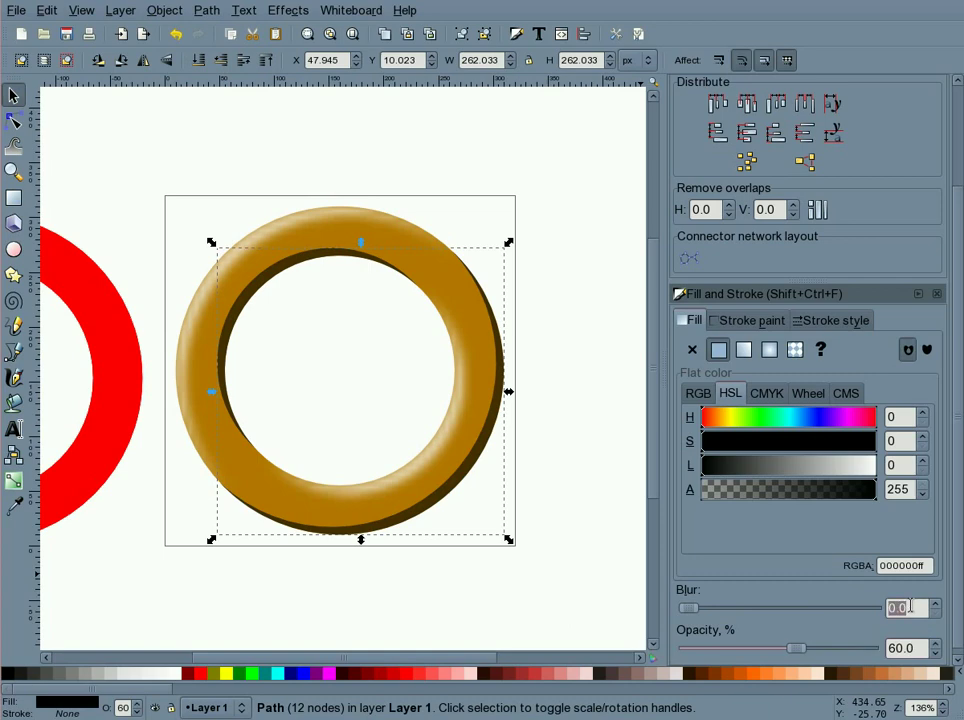
{"action": "type", "text": "3"}
{"action": "left_click", "coordinate": [577, 453]}
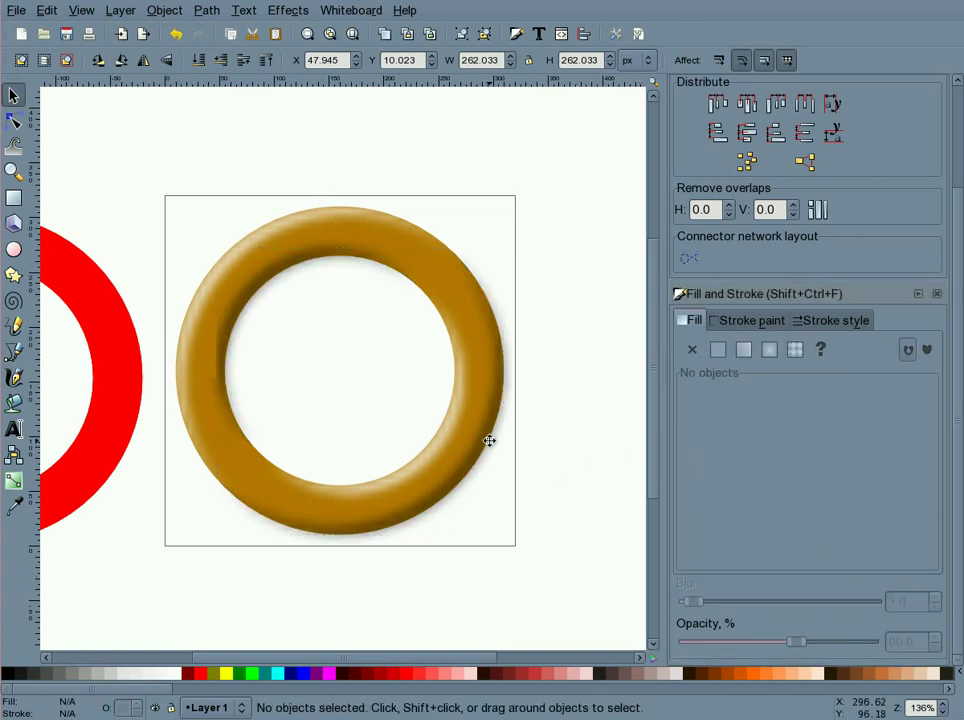
{"action": "scroll", "coordinate": [491, 445], "scroll_direction": "up", "scroll_amount": 3, "text": "ctrl"}
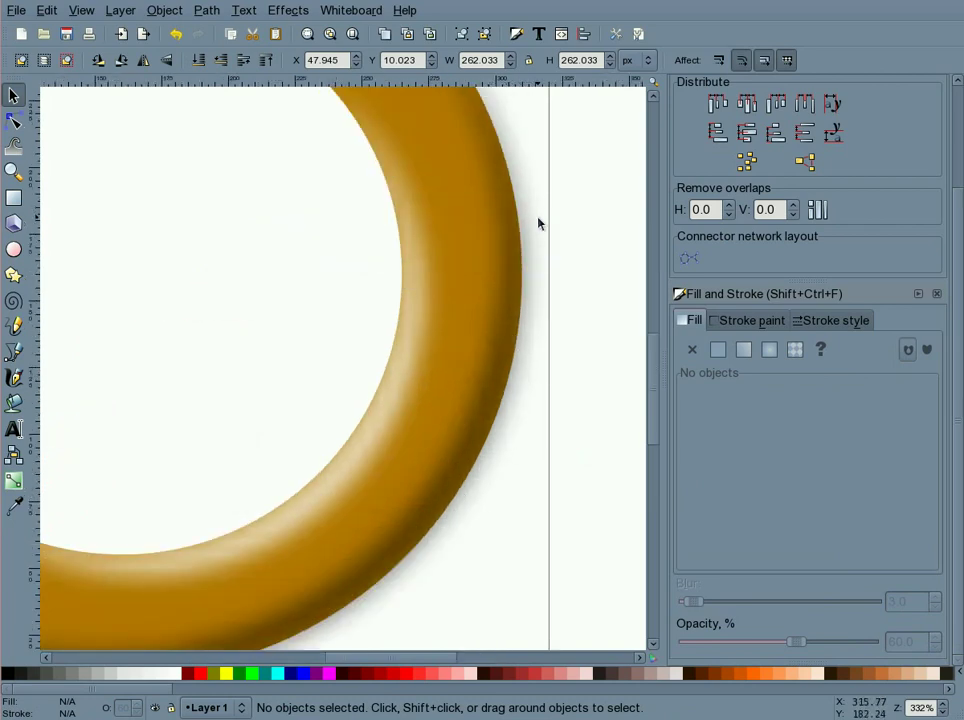
{"action": "scroll", "coordinate": [503, 504], "scroll_direction": "down", "scroll_amount": 1, "text": "ctrl"}
{"action": "scroll", "coordinate": [357, 392], "scroll_direction": "down", "scroll_amount": 1, "text": "ctrl"}
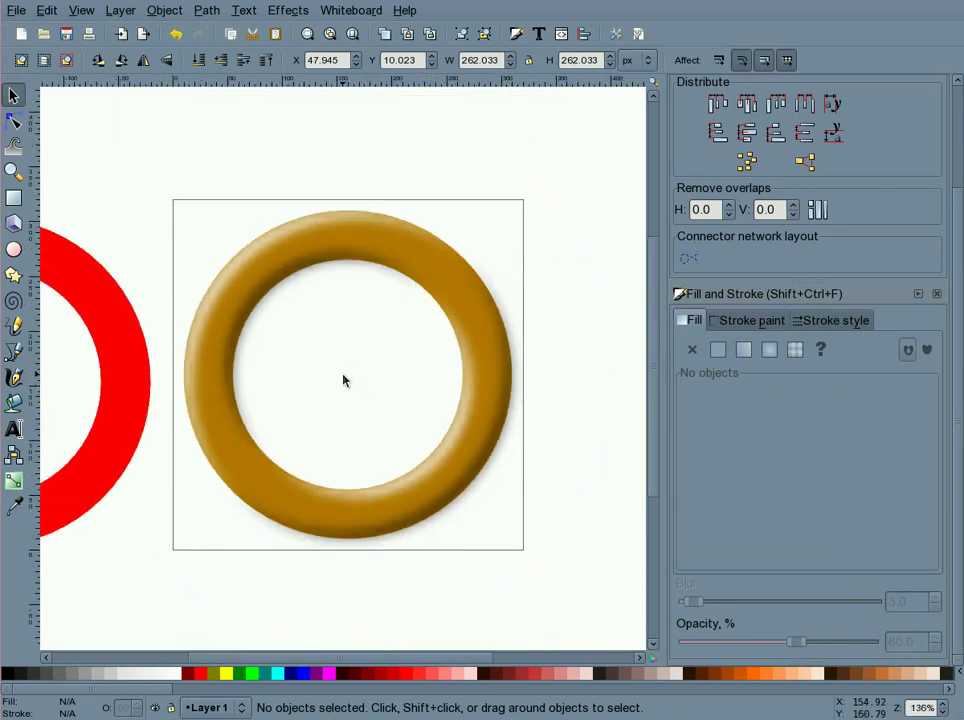
{"action": "scroll", "coordinate": [344, 381], "scroll_direction": "down", "scroll_amount": 1, "text": "ctrl"}
Move the red ring copy over the gold donut, raise it, and centre it on the page
{"action": "left_click_drag", "start_coordinate": [157, 363], "coordinate": [455, 390]}
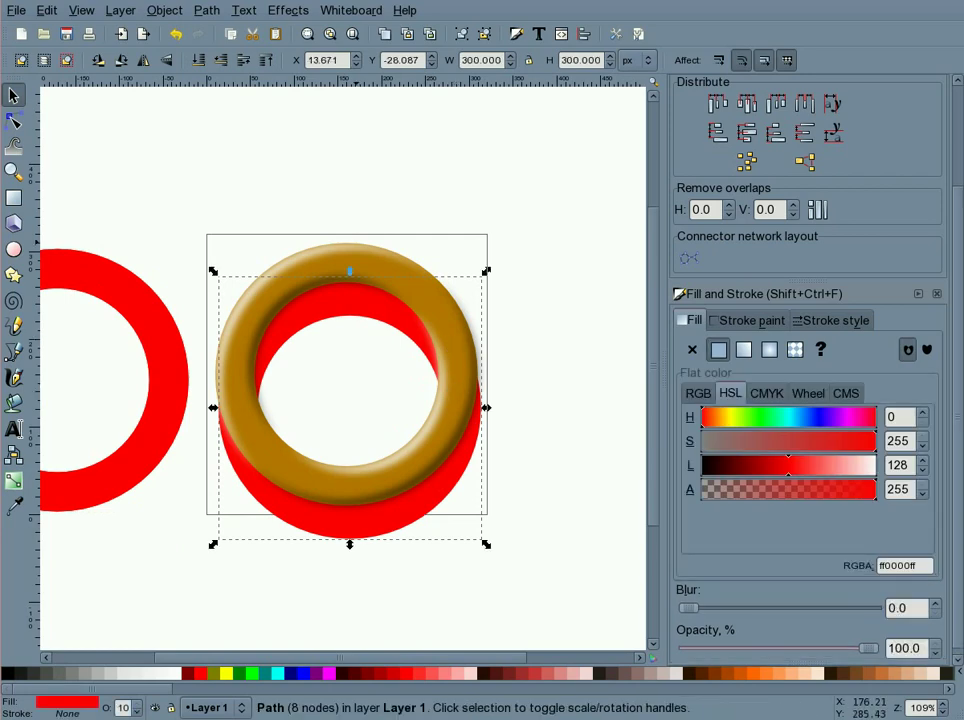
{"action": "left_click", "coordinate": [266, 61]}
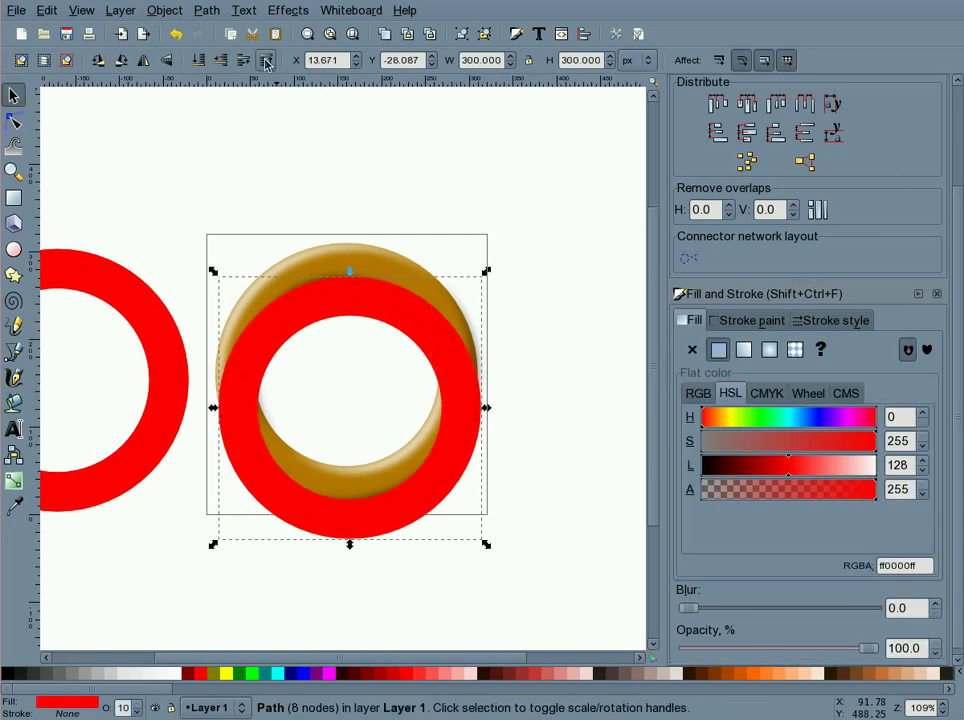
{"action": "scroll", "coordinate": [925, 212], "scroll_direction": "up", "scroll_amount": 3}
{"action": "left_click", "coordinate": [929, 127]}
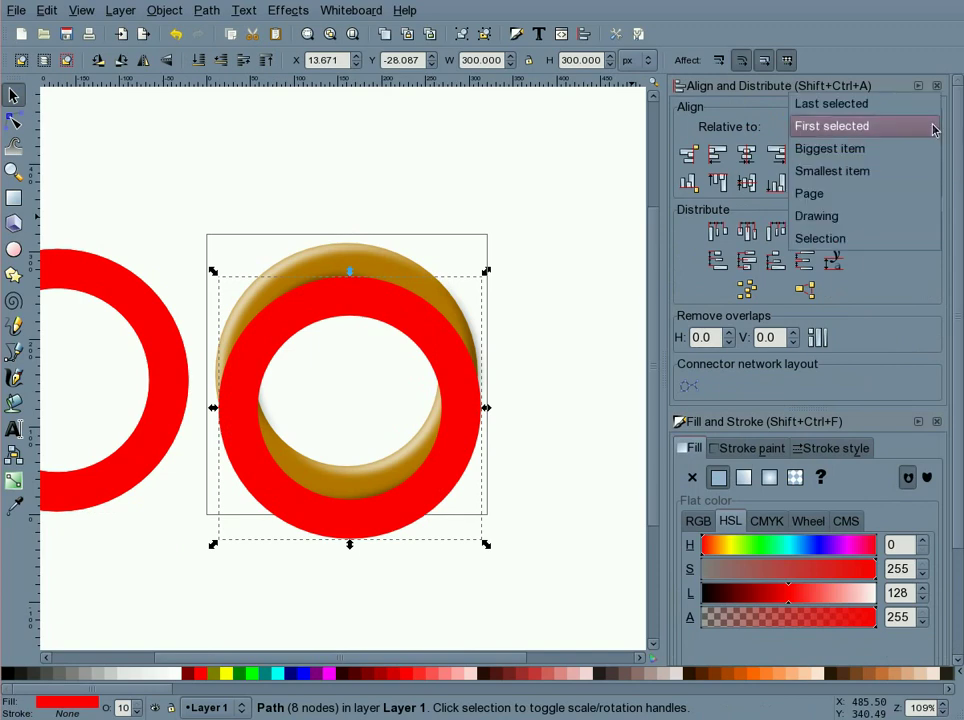
{"action": "left_click", "coordinate": [837, 195]}
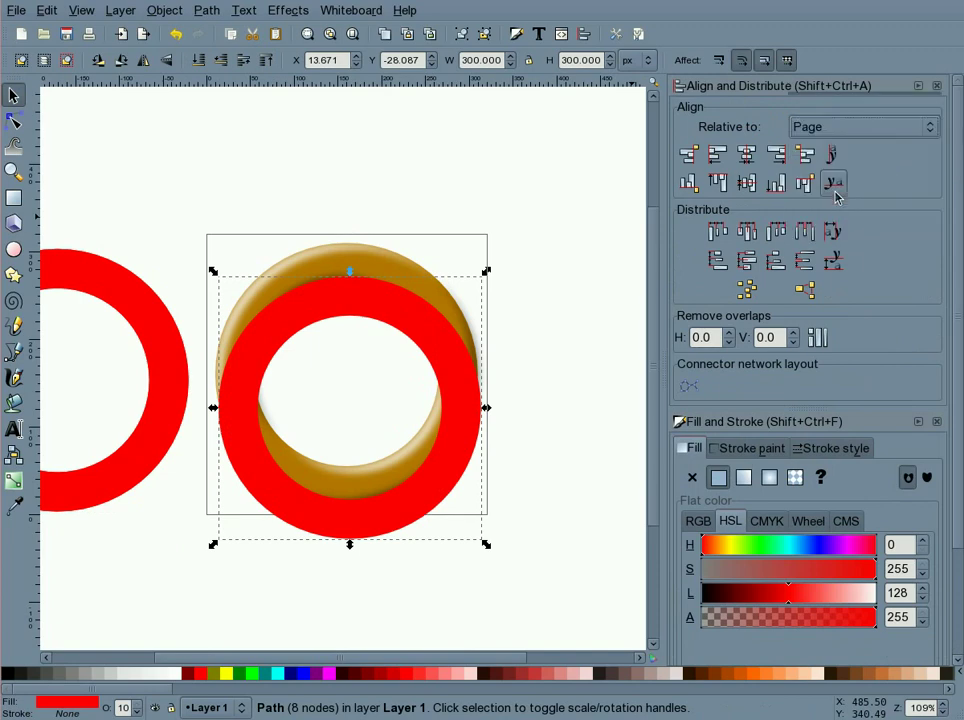
{"action": "left_click", "coordinate": [750, 156]}
{"action": "left_click", "coordinate": [747, 183]}
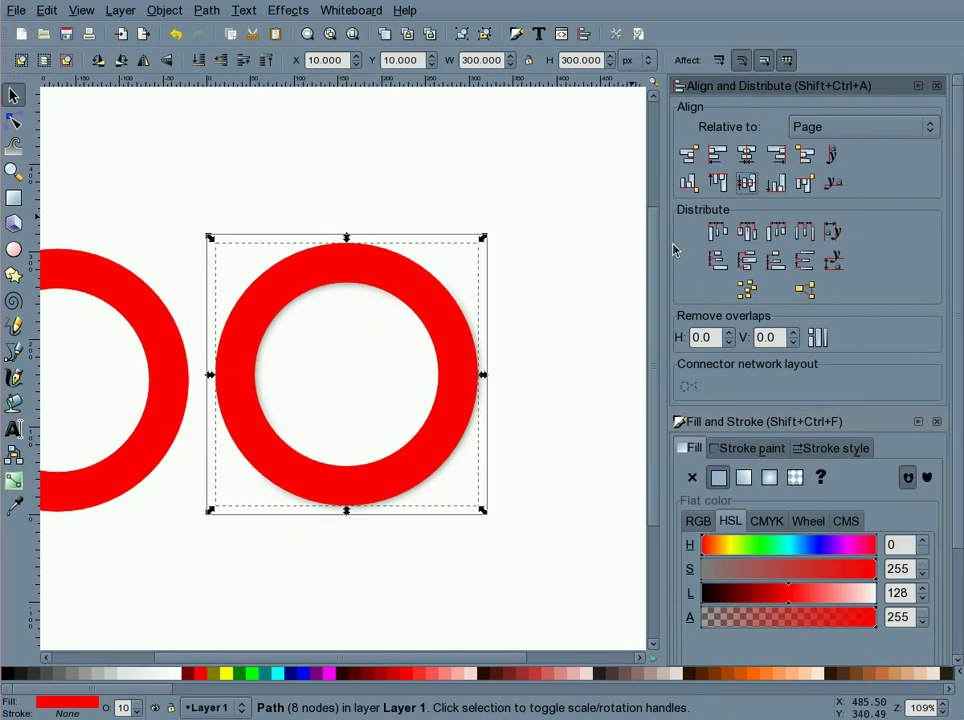
{"action": "left_click", "coordinate": [567, 369]}
Select all the ring pieces, clip them to the red ring, and fit the page in view
{"action": "mouse_move", "coordinate": [136, 156]}
{"action": "left_mouse_down"}
{"action": "mouse_move", "coordinate": [353, 355]}
{"action": "mouse_move", "coordinate": [528, 566]}
{"action": "mouse_move", "coordinate": [574, 595]}
{"action": "left_mouse_up"}
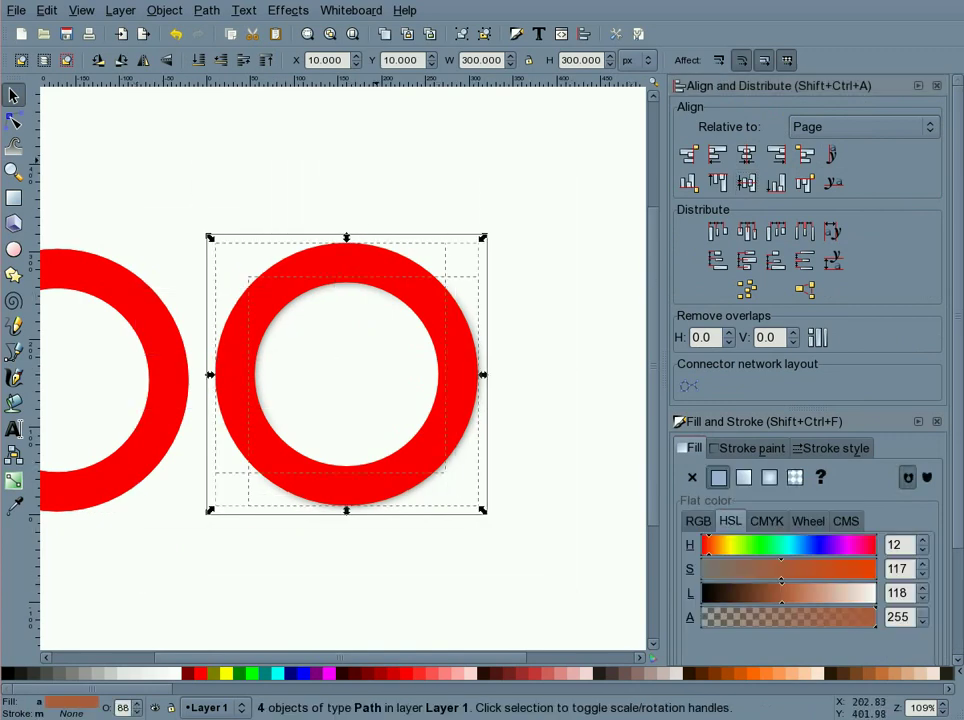
{"action": "left_click", "coordinate": [178, 12]}
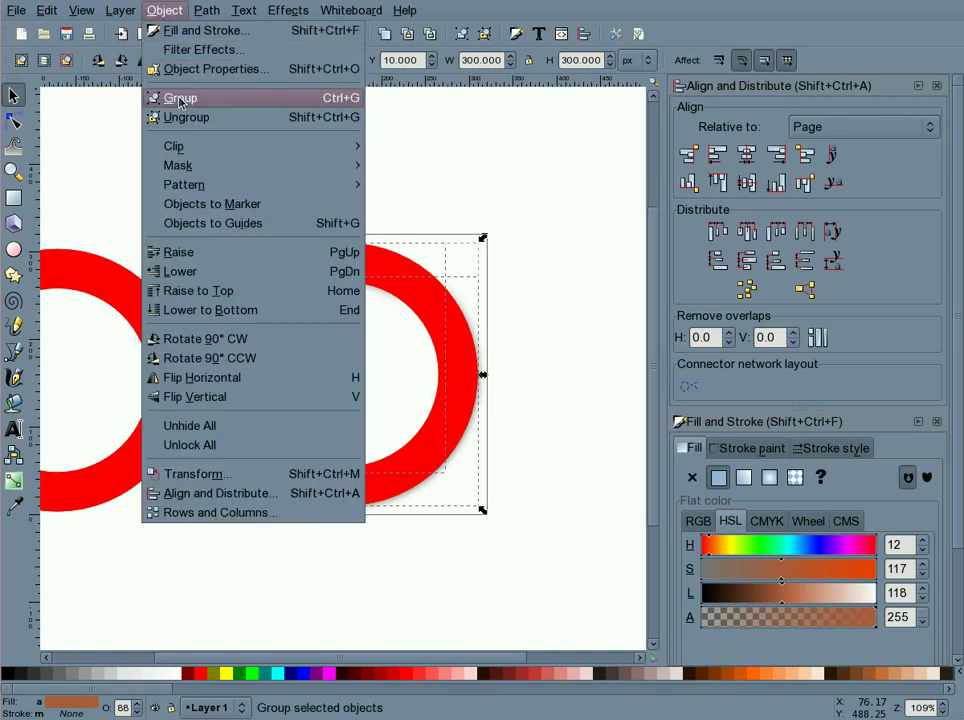
{"action": "mouse_move", "coordinate": [187, 152]}
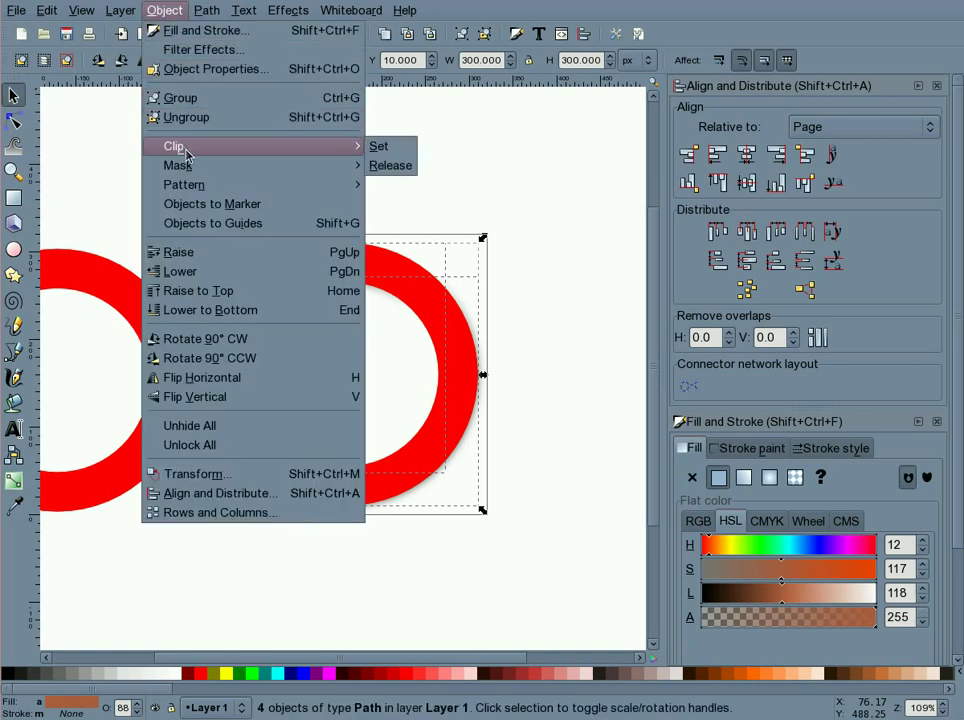
{"action": "left_click", "coordinate": [385, 148]}
{"action": "left_click", "coordinate": [521, 446]}
{"action": "scroll", "coordinate": [476, 432], "scroll_direction": "up", "scroll_amount": 4}
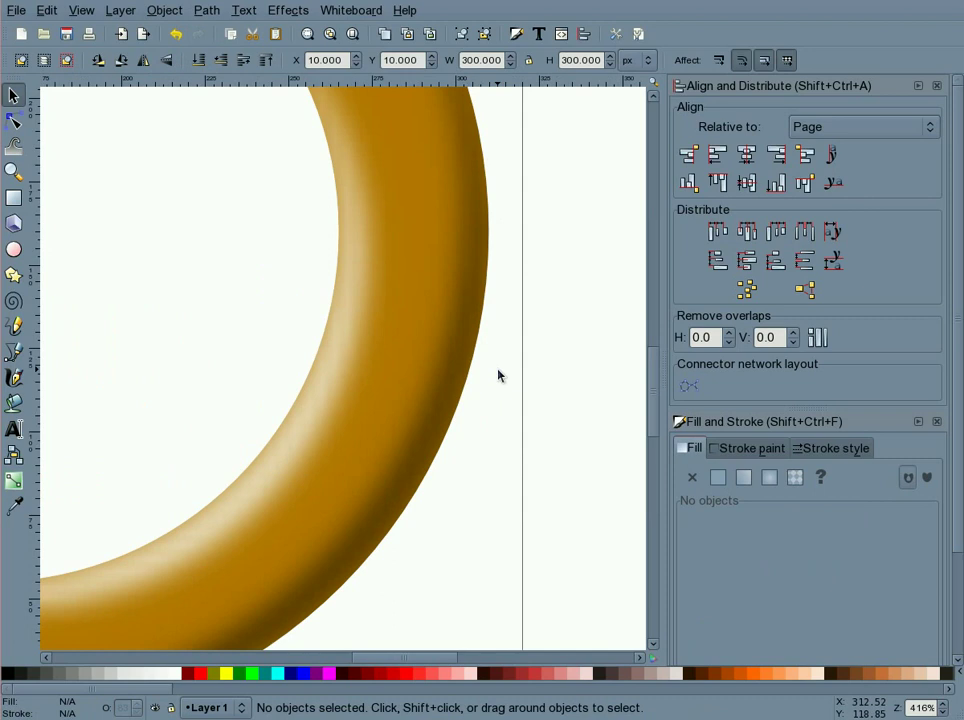
{"action": "key", "text": "5"}
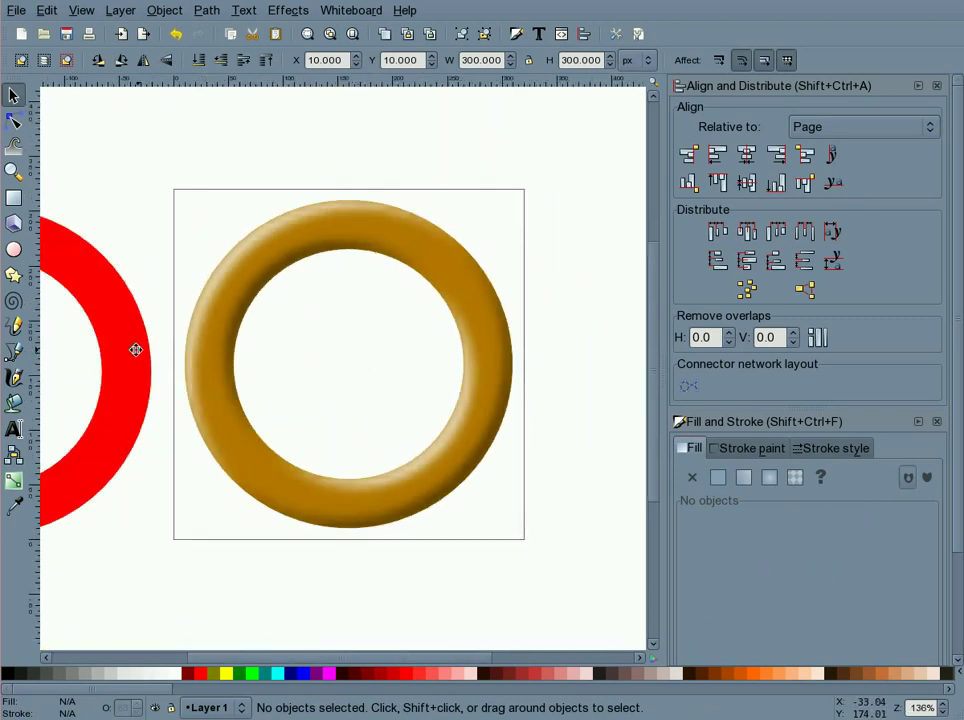
Raise a red ring copy over the donut, fill it white, and centre it on the page
{"action": "left_click_drag", "start_coordinate": [136, 349], "coordinate": [500, 365]}
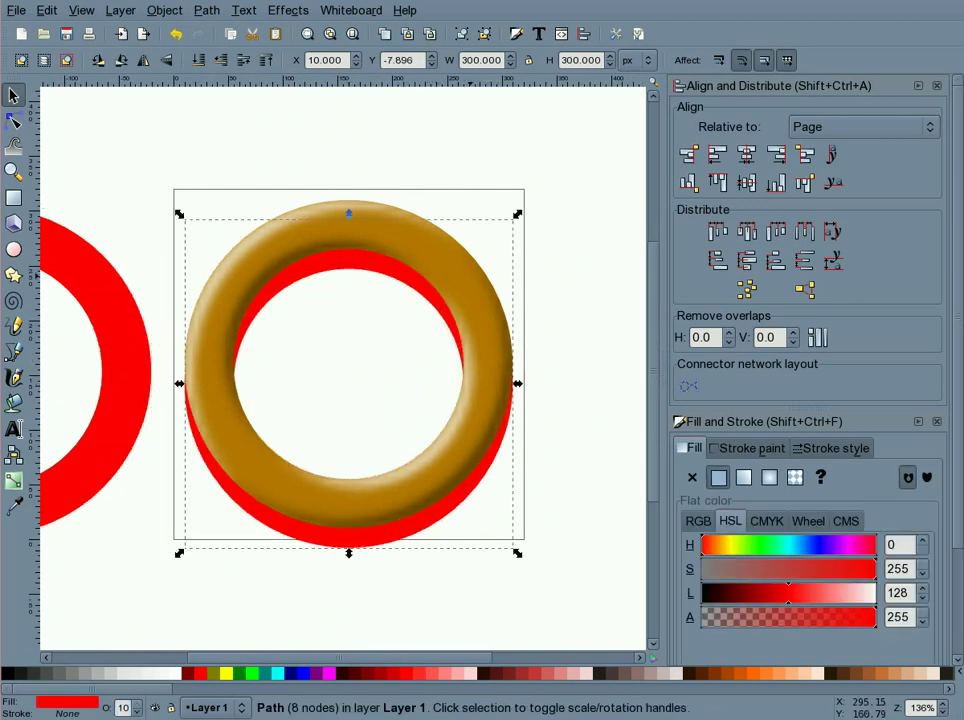
{"action": "left_click", "coordinate": [266, 61]}
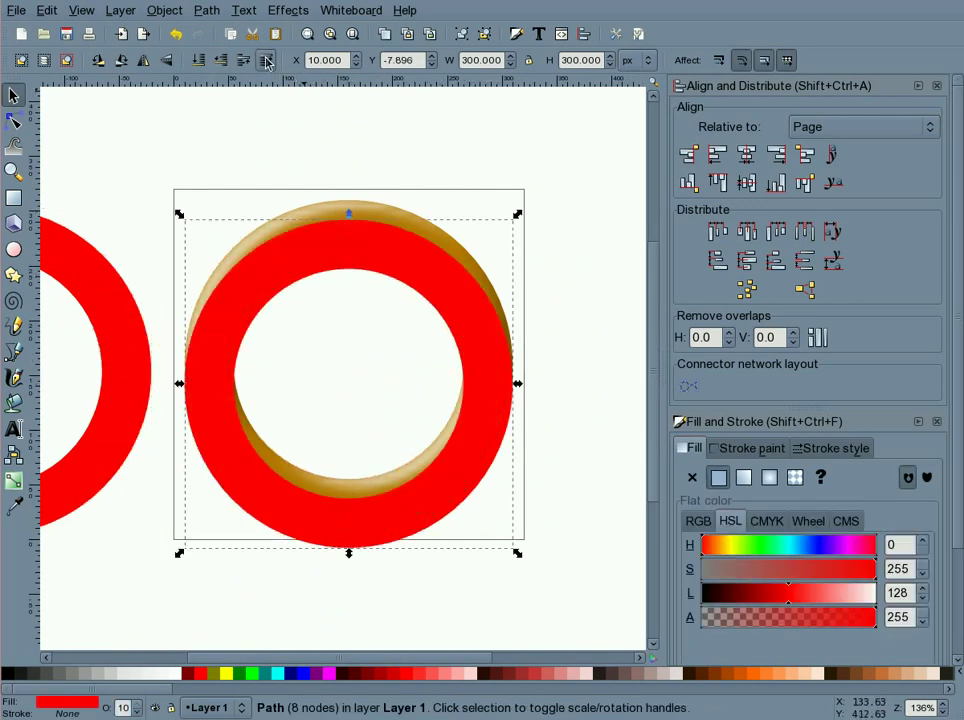
{"action": "left_click", "coordinate": [177, 677]}
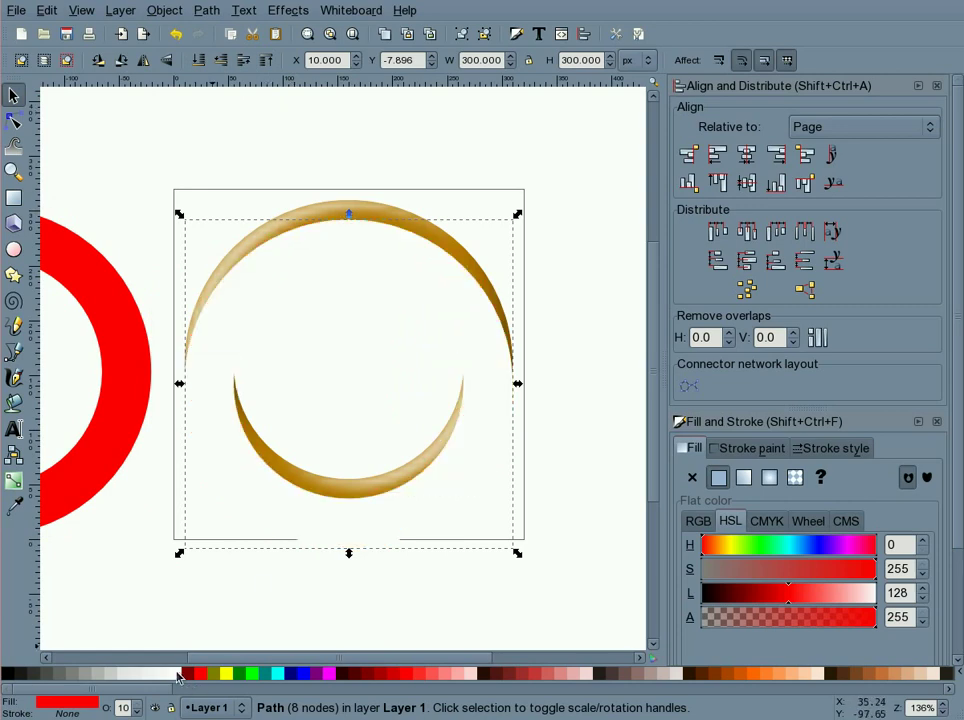
{"action": "left_click", "coordinate": [748, 183]}
{"action": "left_click", "coordinate": [750, 185]}
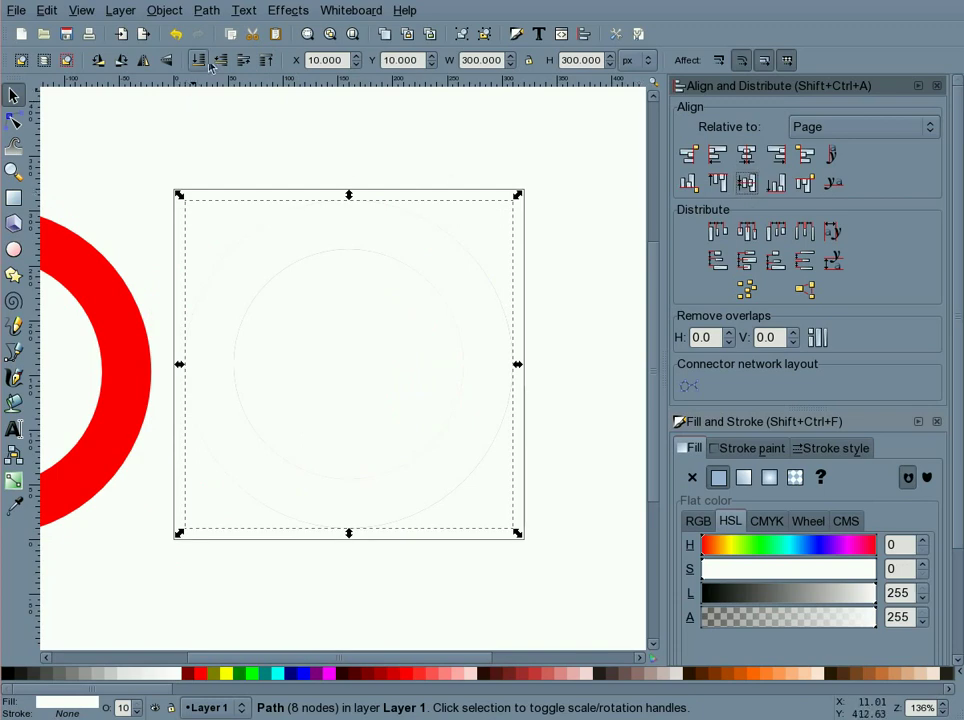
{"action": "left_click", "coordinate": [206, 10]}
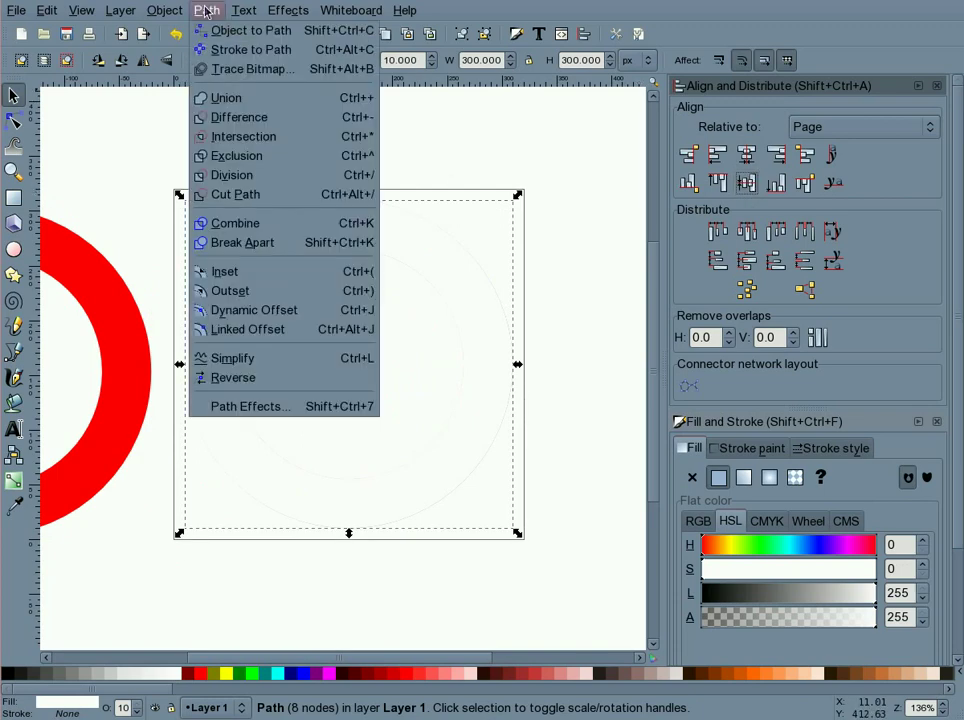
Convert the white ring to a dynamic offset and drag it inward into a thin band
{"action": "left_click", "coordinate": [228, 316]}
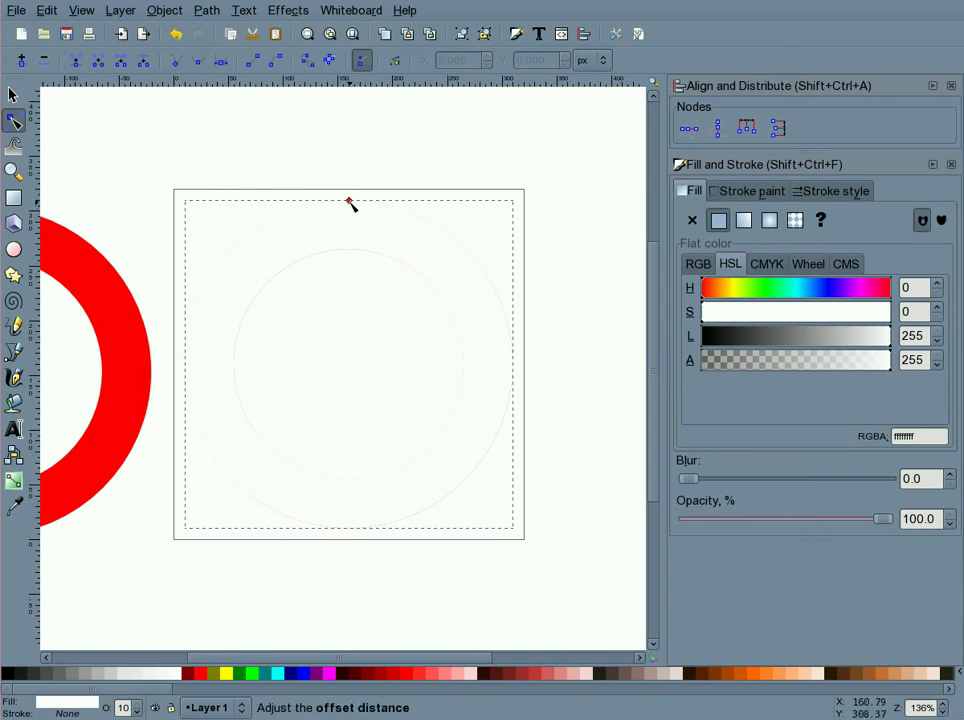
{"action": "left_click_drag", "start_coordinate": [349, 203], "coordinate": [350, 218]}
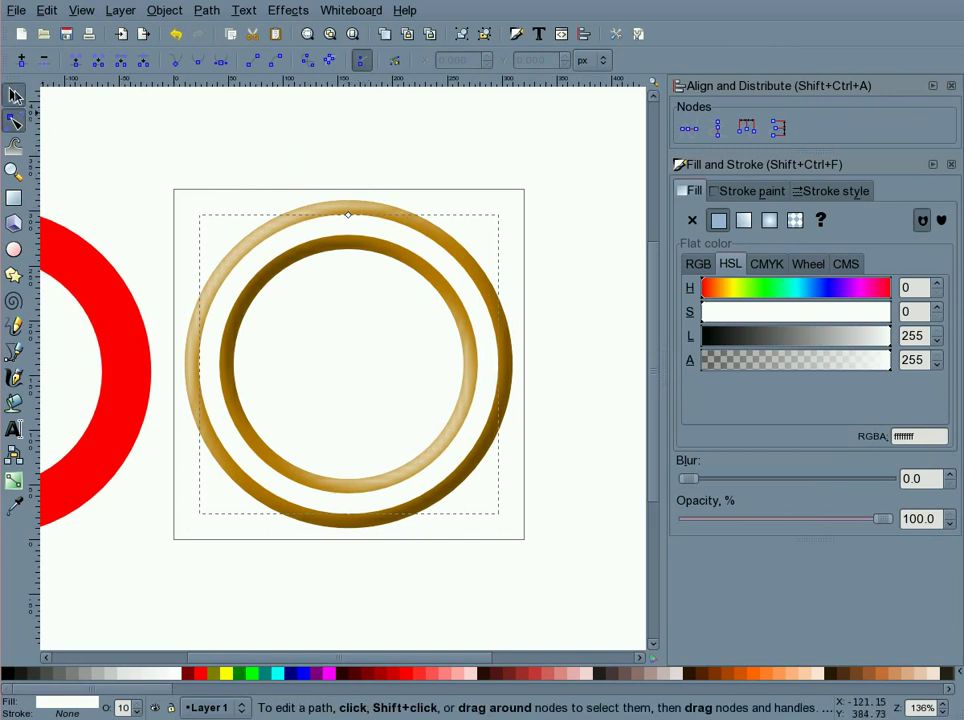
{"action": "left_click", "coordinate": [15, 95]}
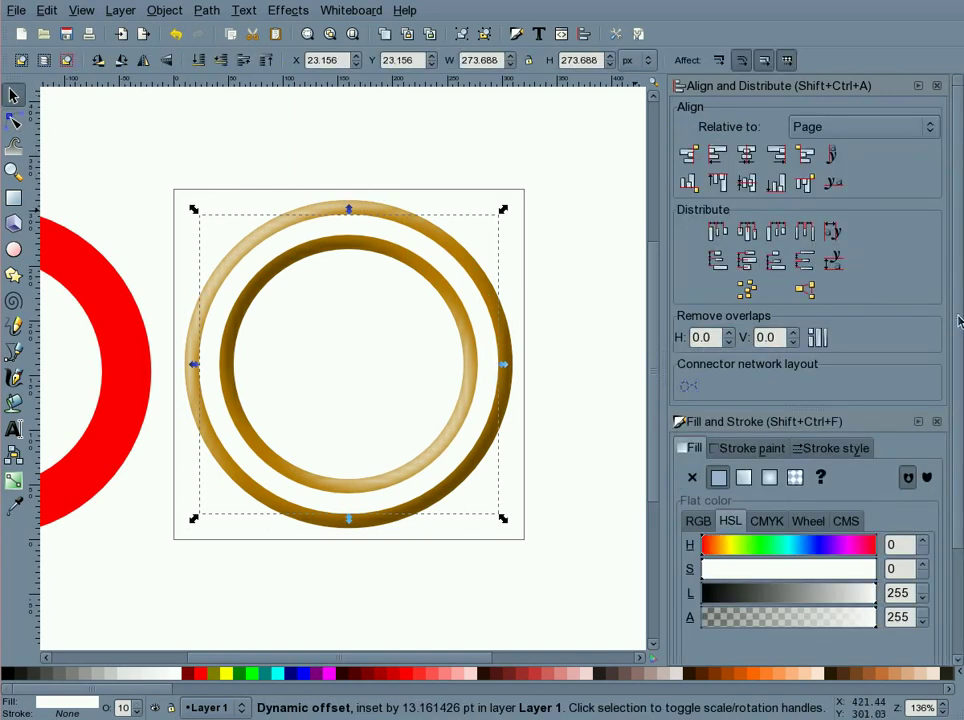
Set the white band to 40% opacity with a blur of 3
{"action": "left_click_drag", "start_coordinate": [958, 321], "coordinate": [952, 444]}
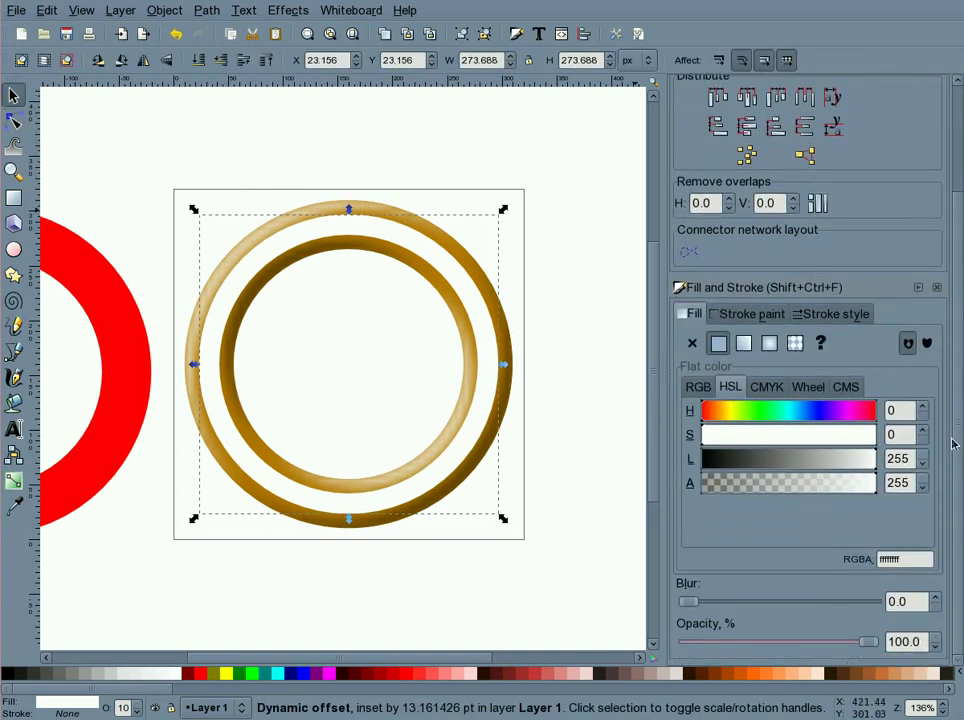
{"action": "triple_click", "coordinate": [908, 643]}
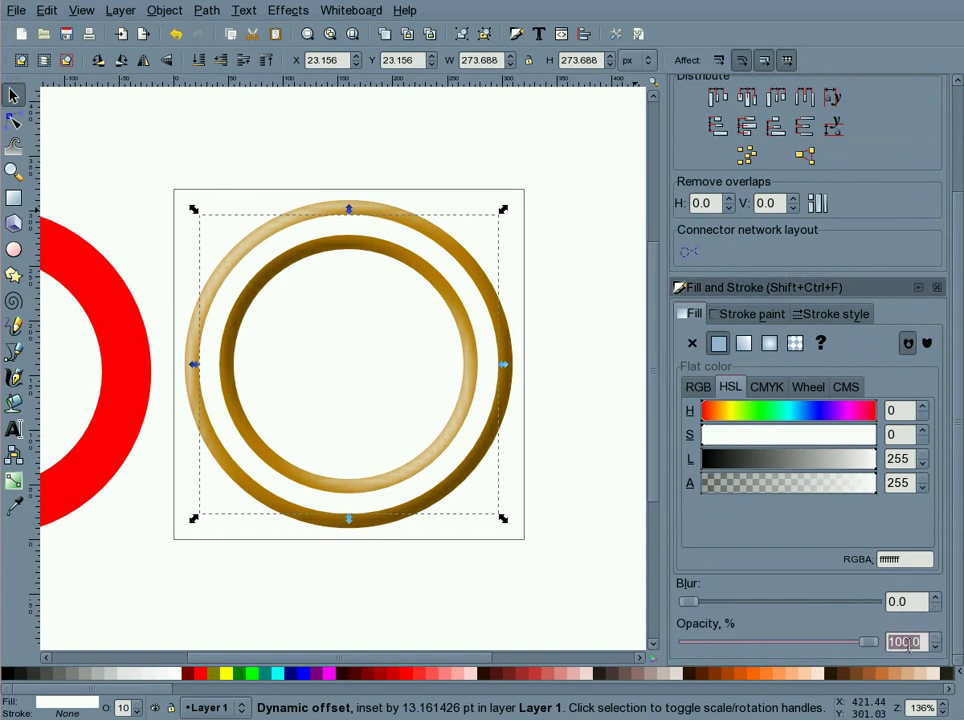
{"action": "type", "text": "40"}
{"action": "left_click", "coordinate": [907, 601]}
{"action": "type", "text": "3"}
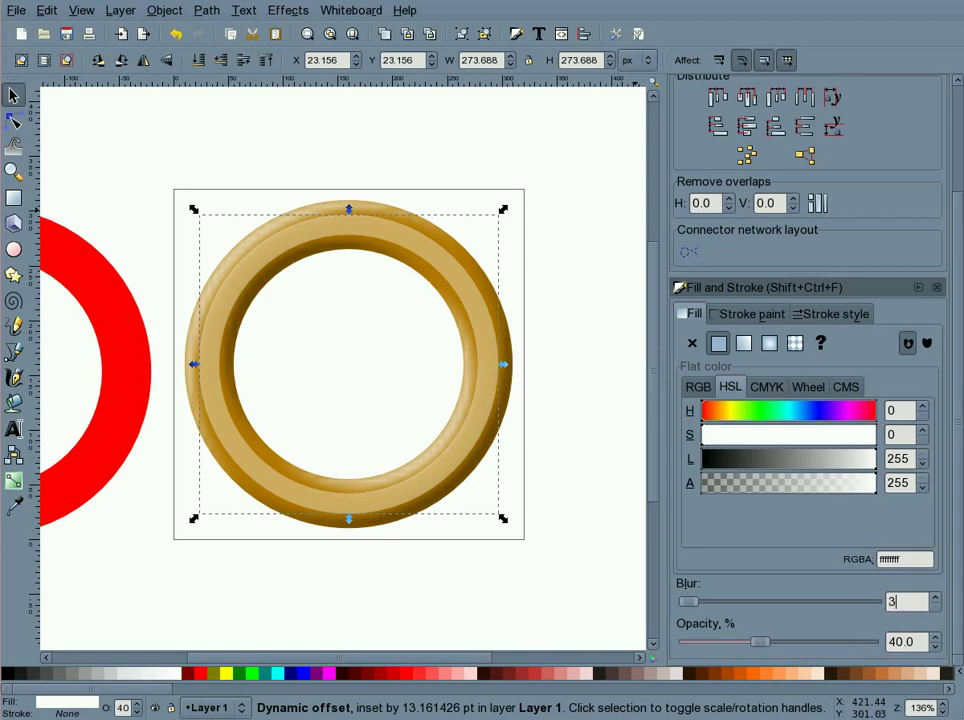
{"action": "left_click", "coordinate": [587, 508]}
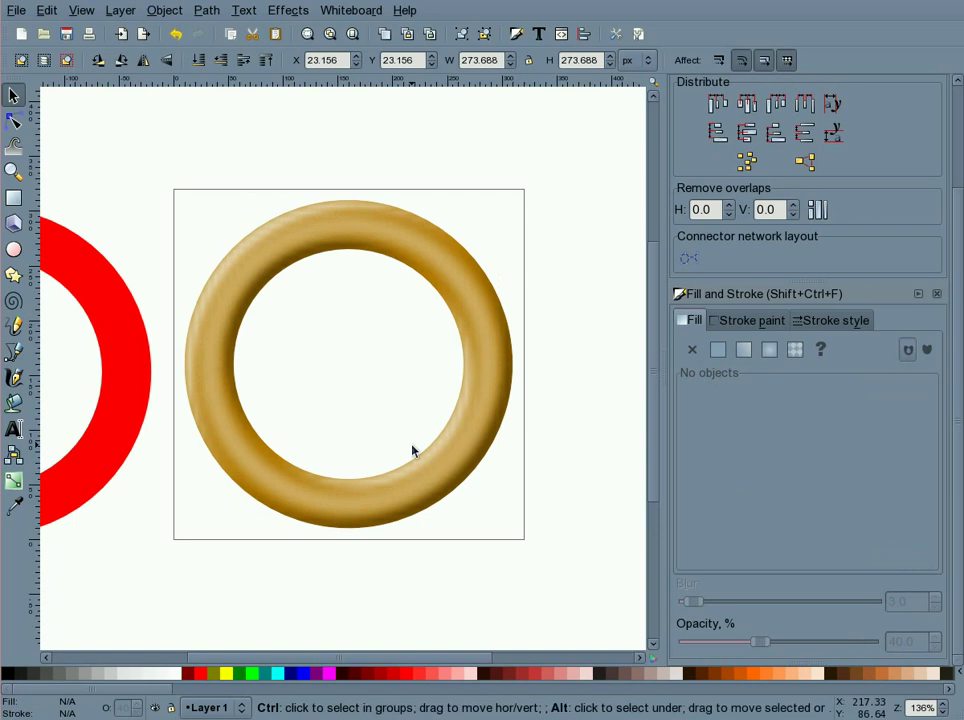
{"action": "scroll", "coordinate": [340, 376], "scroll_direction": "up", "scroll_amount": 1}
Drag the highlight's offset handle slightly further inward, to about 16.09 pt, then deselect
{"action": "left_click", "coordinate": [380, 200]}
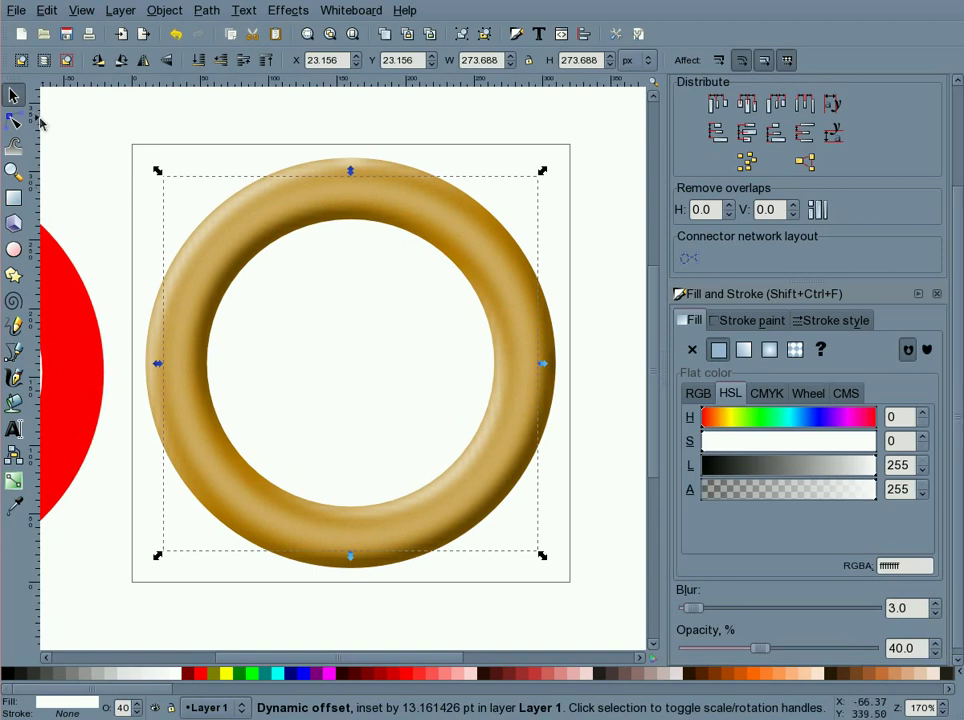
{"action": "left_click", "coordinate": [20, 122]}
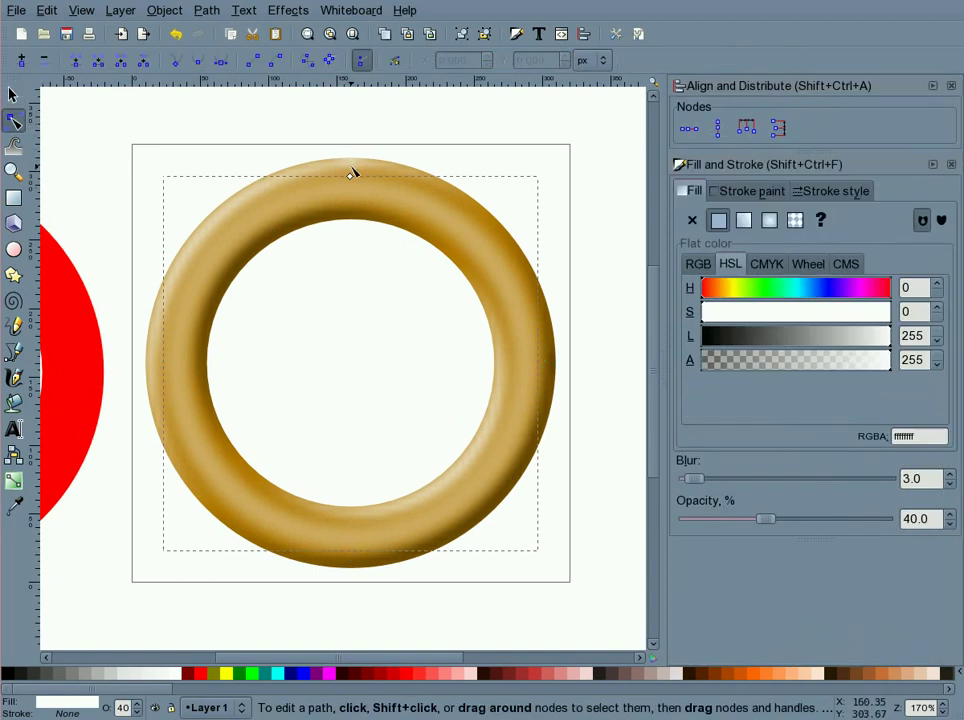
{"action": "left_click_drag", "start_coordinate": [351, 180], "coordinate": [352, 184]}
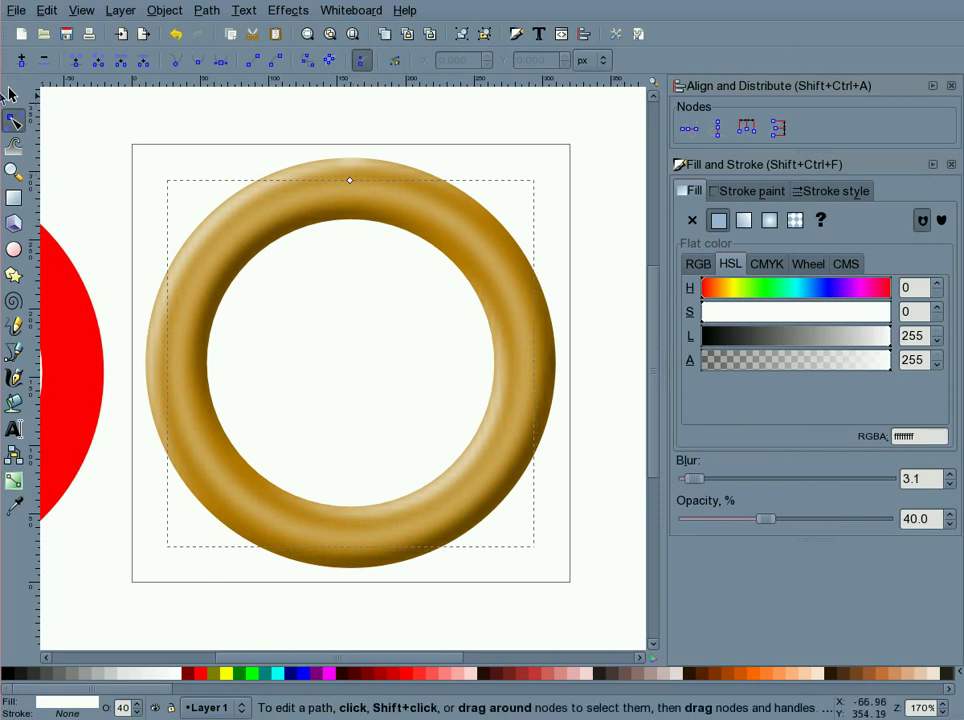
{"action": "left_click", "coordinate": [14, 95]}
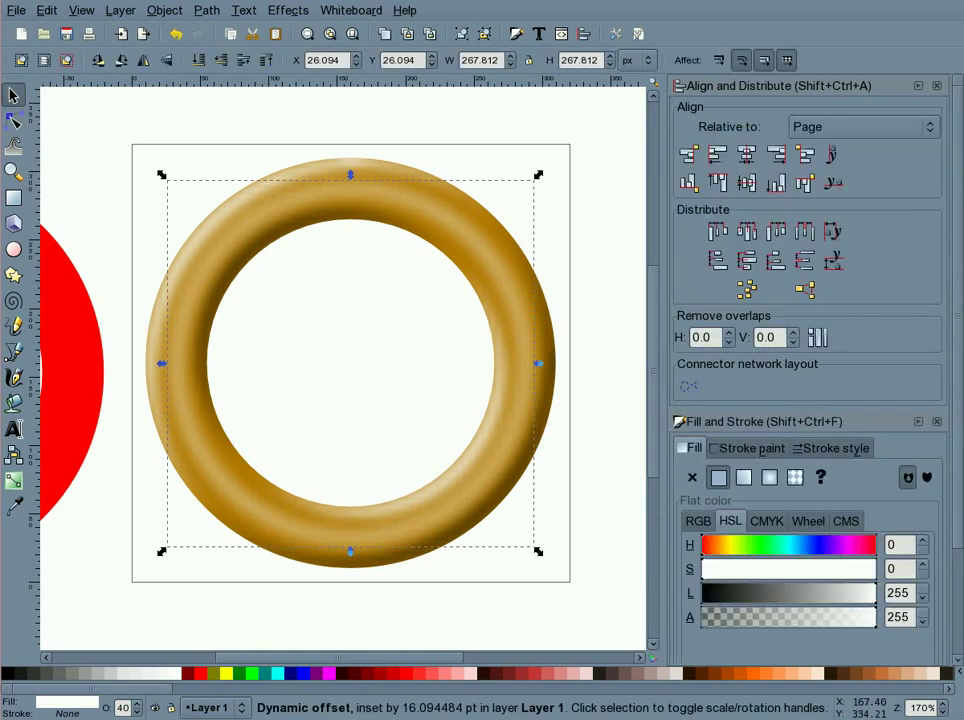
{"action": "left_click", "coordinate": [615, 197]}
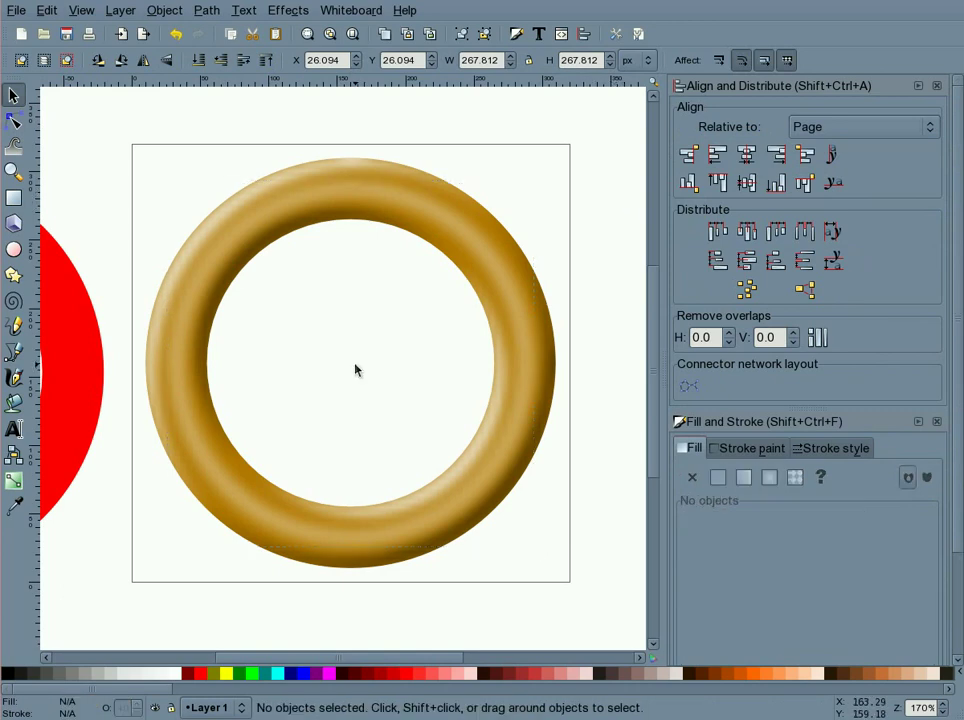
{"action": "scroll", "coordinate": [355, 370], "scroll_direction": "down", "scroll_amount": 2}
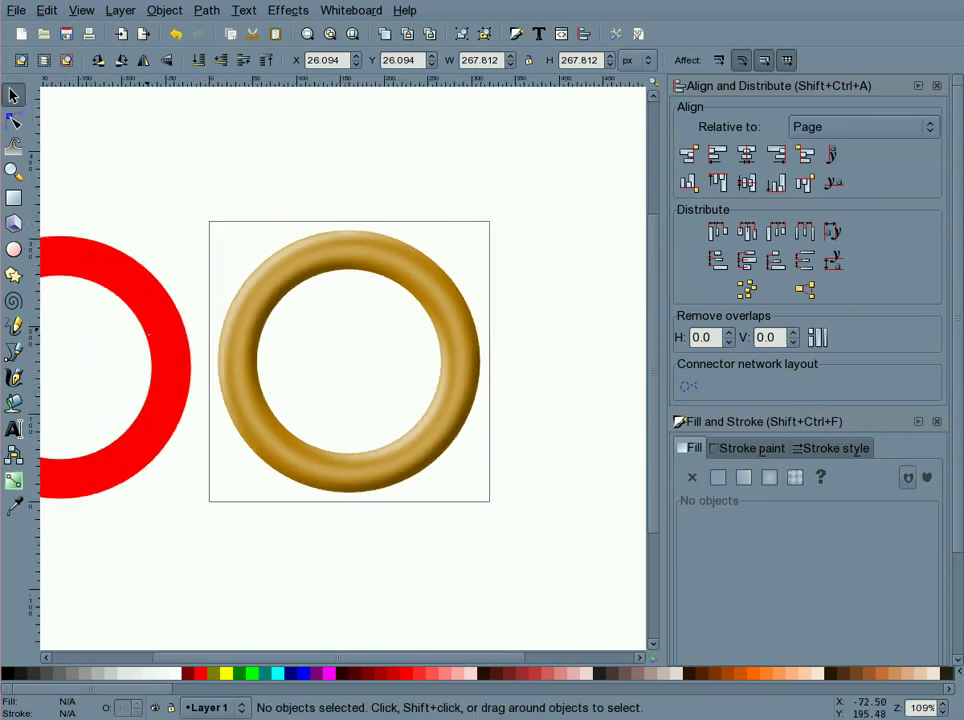
Move the other red ring onto the donut, raise it, fill it black, and centre it
{"action": "left_click_drag", "start_coordinate": [181, 338], "coordinate": [441, 398]}
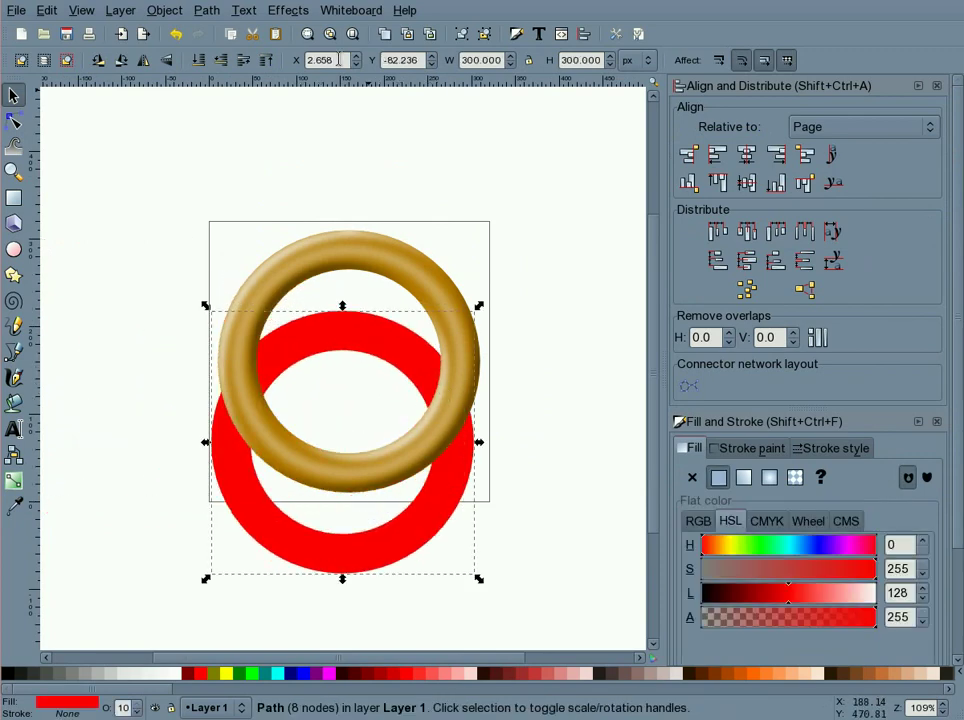
{"action": "left_click", "coordinate": [198, 60]}
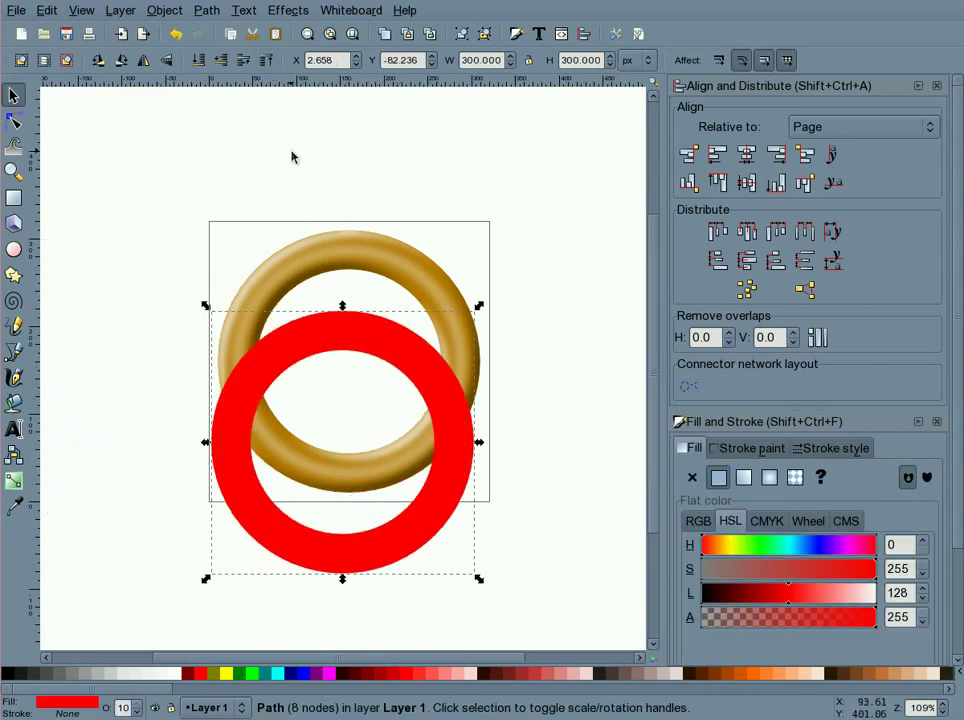
{"action": "left_click", "coordinate": [9, 675]}
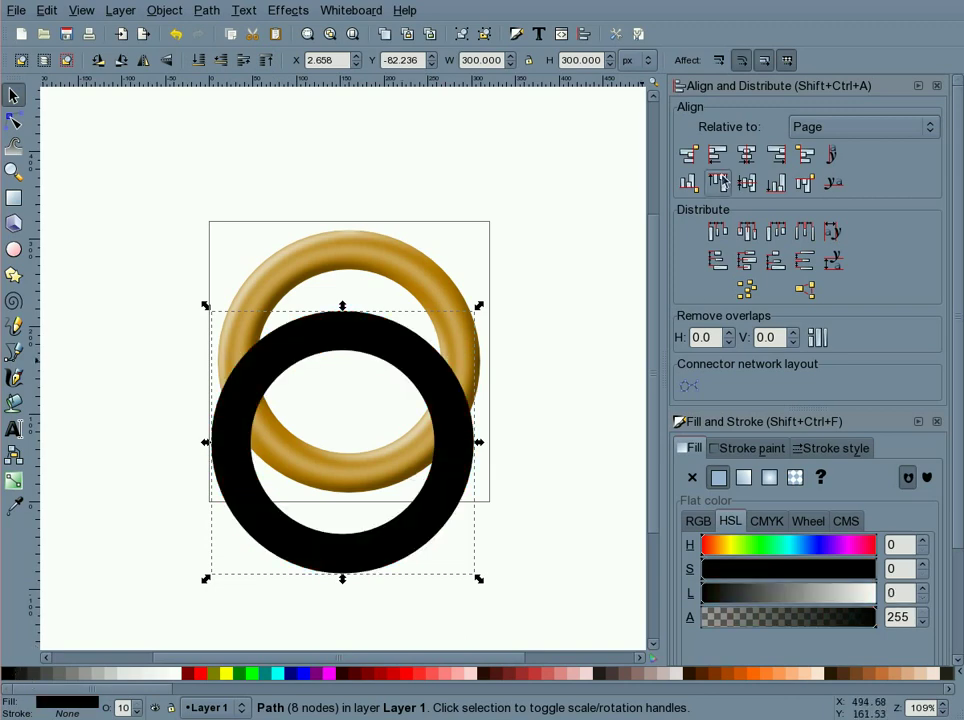
{"action": "left_click", "coordinate": [748, 183]}
{"action": "left_click", "coordinate": [752, 186]}
{"action": "left_click", "coordinate": [579, 269]}
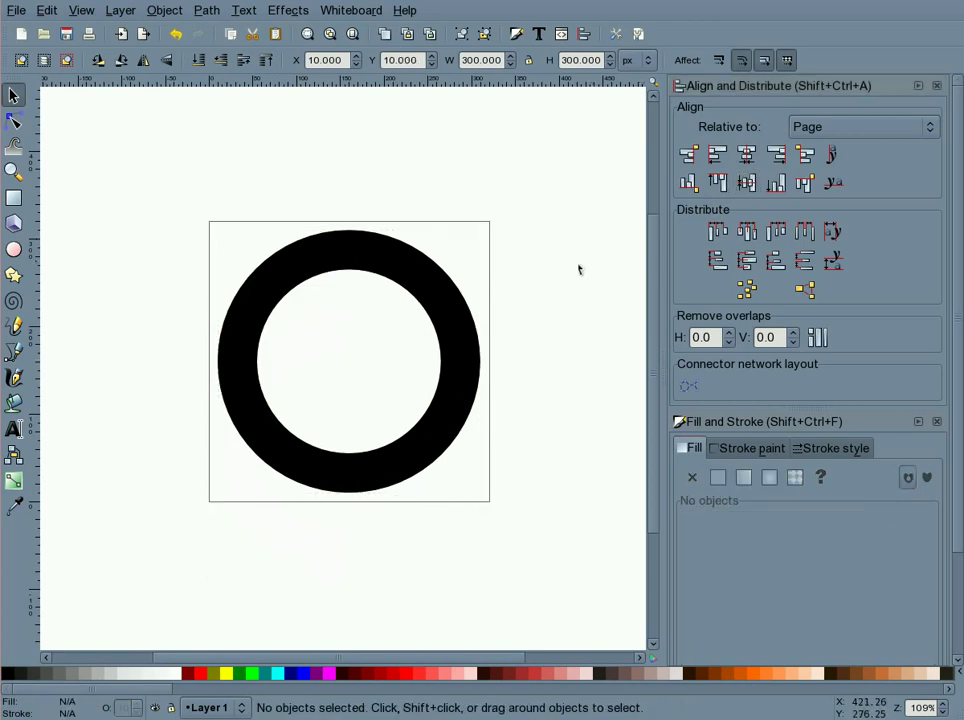
Nudge the black ring down and right so gold shows at the upper-left
{"action": "left_click", "coordinate": [430, 276]}
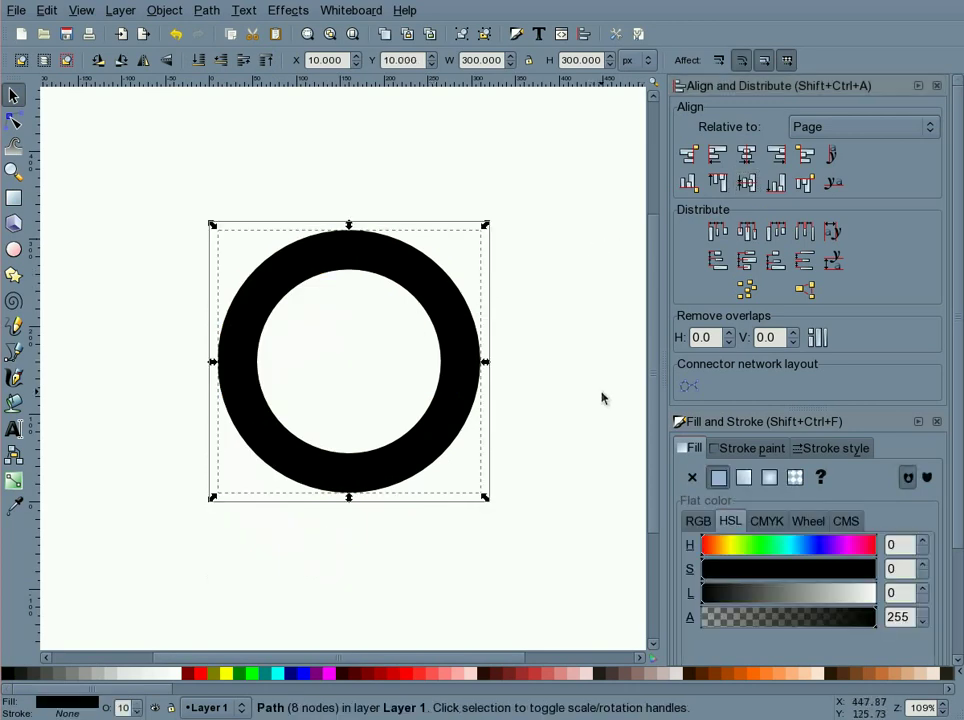
{"action": "key", "text": "shift"}
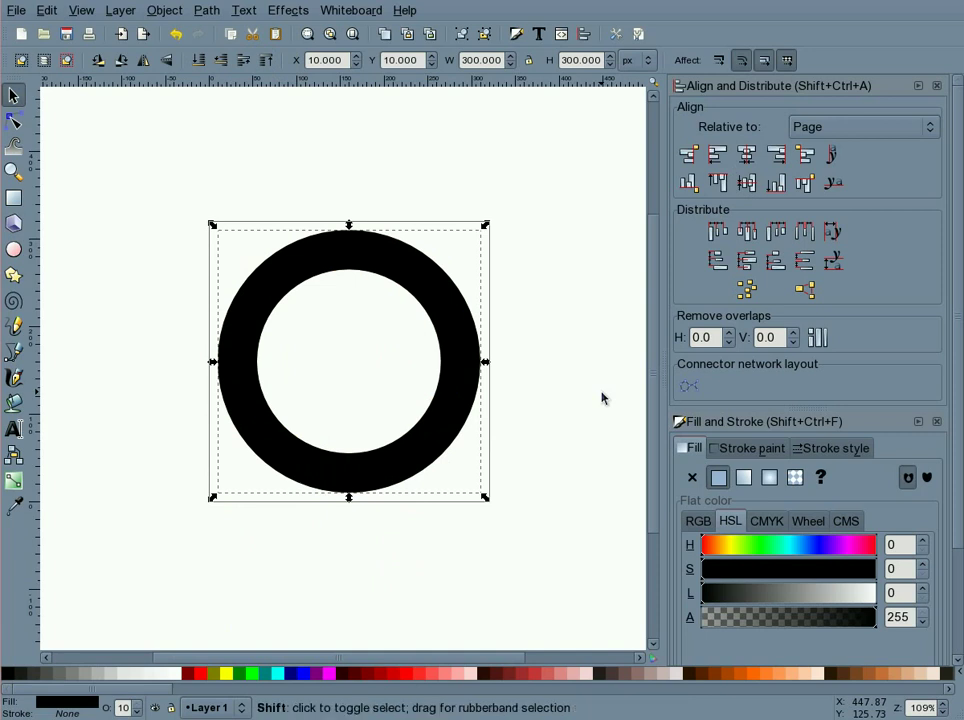
{"action": "key", "text": "Down"}
{"action": "key", "text": "Right"}
{"action": "key", "text": "Down"}
{"action": "key", "text": "Right"}
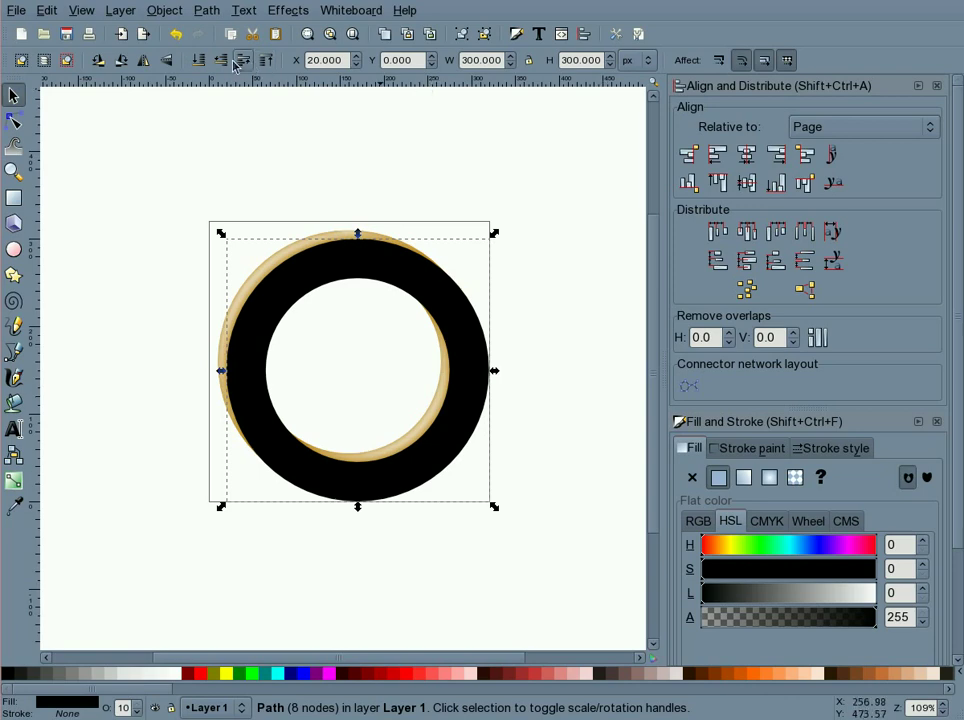
Lower the black ring to the bottom and give it 60% opacity and blur 3
{"action": "left_click", "coordinate": [199, 61]}
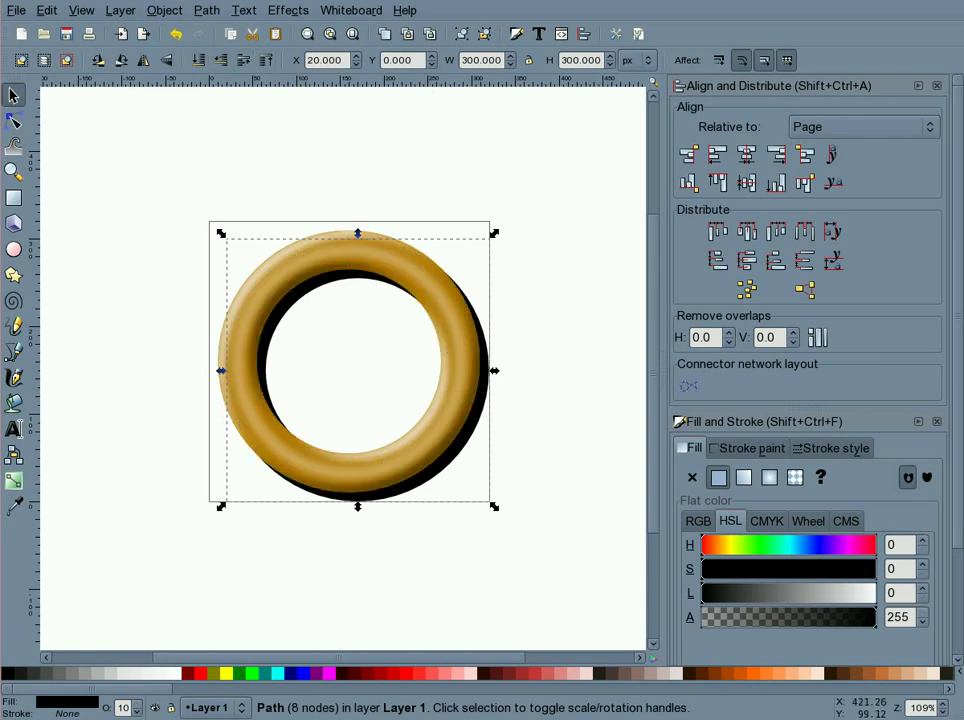
{"action": "scroll", "coordinate": [957, 435], "scroll_direction": "down", "scroll_amount": 3}
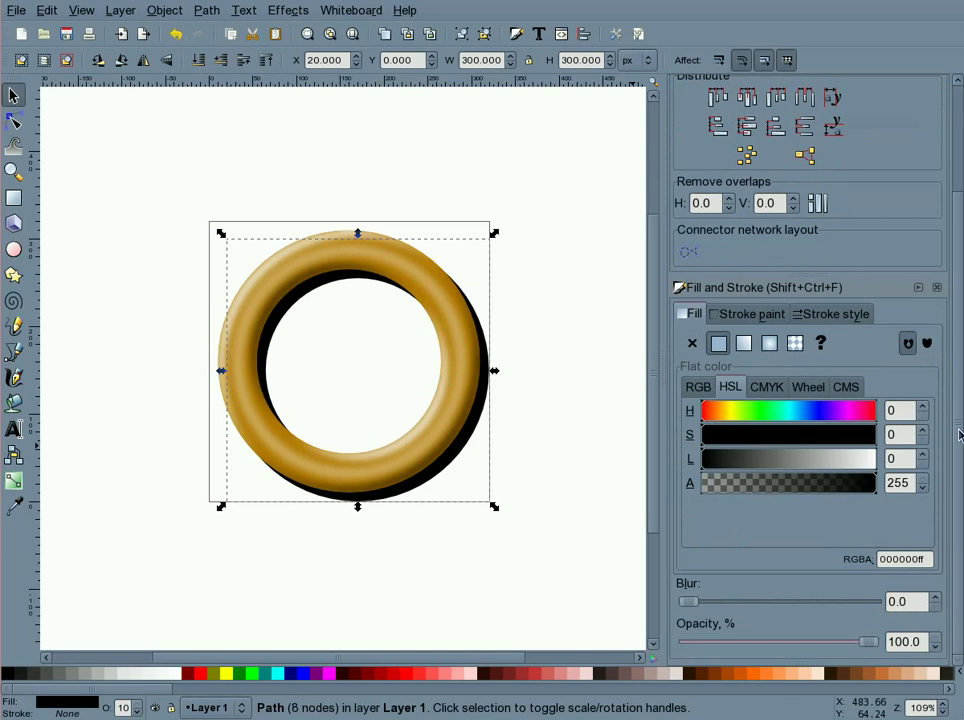
{"action": "double_click", "coordinate": [899, 643]}
{"action": "type", "text": "60"}
{"action": "left_click", "coordinate": [913, 601]}
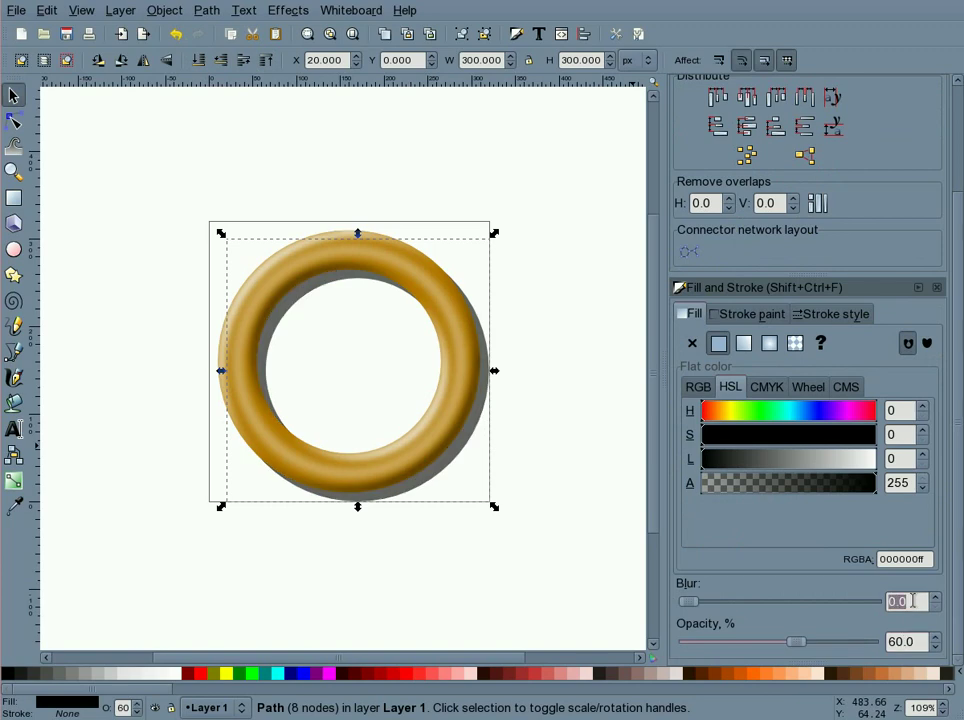
{"action": "type", "text": "3"}
{"action": "left_click", "coordinate": [565, 528]}
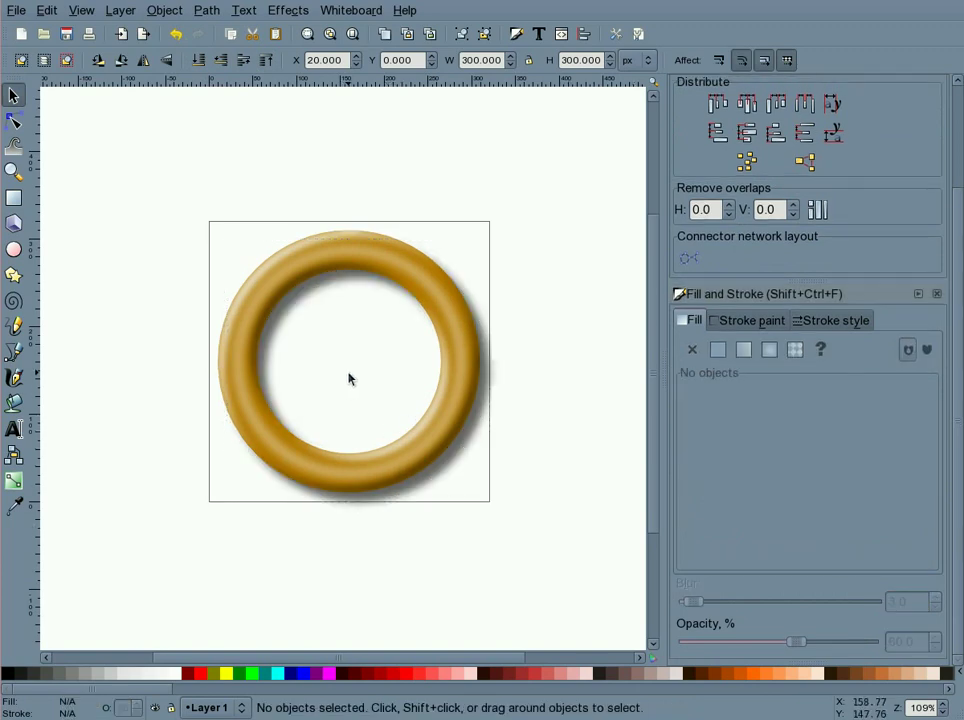
{"action": "scroll", "coordinate": [349, 378], "scroll_direction": "up", "scroll_amount": 2}
{"action": "scroll", "coordinate": [352, 379], "scroll_direction": "up", "scroll_amount": 1}
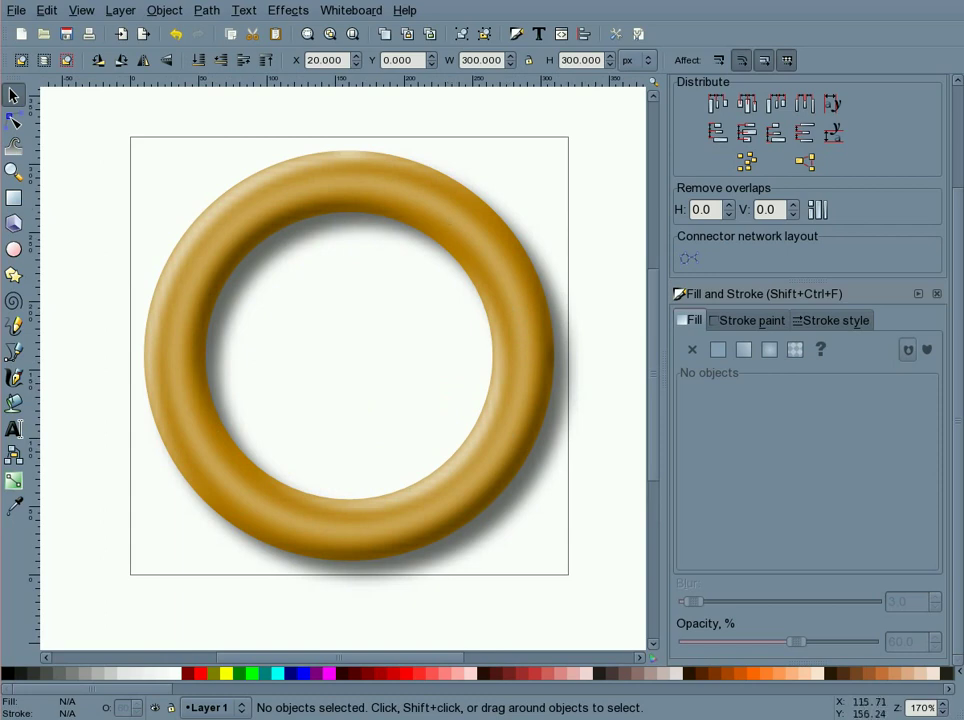
{"action": "scroll", "coordinate": [375, 338], "scroll_direction": "down", "scroll_amount": 1}
{"action": "left_click_drag", "start_coordinate": [113, 129], "coordinate": [613, 620]}
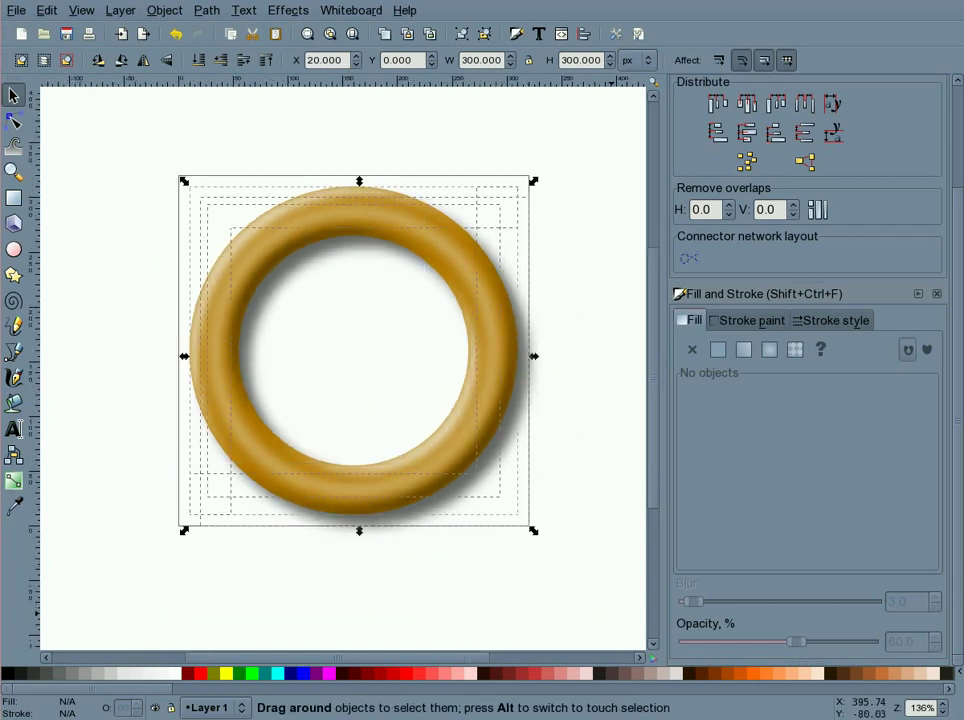
Group the five donut parts and bring up Export Bitmap for the 310 × 310 px selection
{"action": "left_click", "coordinate": [462, 35]}
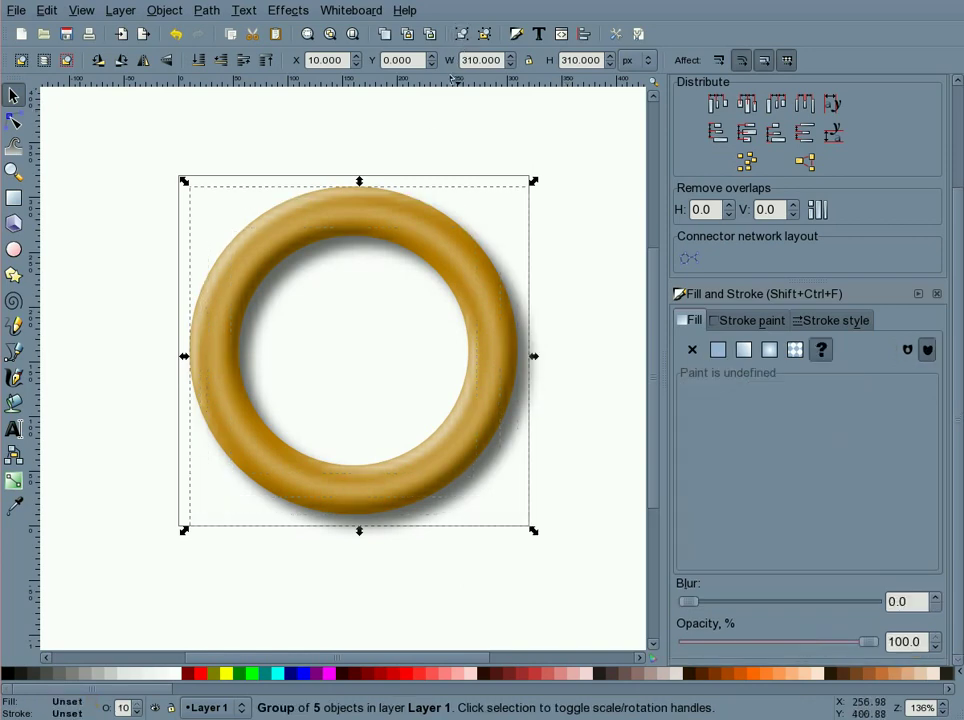
{"action": "left_click", "coordinate": [143, 33]}
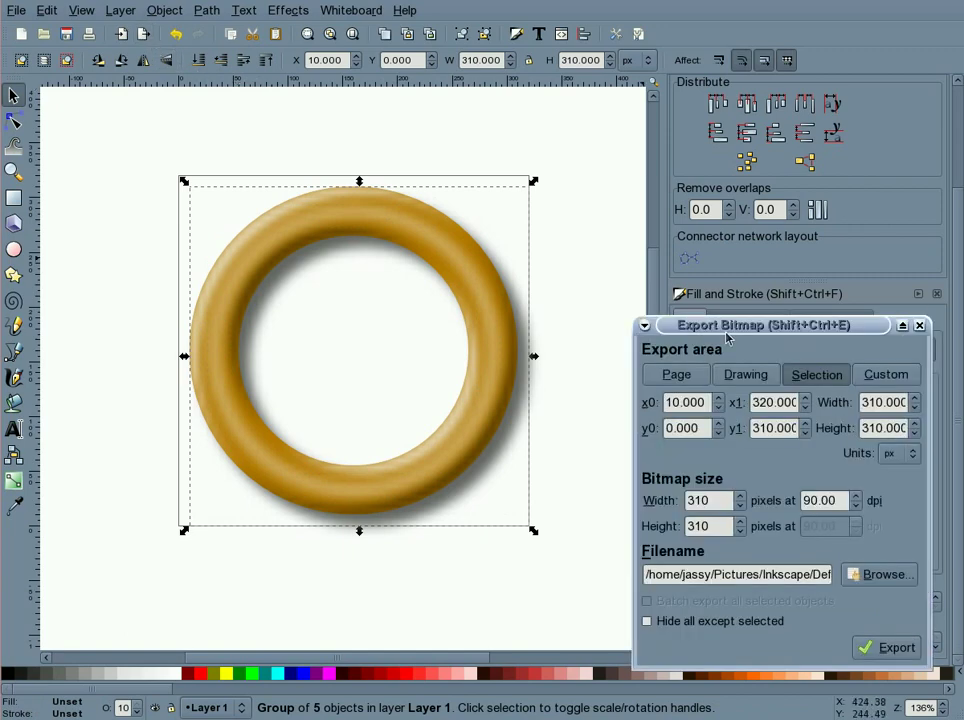
{"action": "left_click_drag", "start_coordinate": [726, 335], "coordinate": [670, 261]}
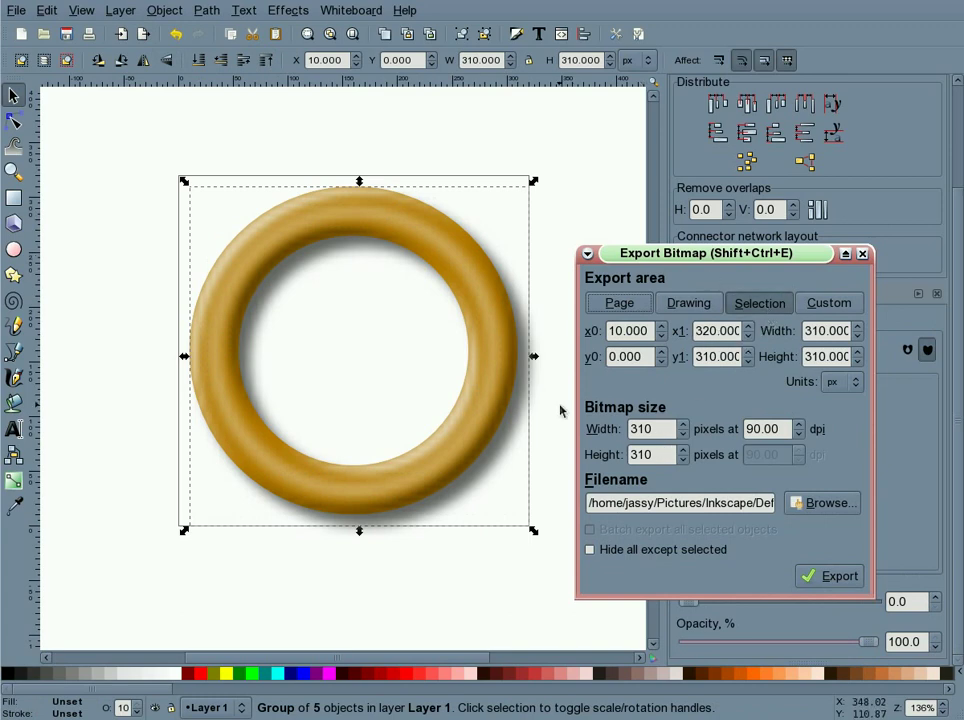
{"action": "scroll", "coordinate": [532, 393], "scroll_direction": "up", "scroll_amount": 1}
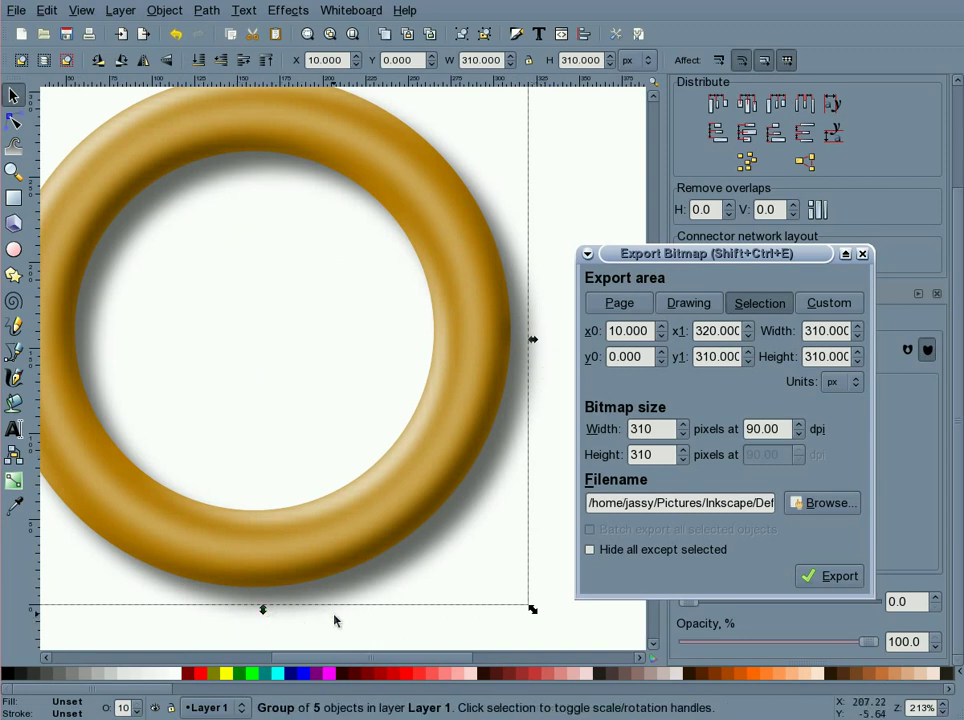
{"action": "key", "text": "3"}
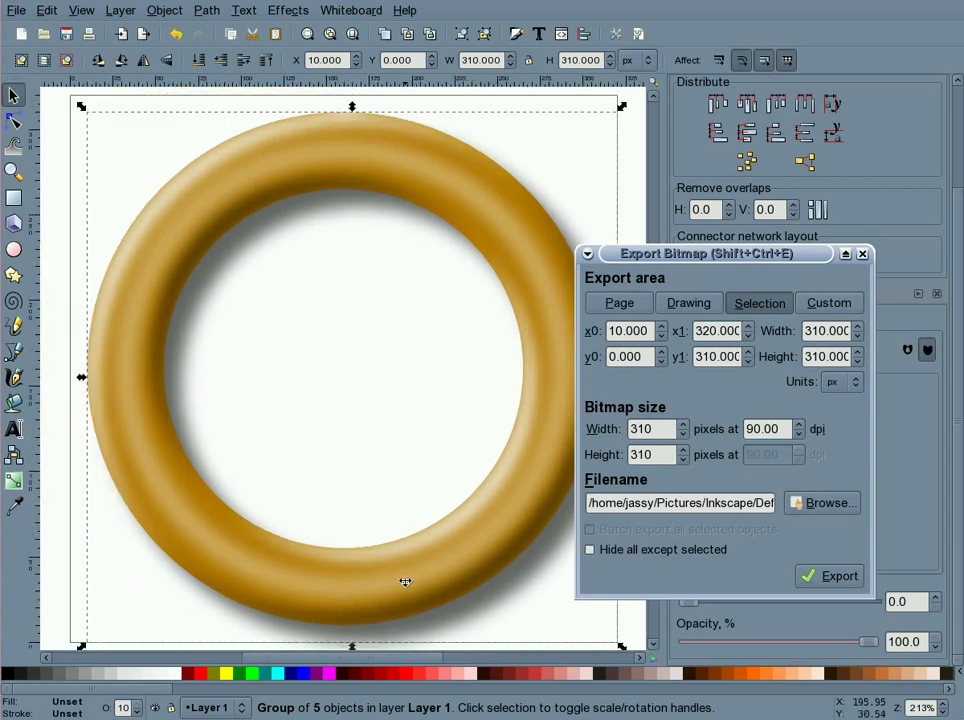
{"action": "scroll", "coordinate": [369, 390], "scroll_direction": "down", "scroll_amount": 1}
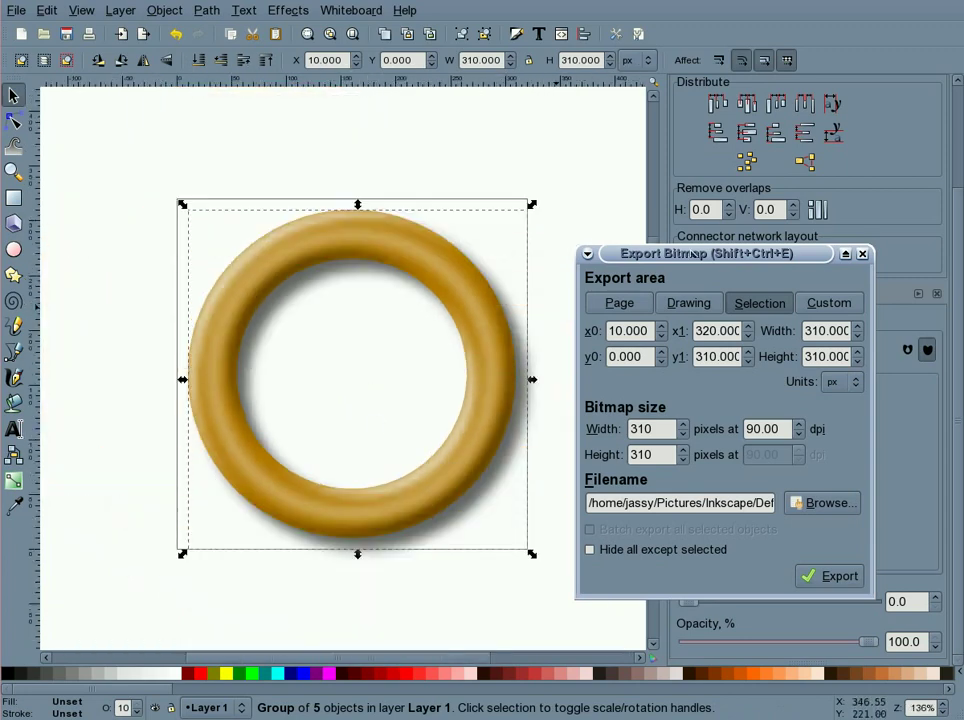
{"action": "left_click_drag", "start_coordinate": [665, 255], "coordinate": [735, 327]}
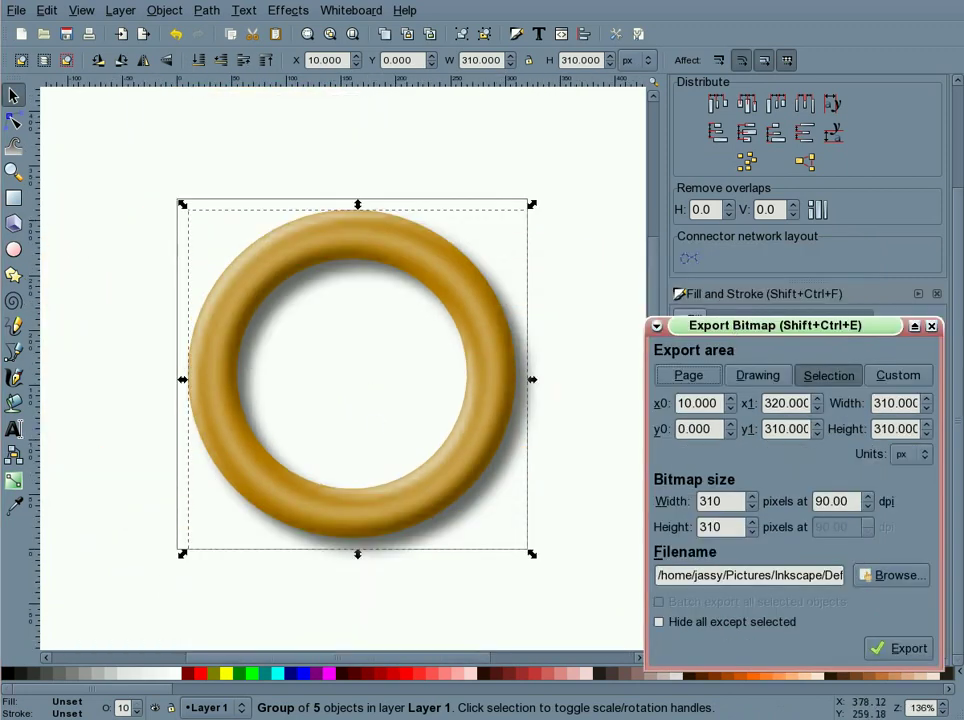
Align the donut group to the page's top and left edges
{"action": "scroll", "coordinate": [877, 131], "scroll_direction": "up", "scroll_amount": 3}
{"action": "scroll", "coordinate": [932, 127], "scroll_direction": "up", "scroll_amount": 2}
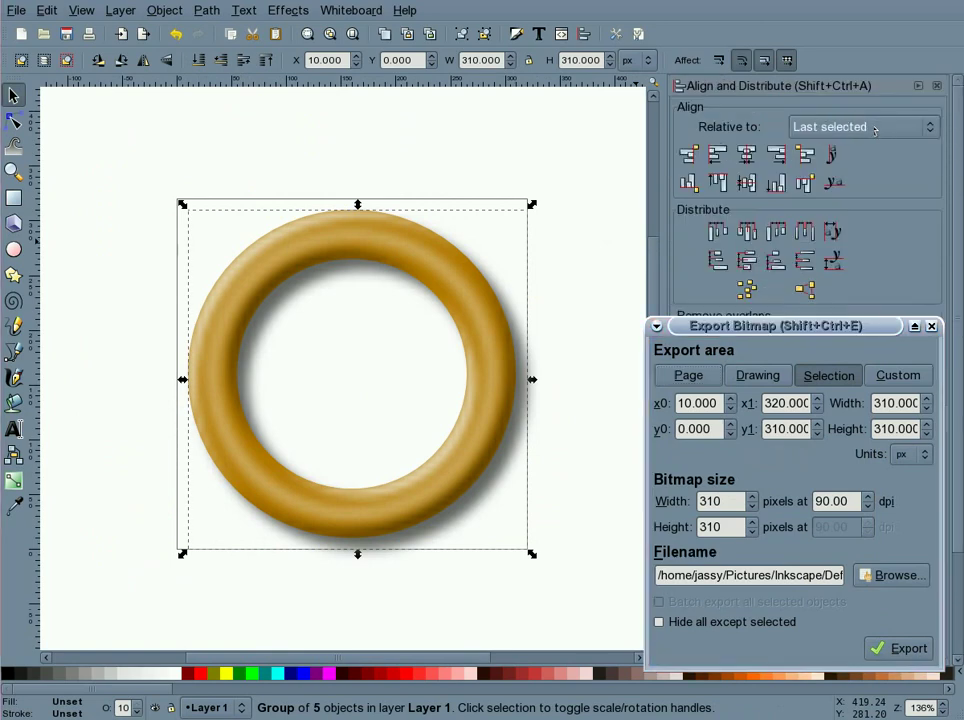
{"action": "left_click", "coordinate": [932, 127]}
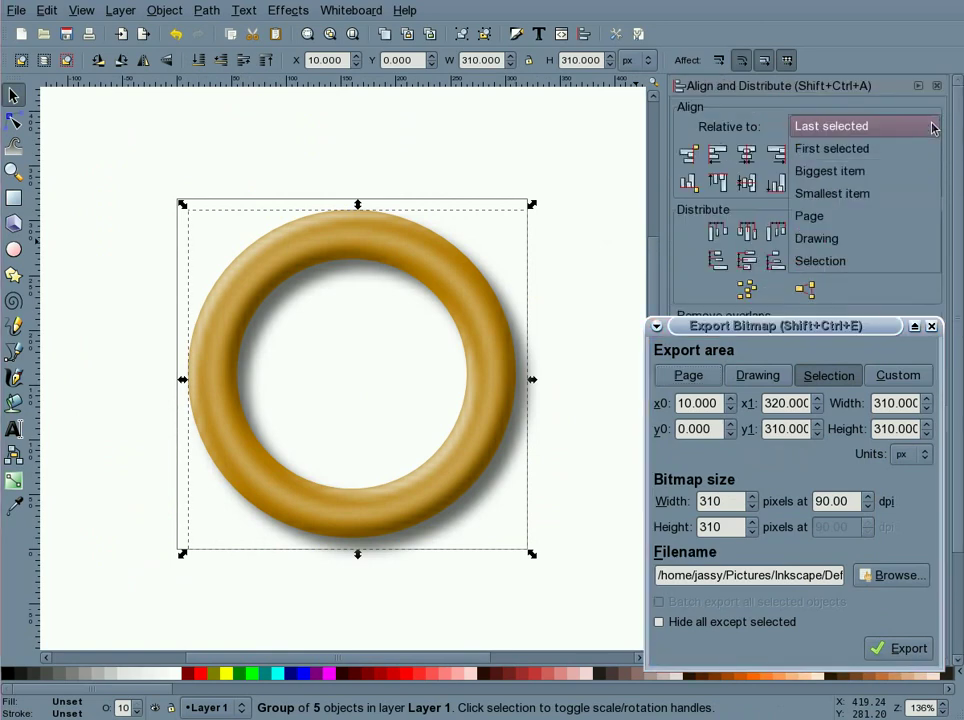
{"action": "left_click", "coordinate": [856, 215]}
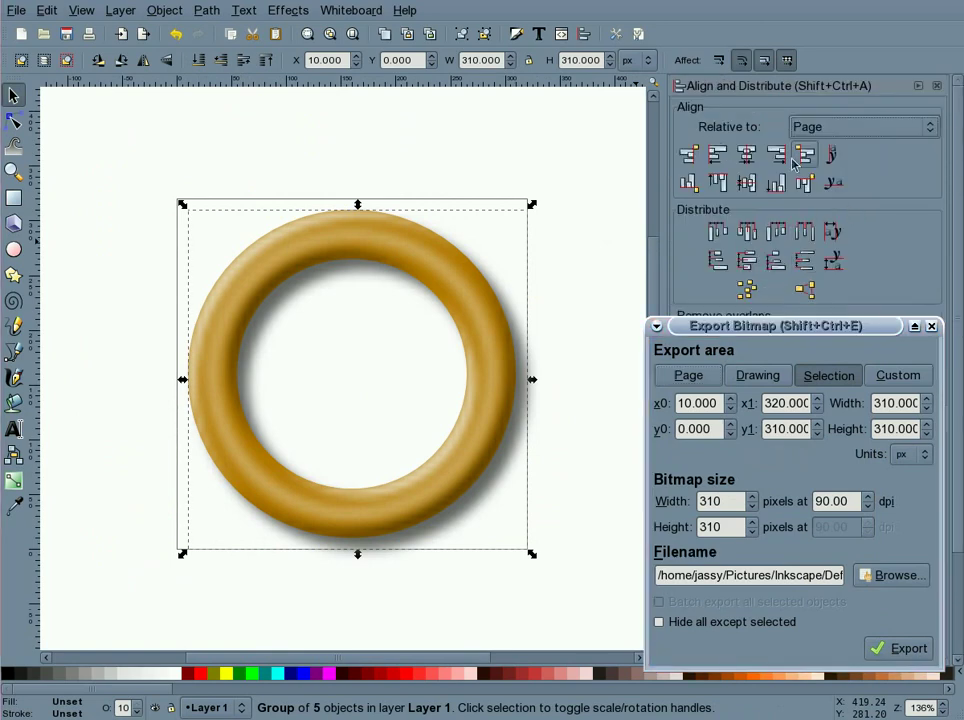
{"action": "left_click", "coordinate": [719, 184]}
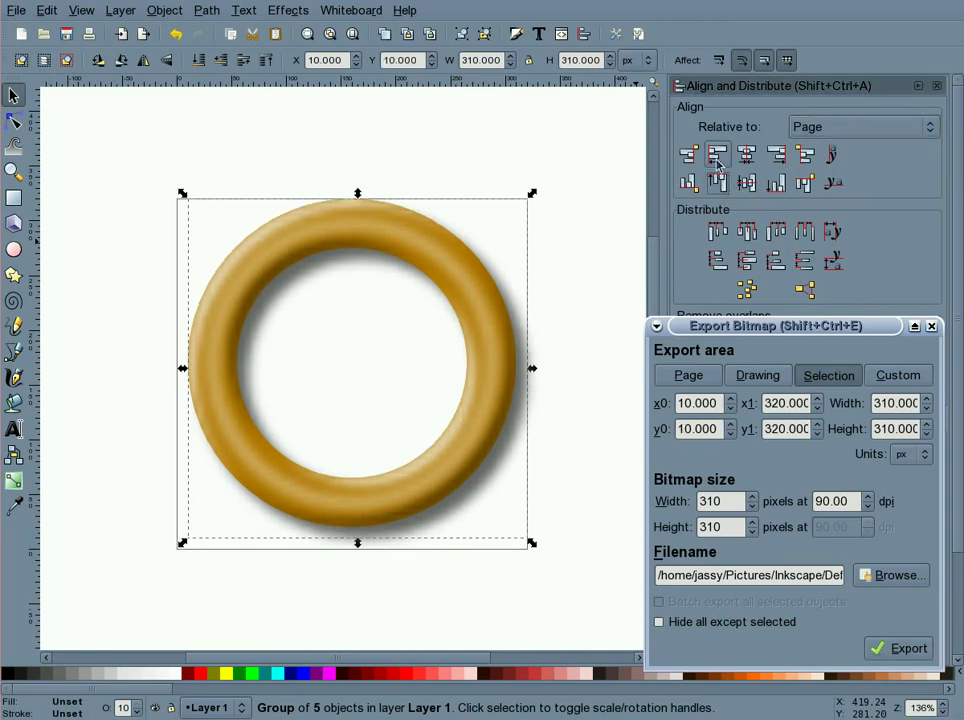
{"action": "left_click", "coordinate": [719, 157]}
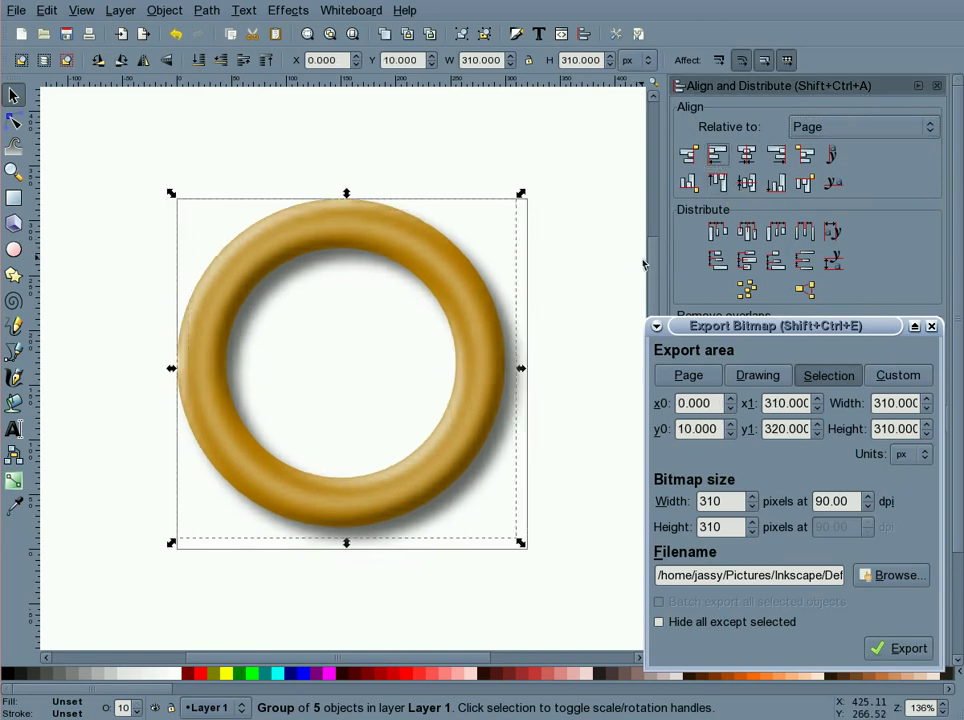
{"action": "left_click", "coordinate": [601, 250]}
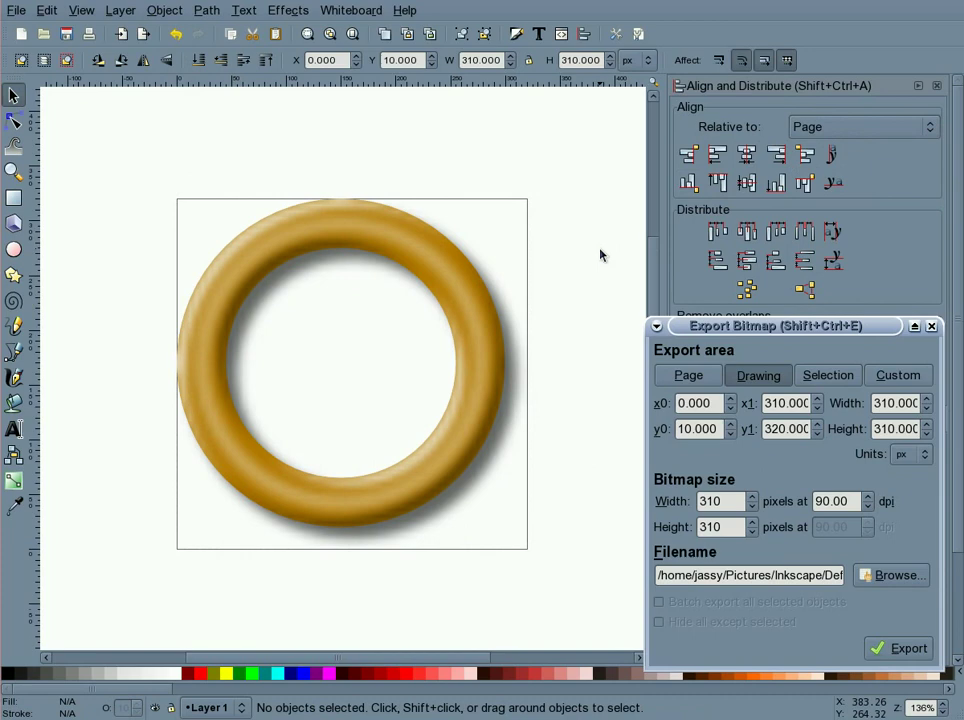
{"action": "left_click", "coordinate": [454, 273]}
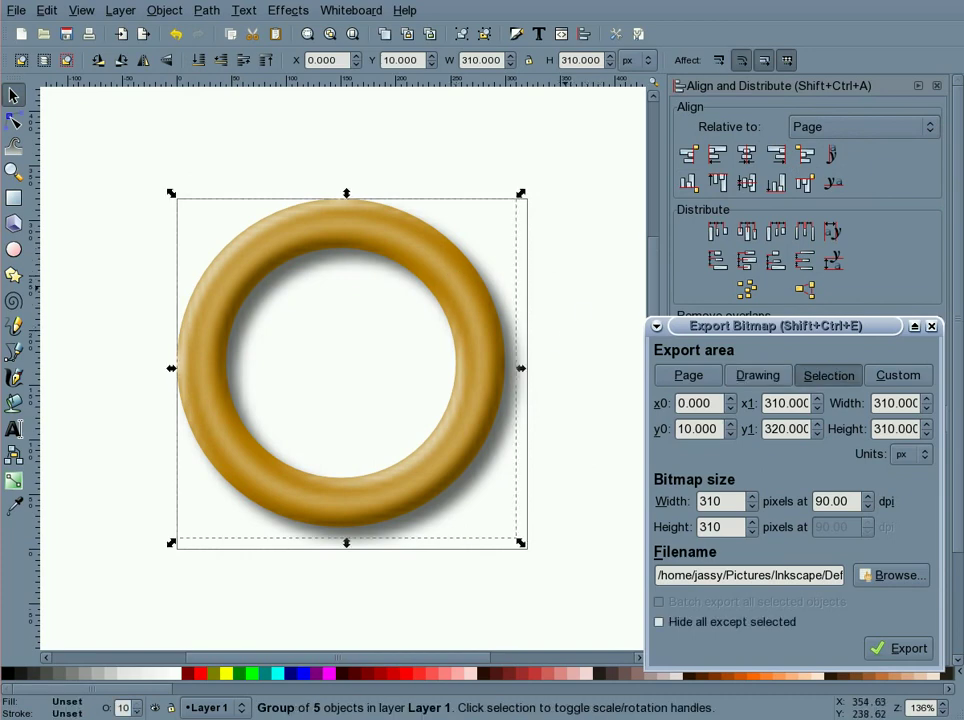
Set Export Bitmap to the full 320×320 page area
{"action": "left_click", "coordinate": [692, 377]}
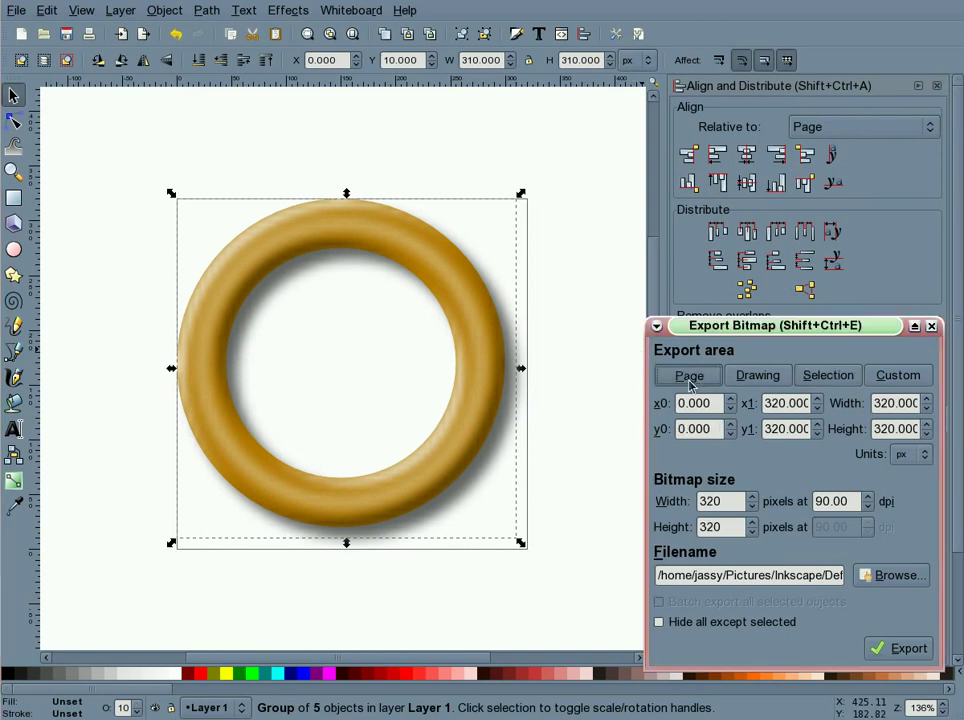
{"action": "left_click", "coordinate": [590, 389]}
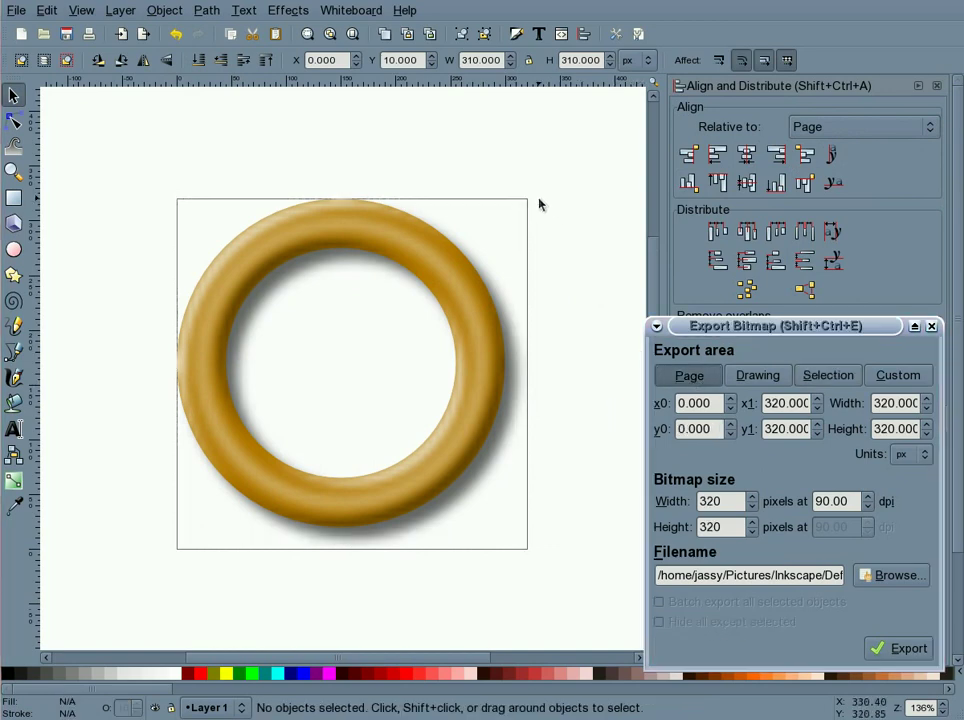
{"action": "left_click_drag", "start_coordinate": [348, 579], "coordinate": [183, 564]}
Close Export Bitmap and set Gaussian blur display quality to Best quality (slowest)
{"action": "left_click", "coordinate": [931, 327]}
{"action": "left_click", "coordinate": [640, 37]}
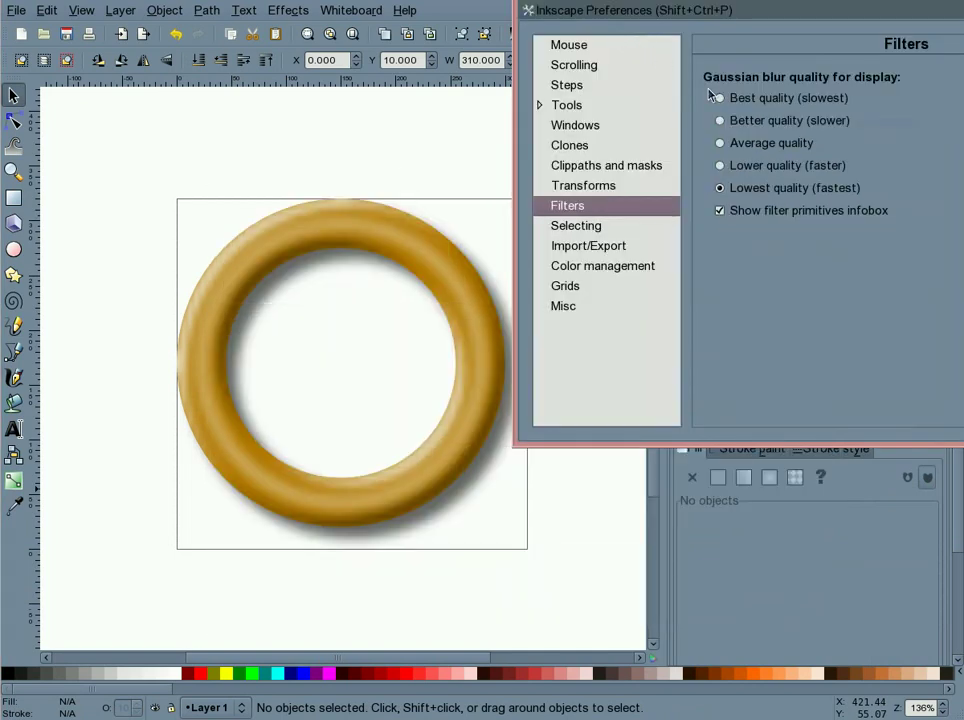
{"action": "left_click", "coordinate": [720, 99]}
{"action": "key", "text": "Escape"}
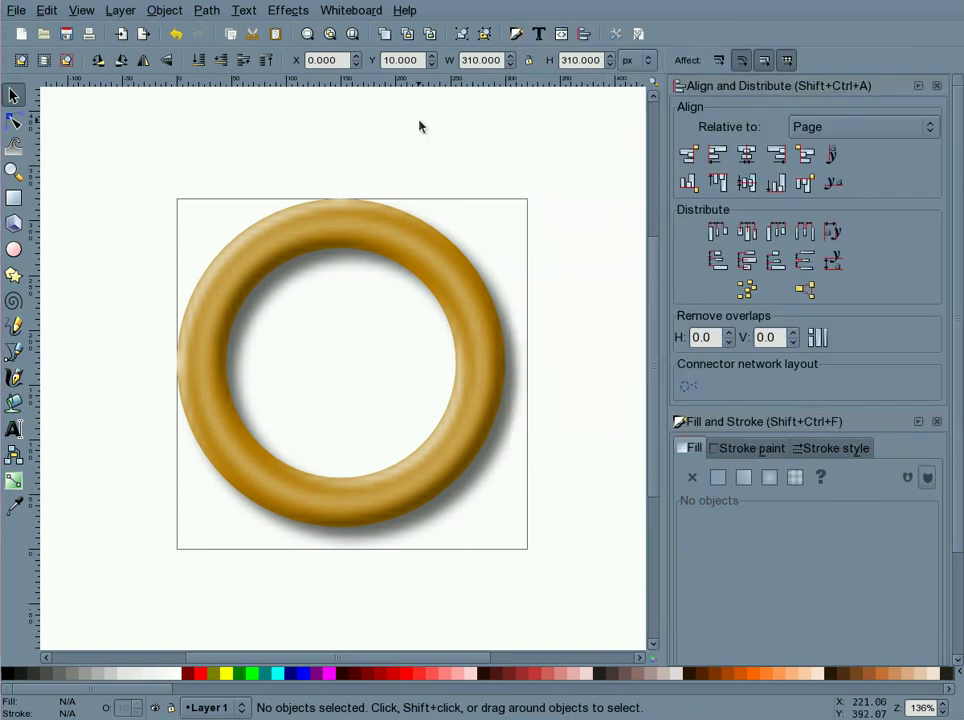
{"action": "key", "text": "plus"}
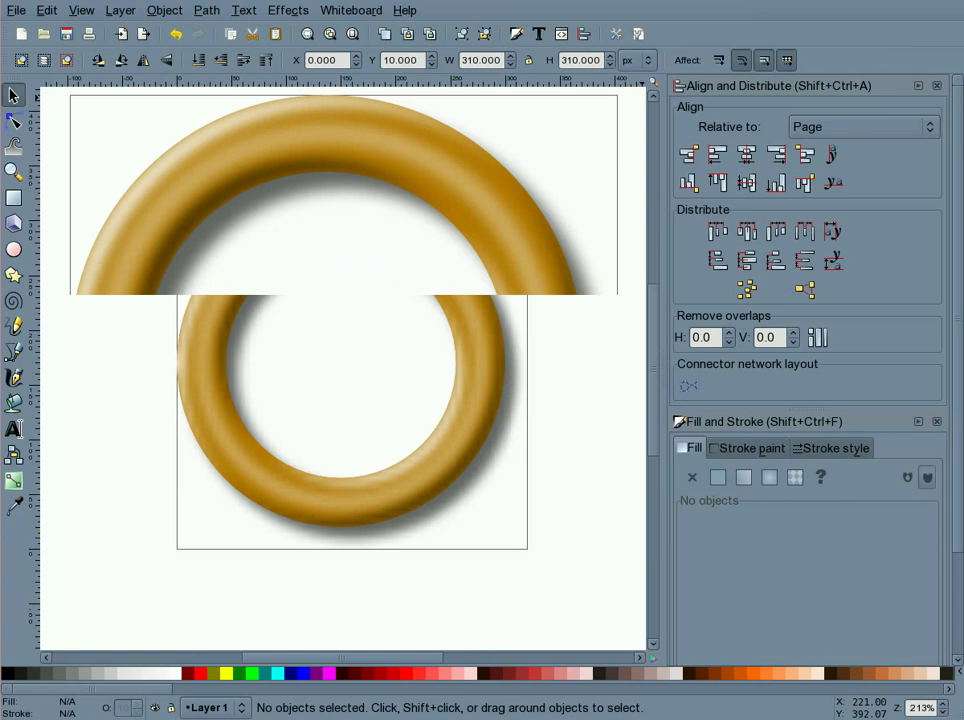